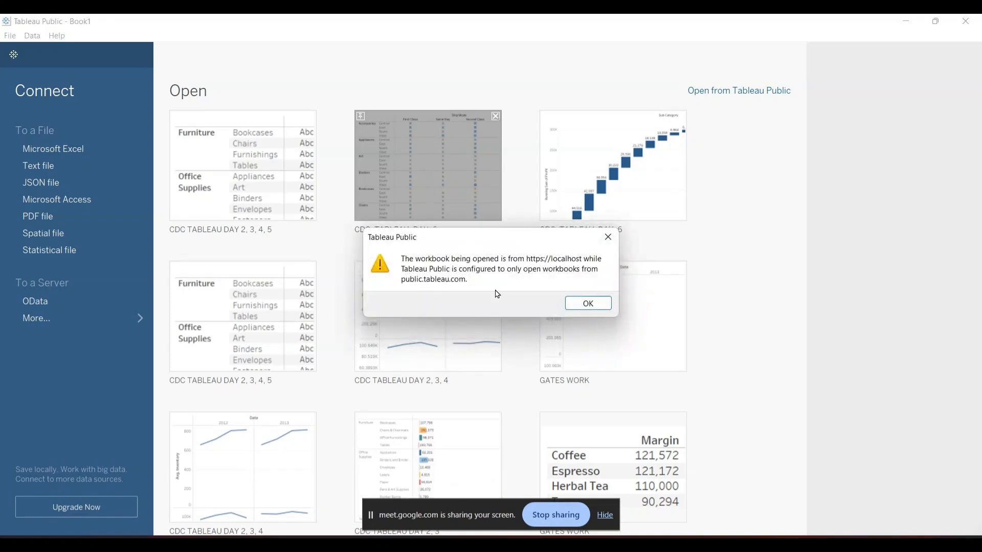
# - Dismiss the localhost warning, open the CDC TABLEAU DAY 2, 3, 4, 5 workbook and hide the screen-sharing bar
pyautogui.click(583, 304)
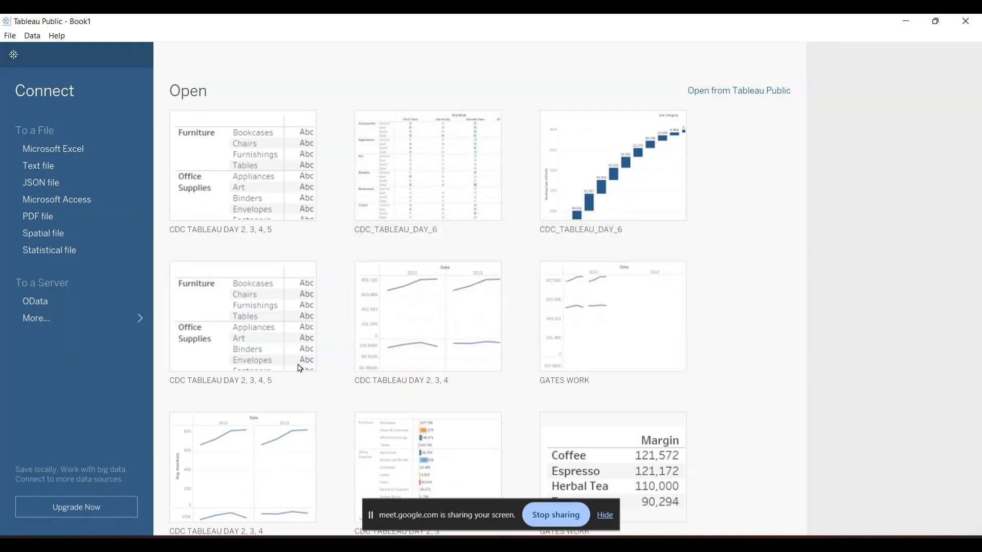
pyautogui.click(257, 332)
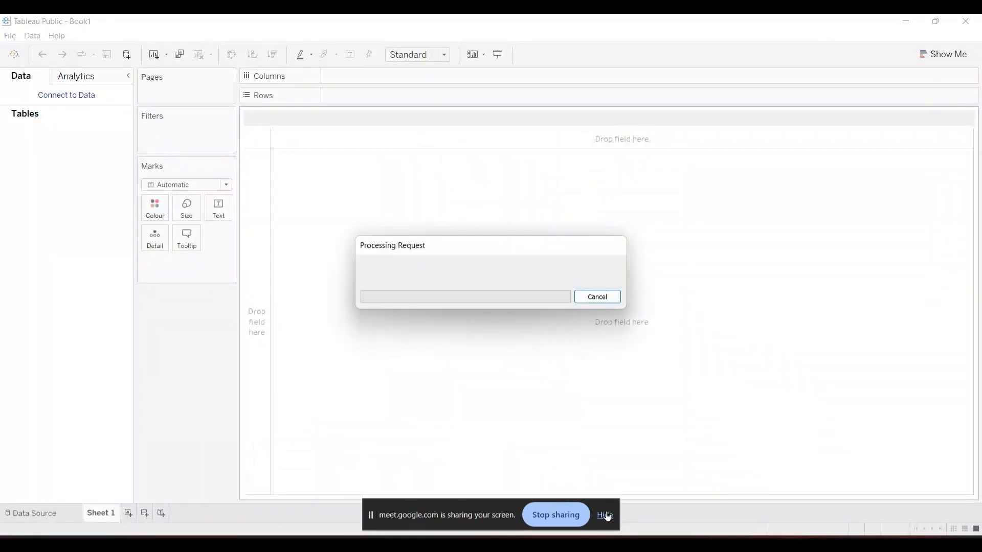
pyautogui.click(607, 516)
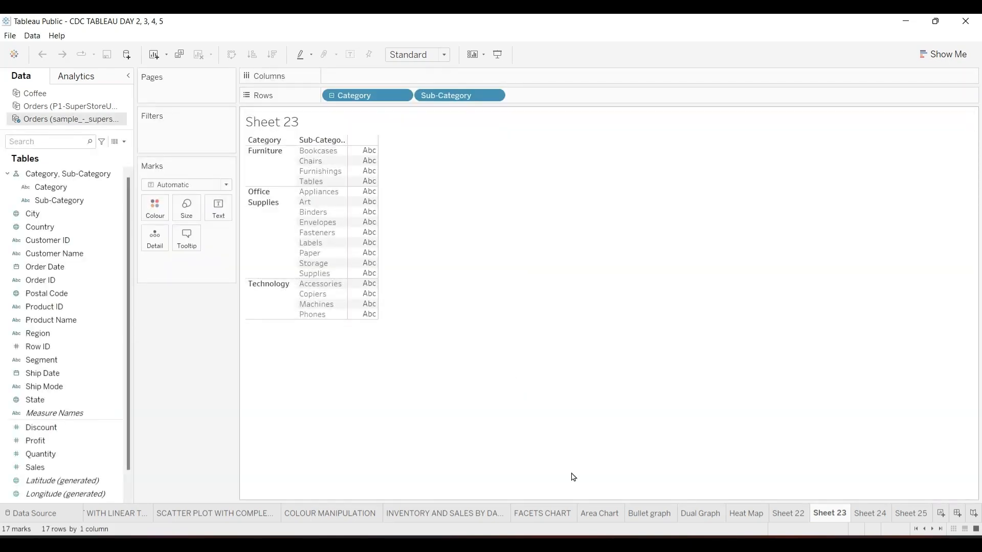
# - Review the worksheets with the complex scatter plot, colour manipulation, inventory and sales by date, facets chart and area chart
pyautogui.click(221, 514)
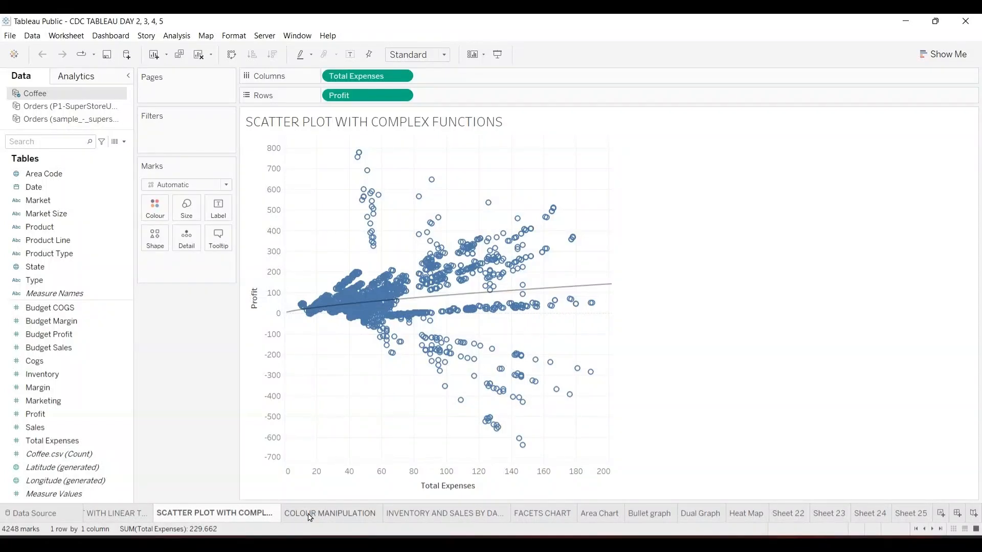
pyautogui.moveTo(321, 518)
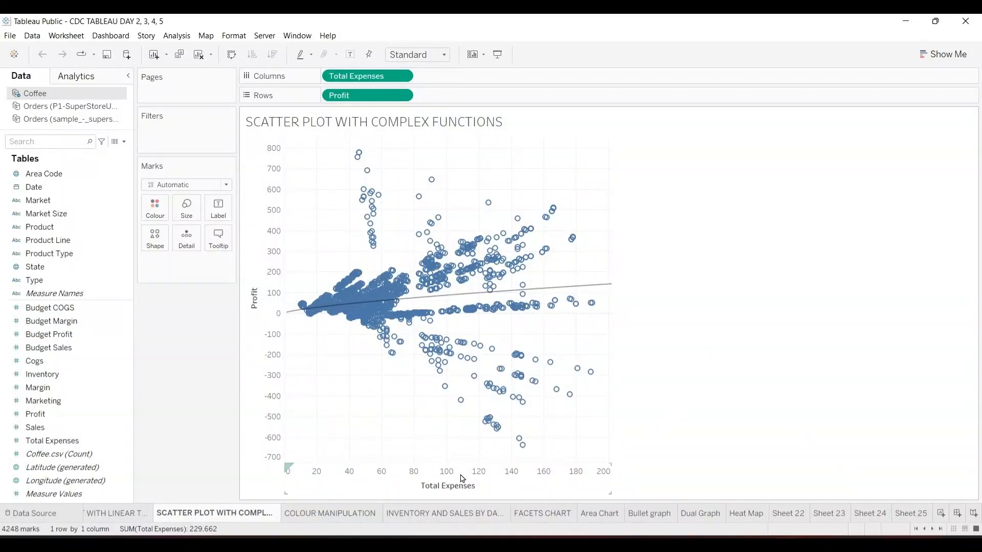
pyautogui.click(354, 514)
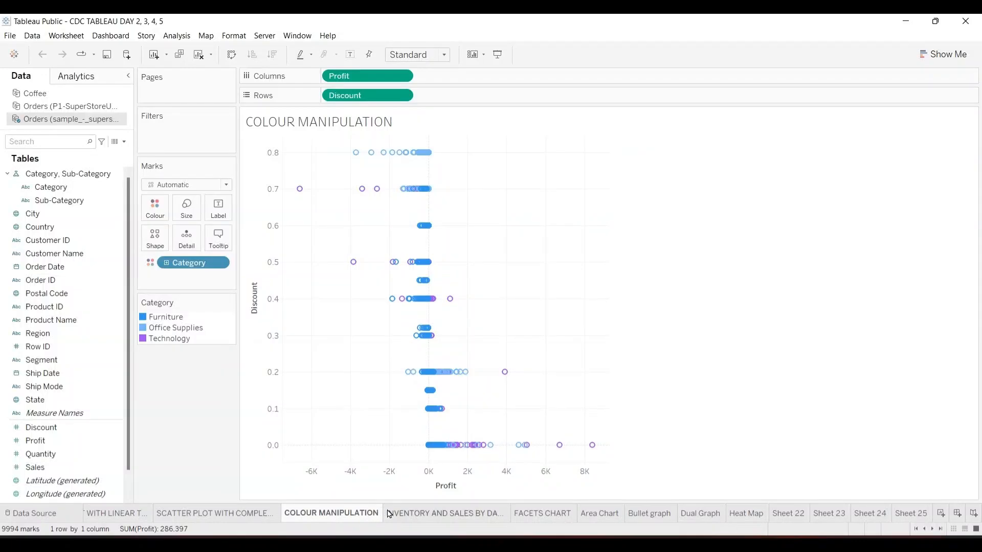
pyautogui.click(414, 514)
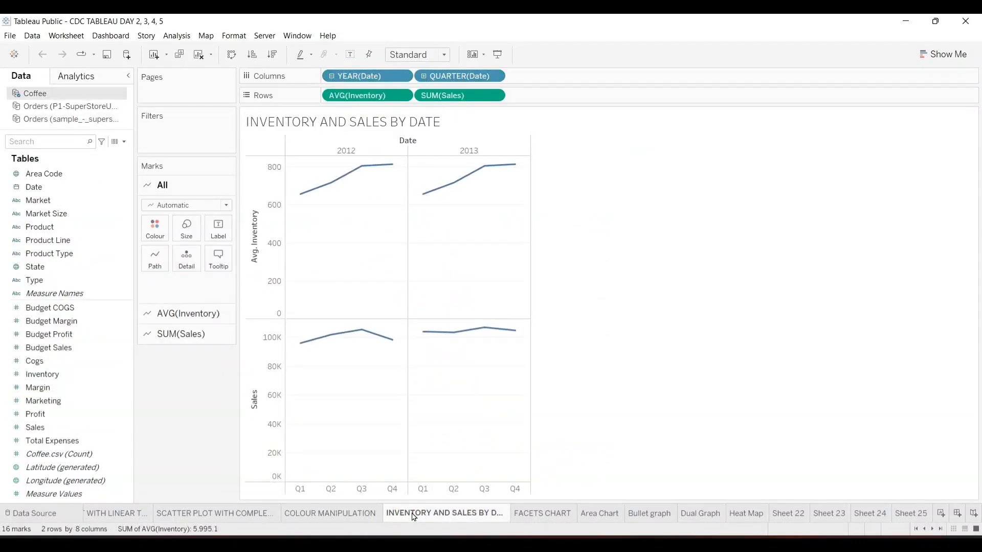
pyautogui.click(544, 514)
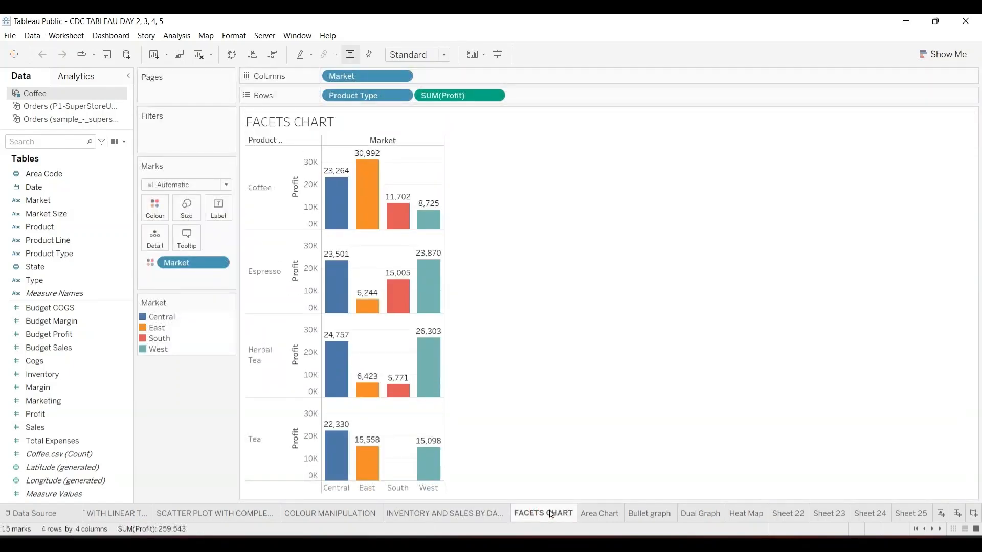
pyautogui.click(588, 515)
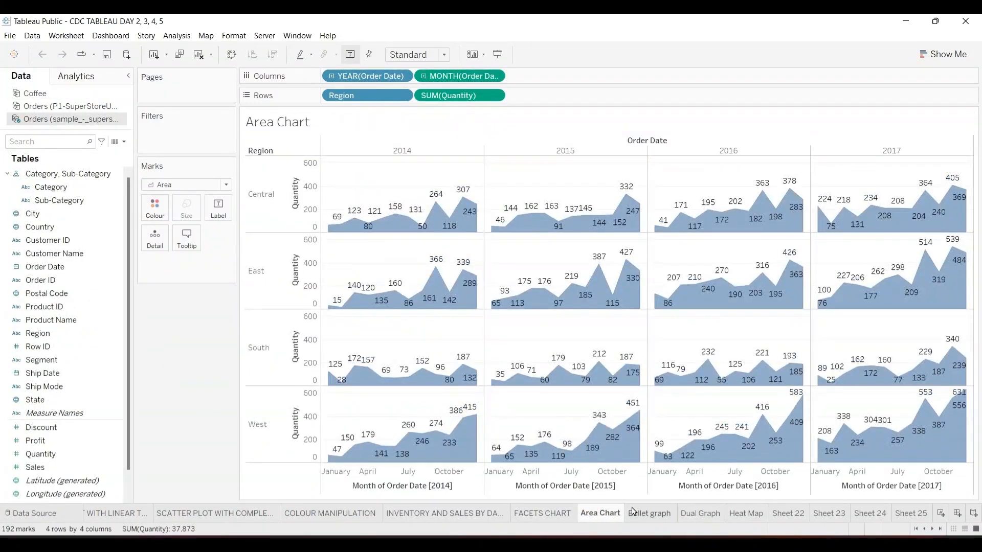
# - Show mark labels on the bars of the Bullet graph worksheet
pyautogui.click(651, 515)
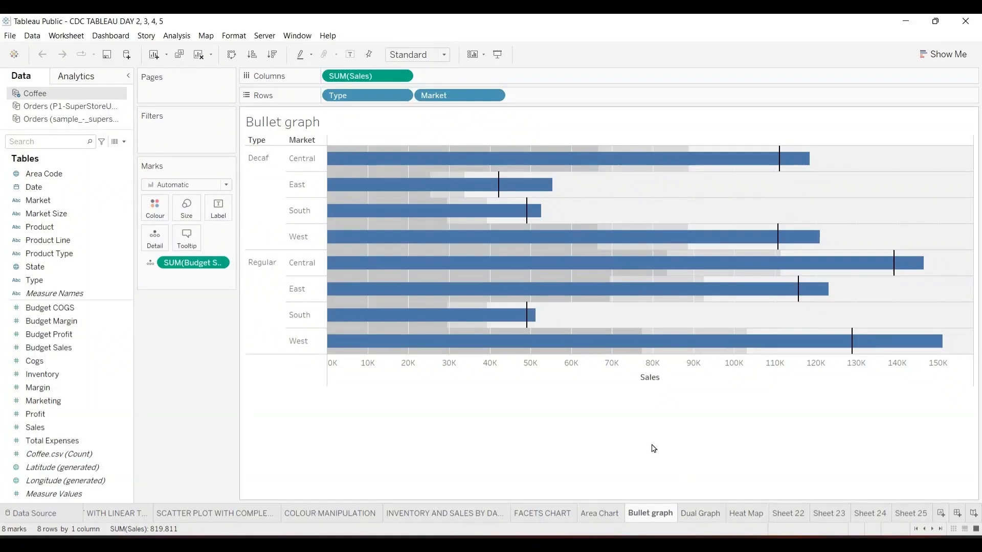
pyautogui.click(218, 210)
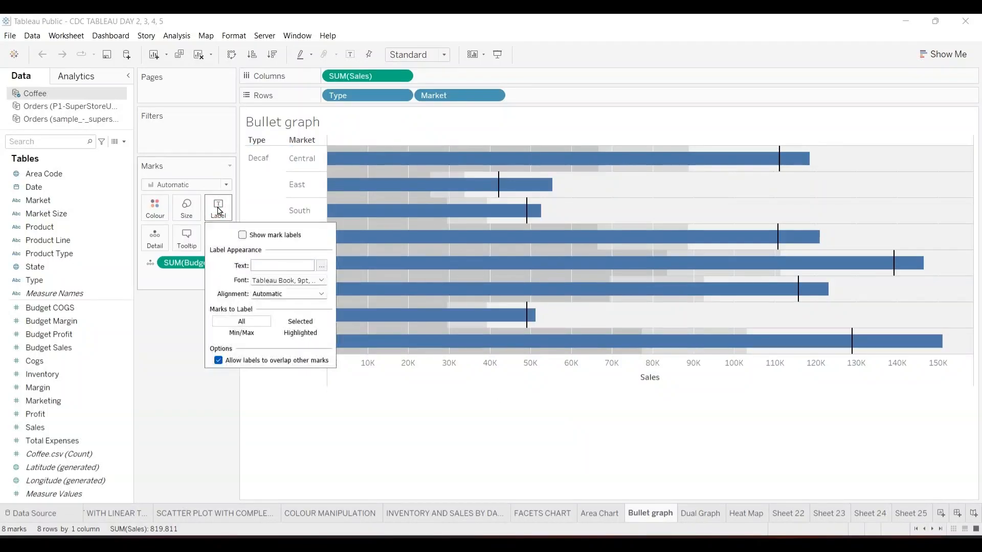
pyautogui.click(243, 235)
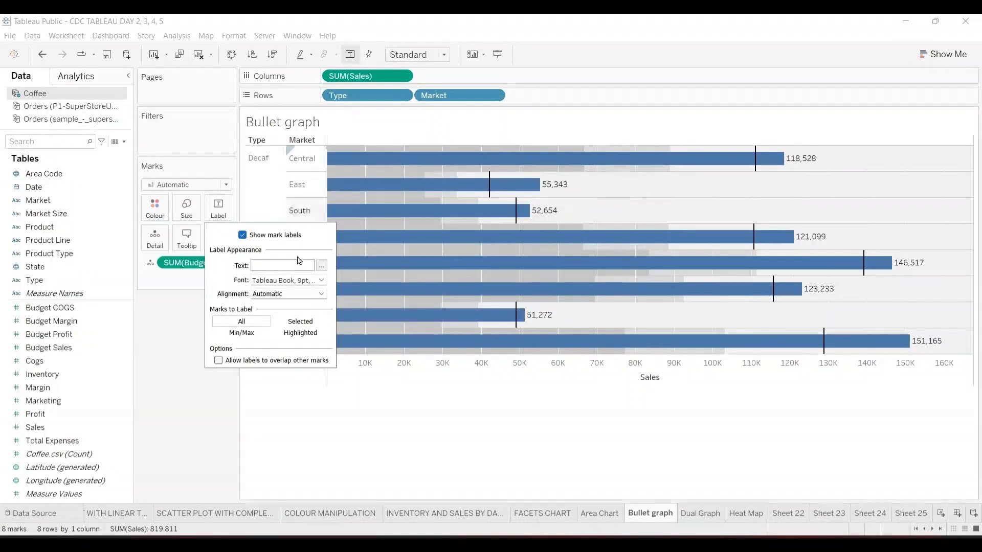
pyautogui.click(183, 369)
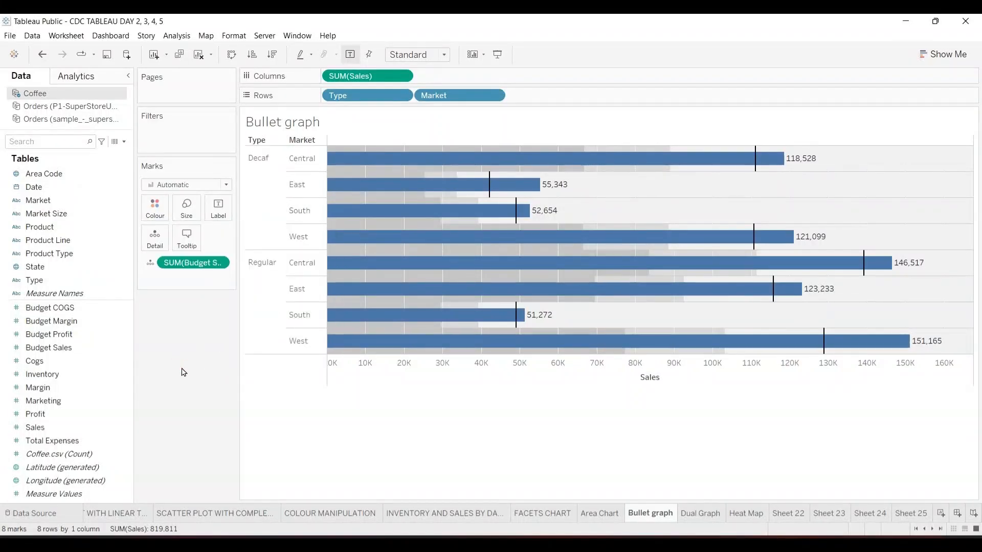
# - Examine the available analysis options, including percentages, totals, trend lines, special values, filters and highlighters, and bring up the Analytics items
pyautogui.click(52, 321)
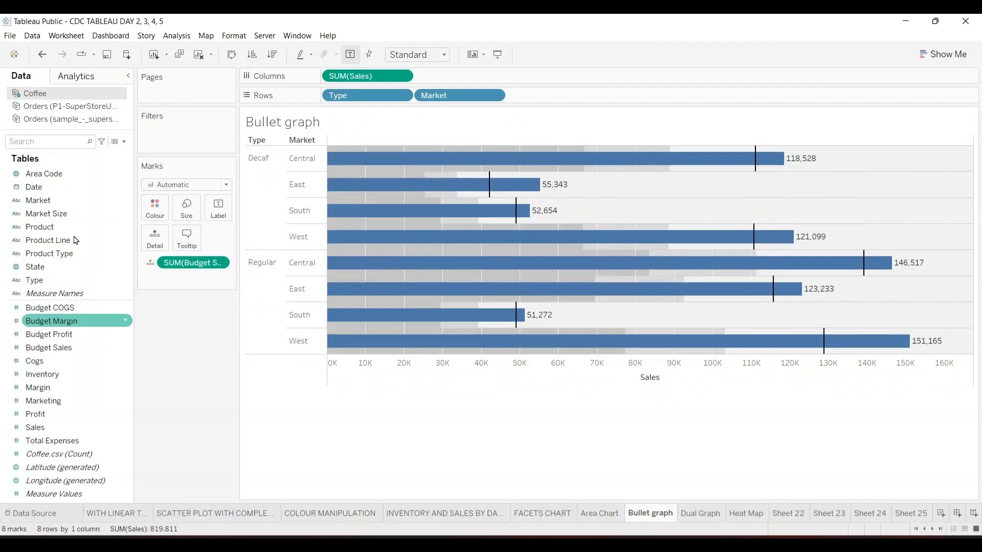
pyautogui.click(177, 36)
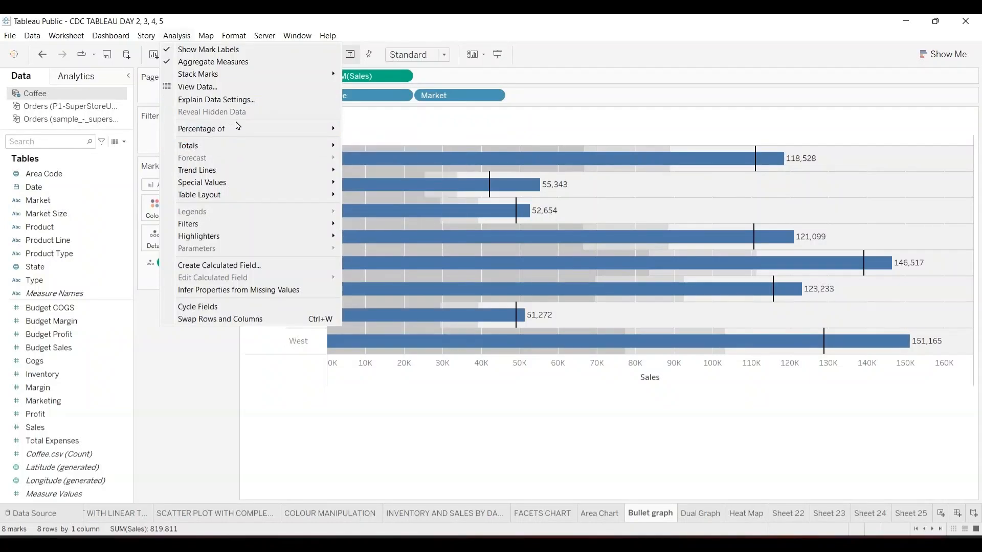
pyautogui.moveTo(241, 128)
pyautogui.moveTo(216, 145)
pyautogui.moveTo(233, 171)
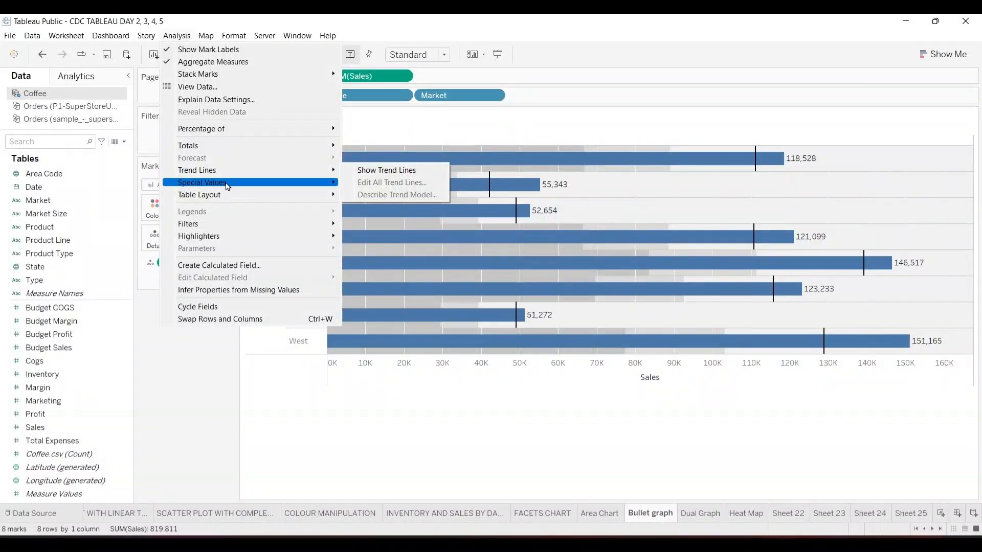
pyautogui.moveTo(228, 186)
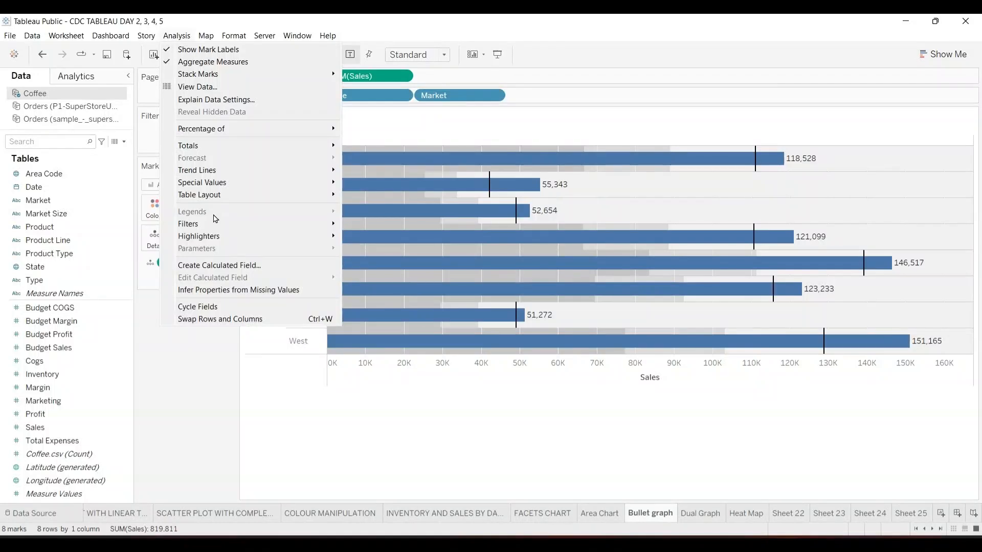
pyautogui.moveTo(209, 224)
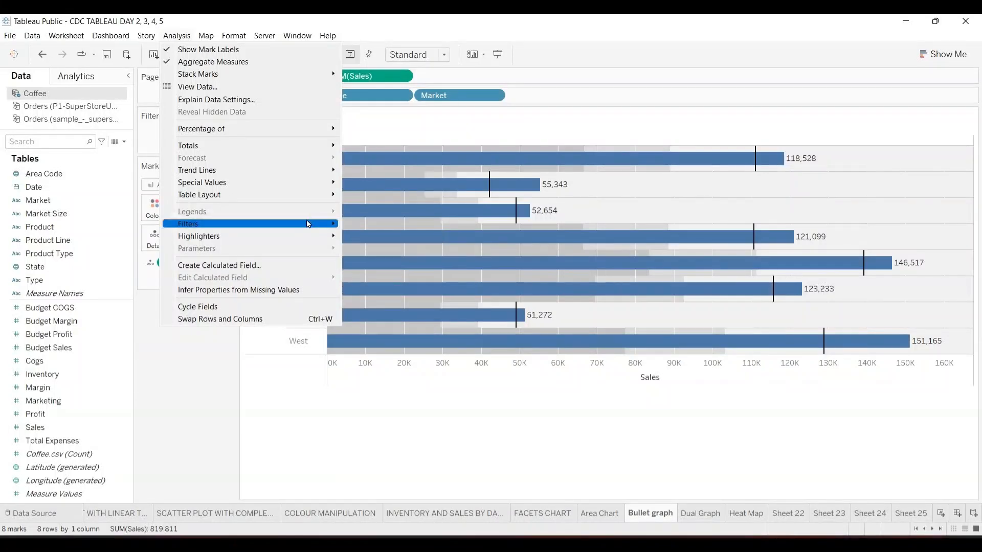
pyautogui.moveTo(312, 223)
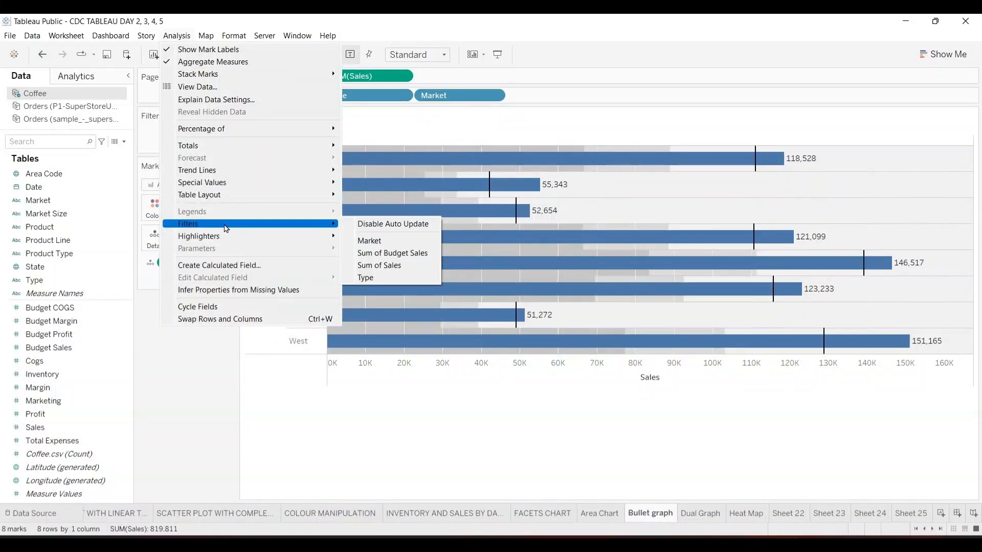
pyautogui.moveTo(266, 240)
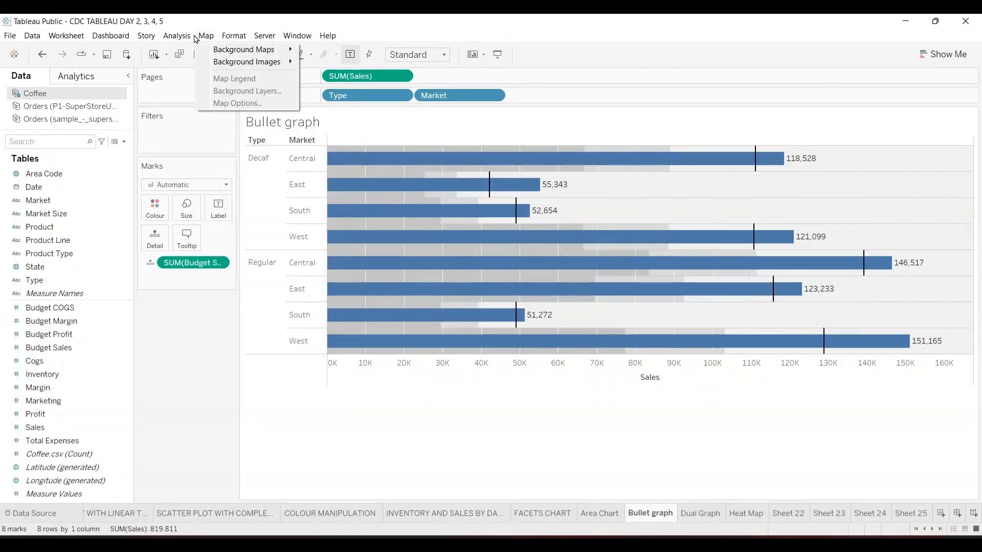
pyautogui.moveTo(182, 36)
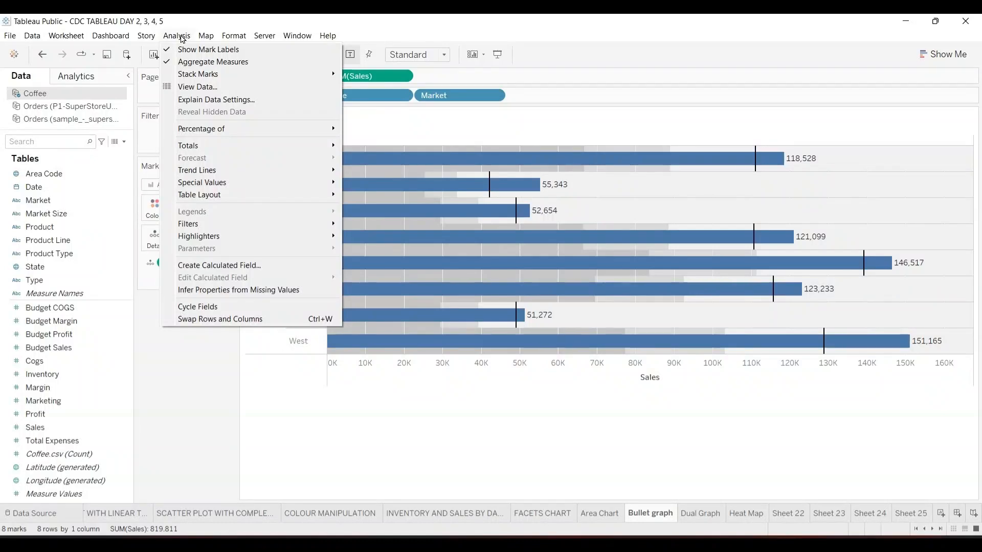
pyautogui.click(86, 77)
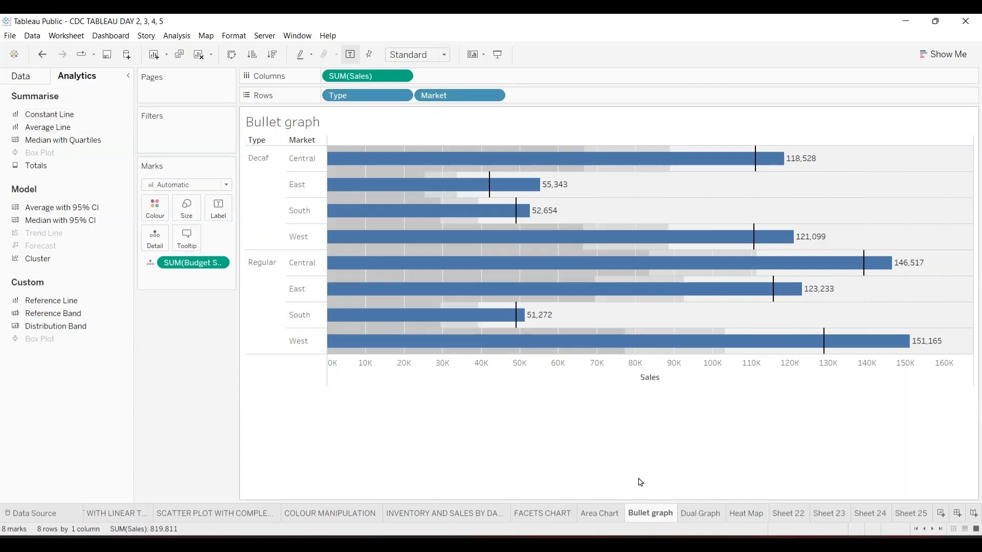
# - Switch to the Google Meet window to check the call and return to the Tableau Public workbook
pyautogui.moveTo(701, 545)
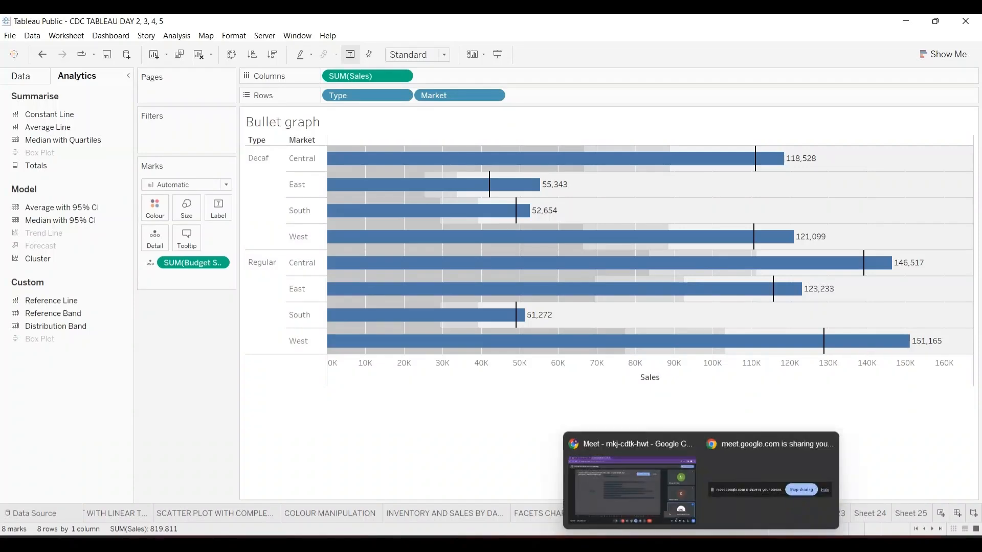
pyautogui.moveTo(658, 480)
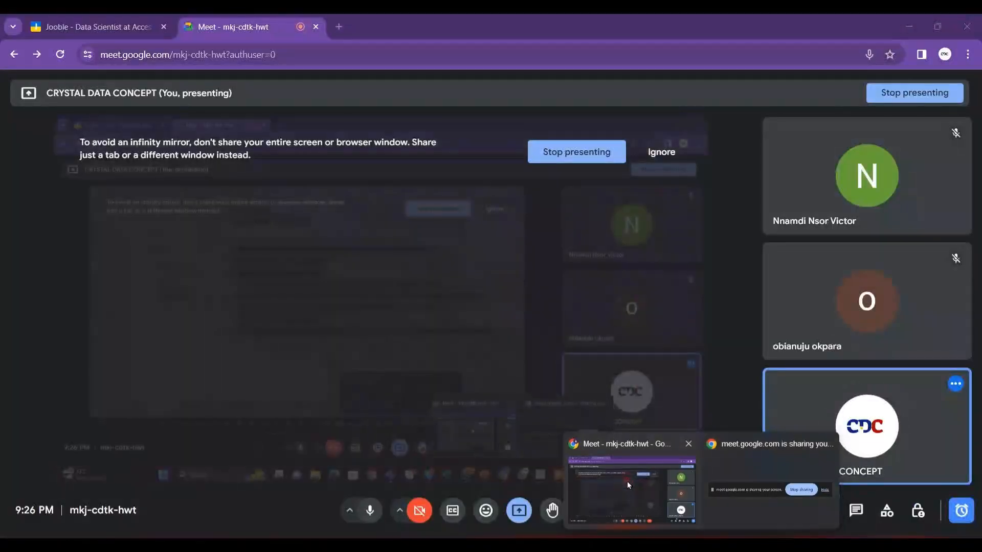
pyautogui.click(627, 480)
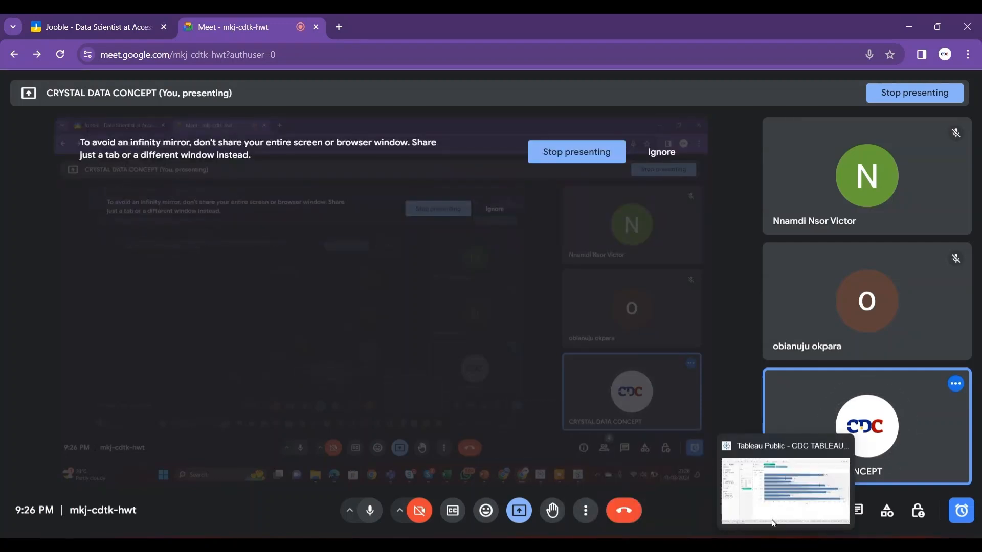
pyautogui.click(772, 520)
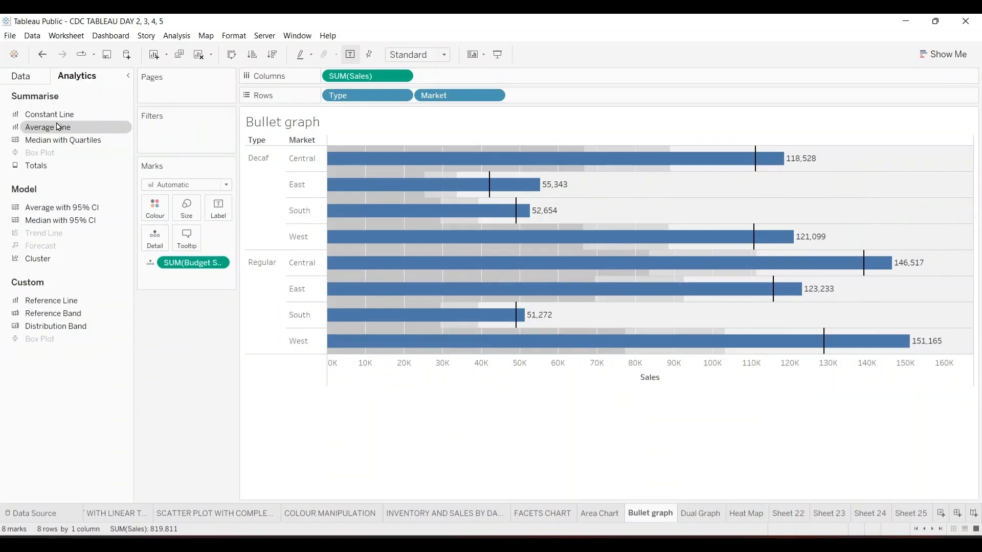
# - Add an average line across the whole table of the bullet graph and return to the list of data fields
pyautogui.moveTo(58, 127); pyautogui.dragTo(349, 153)
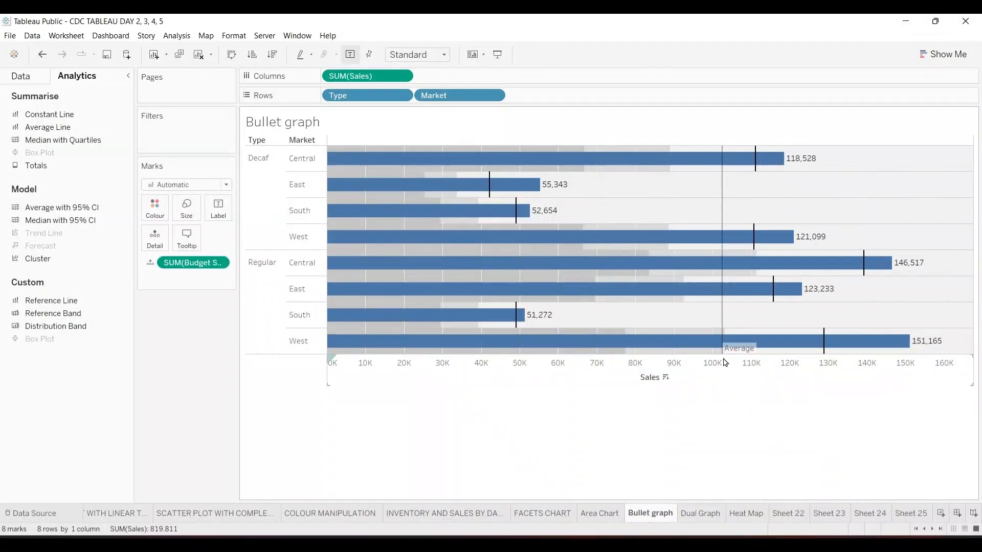
pyautogui.moveTo(813, 341)
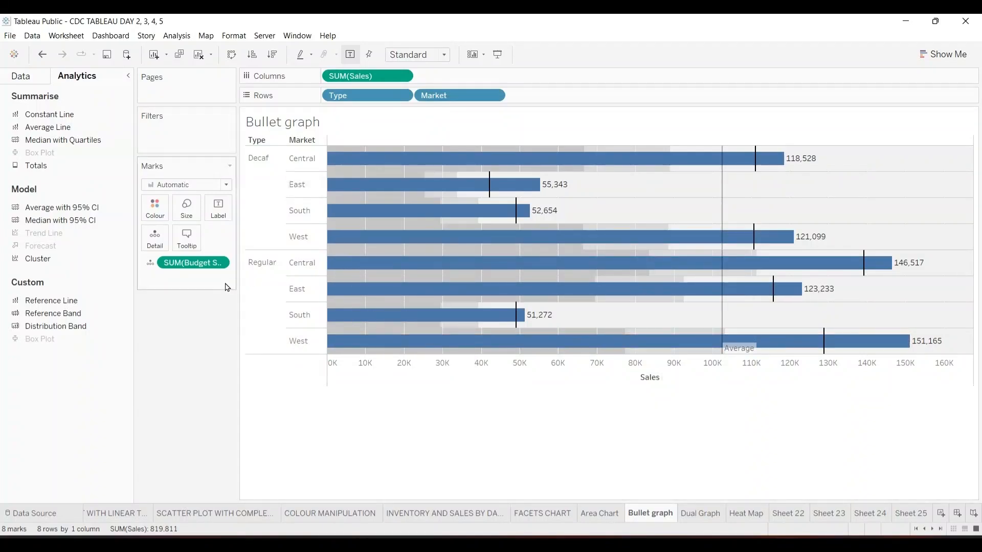
pyautogui.click(75, 77)
pyautogui.click(23, 77)
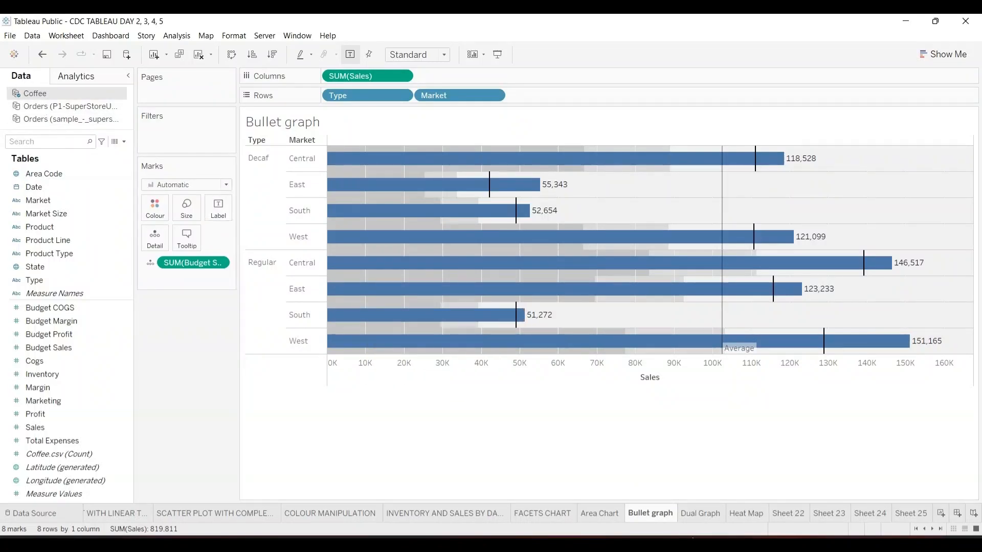
# - Switch to Google Meet, admit the waiting participant to the call and return to the Tableau Public workbook
pyautogui.click(648, 493)
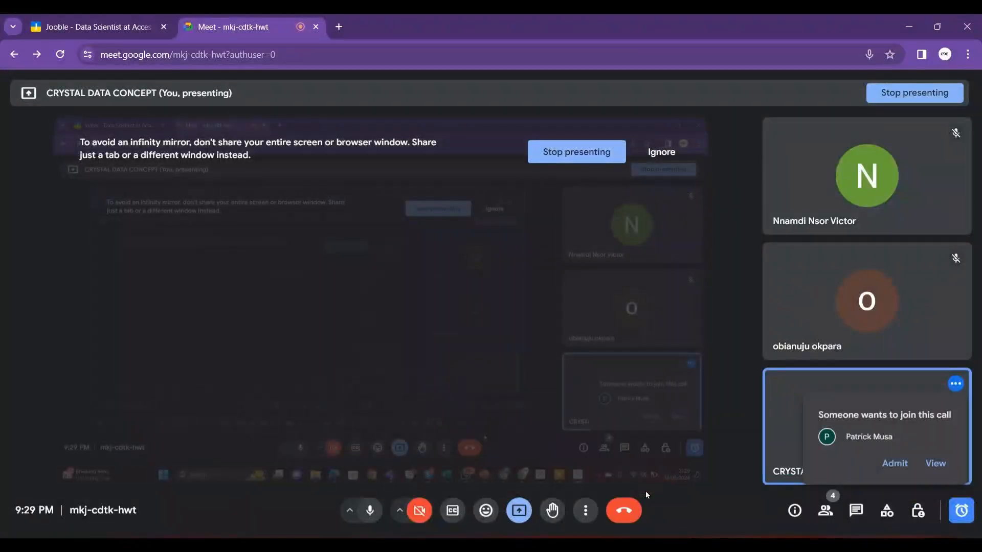
pyautogui.click(889, 470)
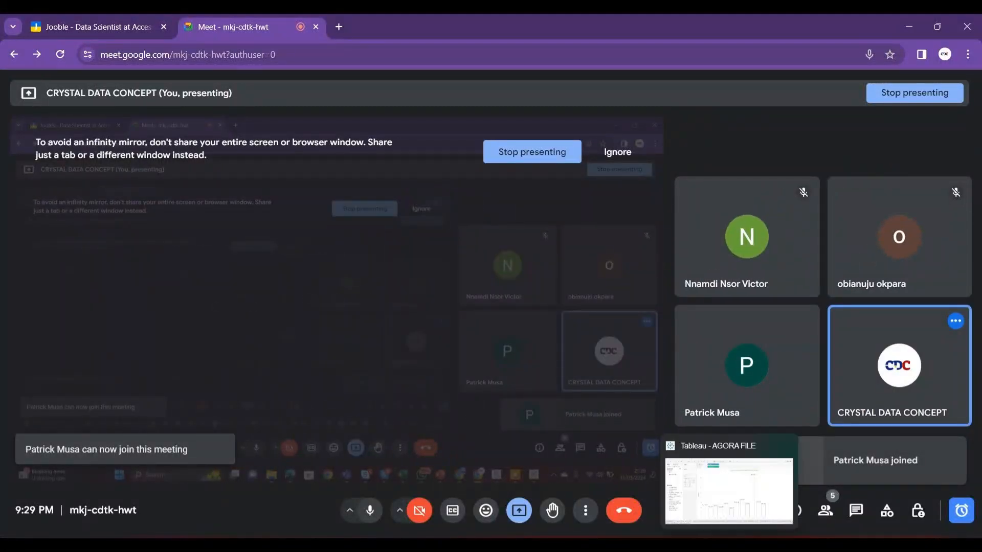
pyautogui.moveTo(786, 549)
pyautogui.click(762, 502)
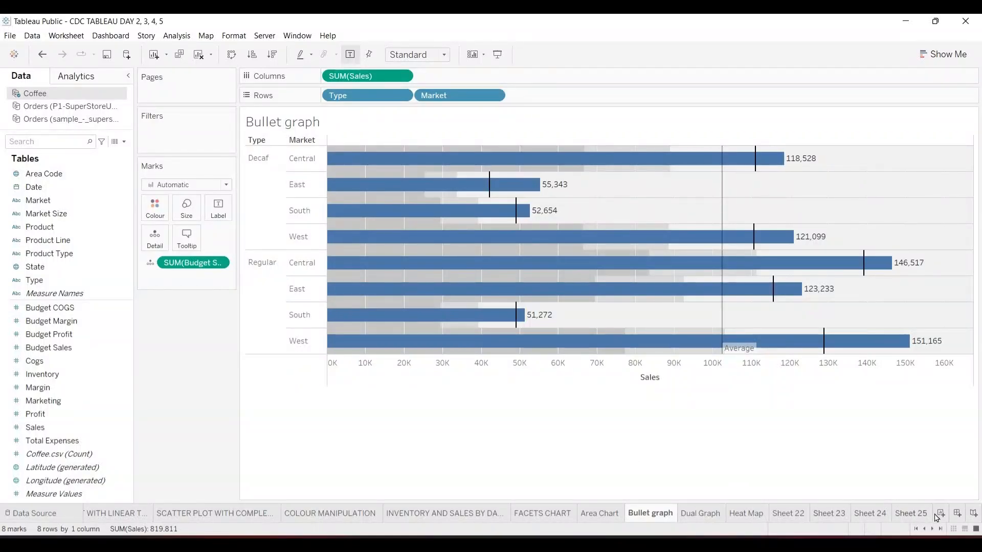
# - Create a new dashboard in the workbook and switch to WhatsApp
pyautogui.click(957, 514)
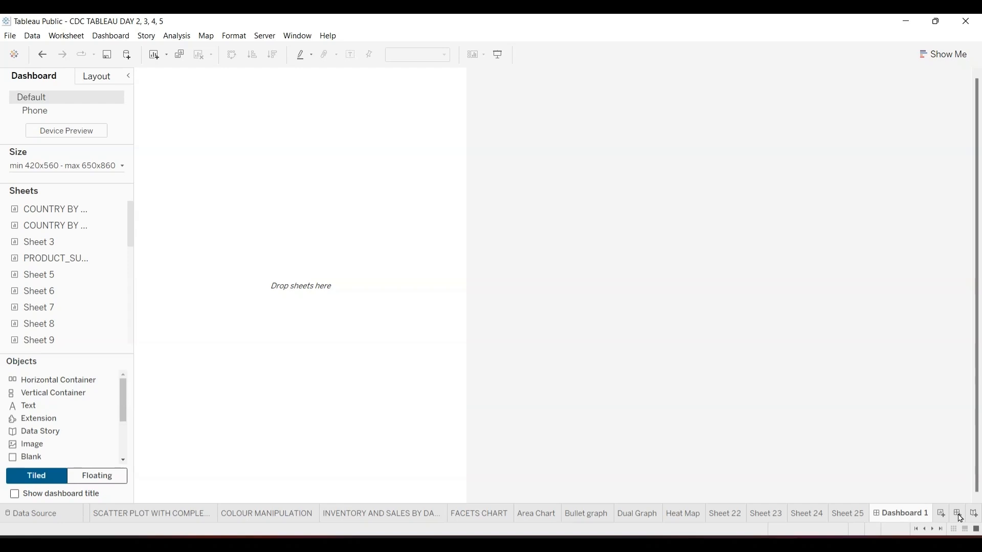
pyautogui.moveTo(617, 544)
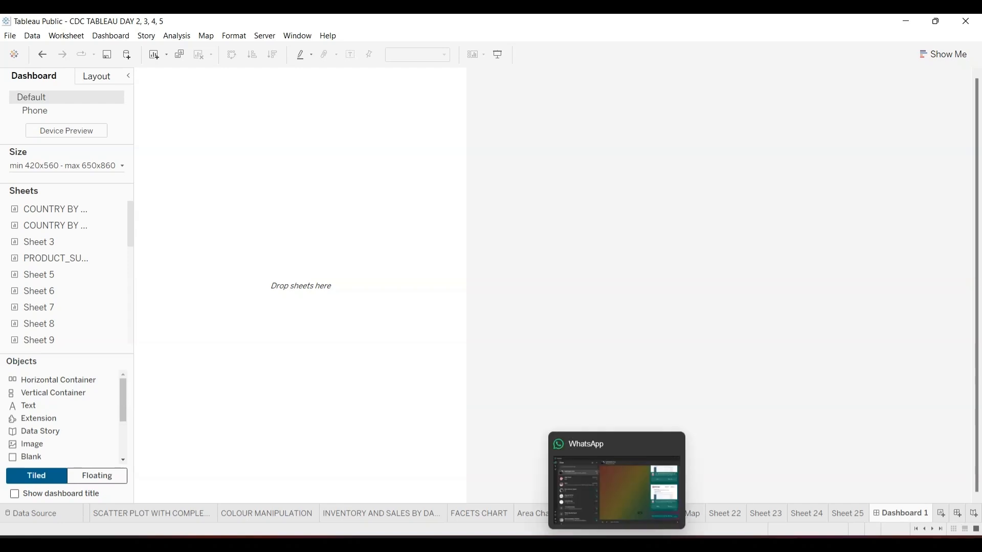
pyautogui.click(617, 486)
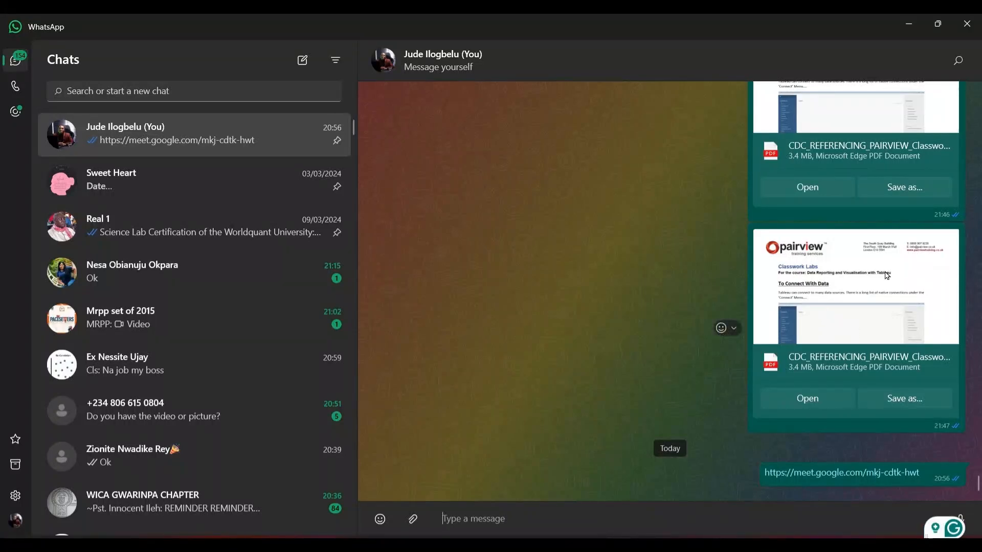
# - Open the CDC_REFERENCING_PAIRVIEW_Classwork PDF from the WhatsApp chat and go to the sample dashboards on page 20
pyautogui.click(810, 401)
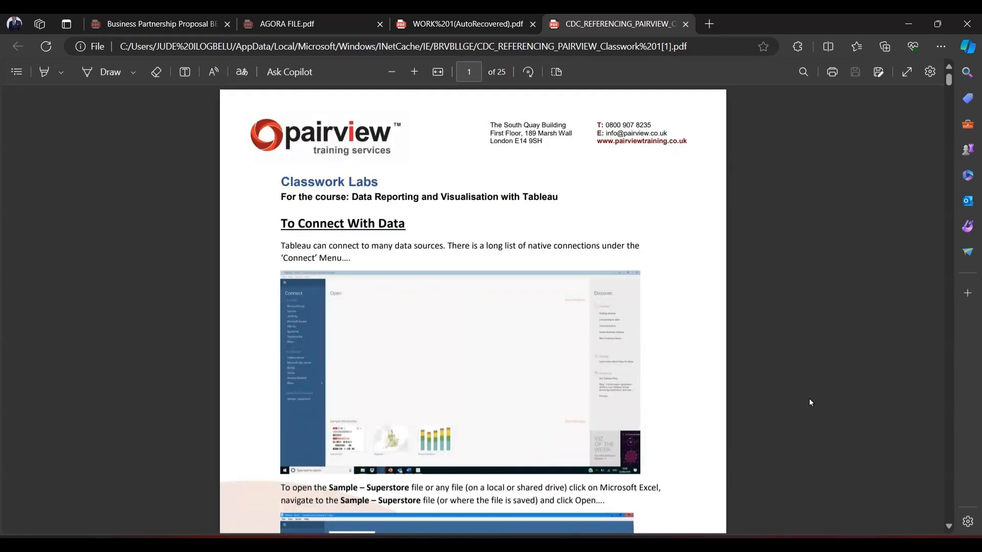
pyautogui.click(437, 72)
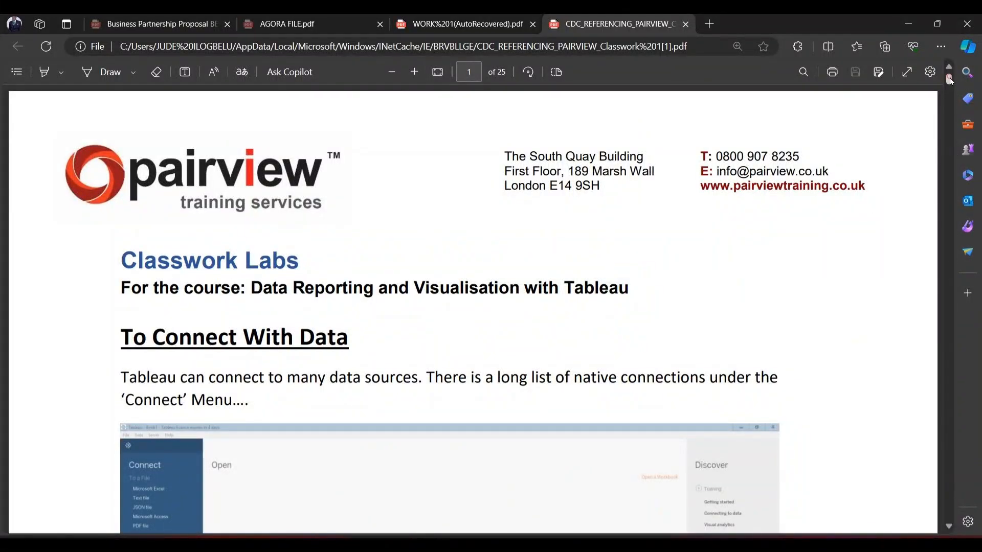
pyautogui.moveTo(950, 78); pyautogui.dragTo(963, 419)
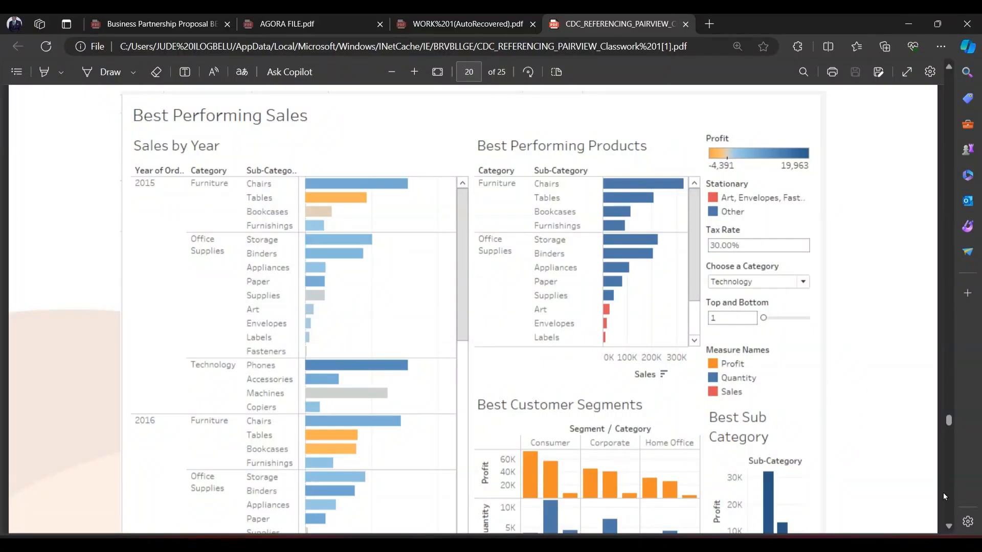
# - Examine the Dashboard 1 example, Best Performing Sales, with its charts, legends and parameter controls
pyautogui.scroll(-2, 947, 525)
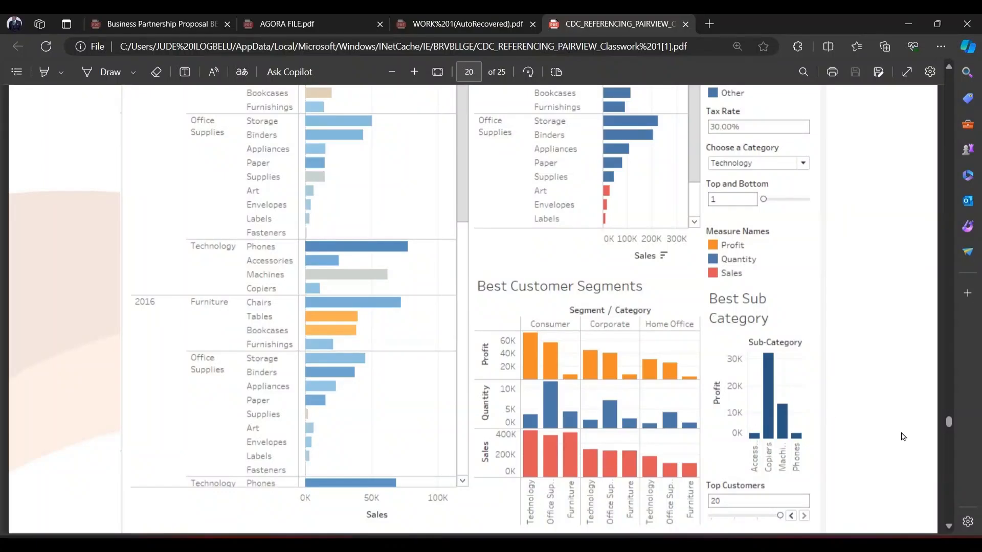
pyautogui.scroll(-1, 947, 524)
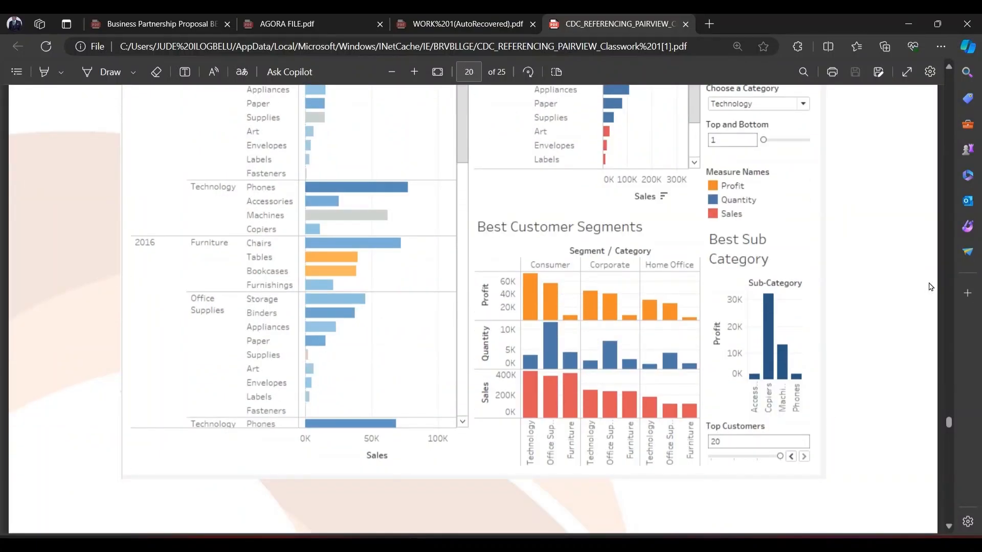
pyautogui.click(949, 66)
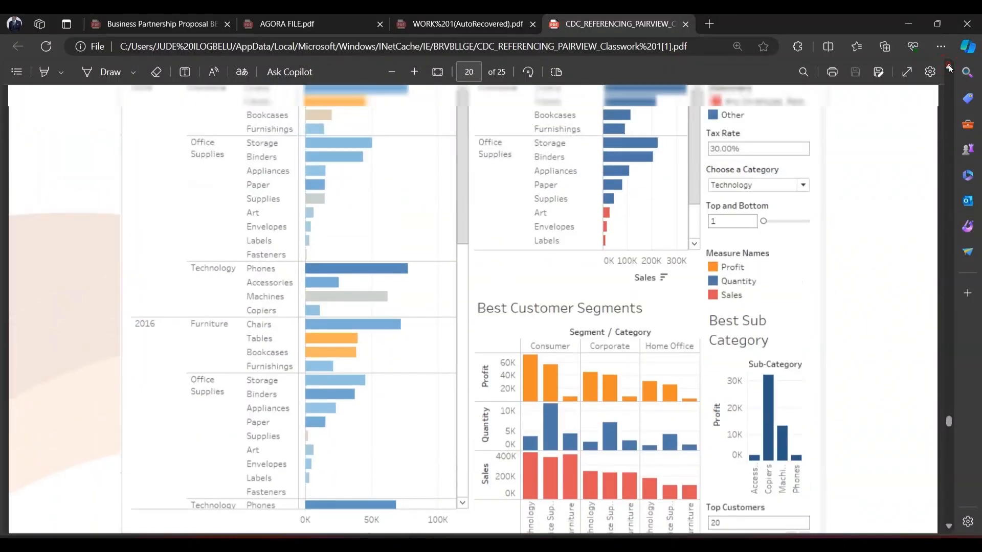
pyautogui.click(949, 66)
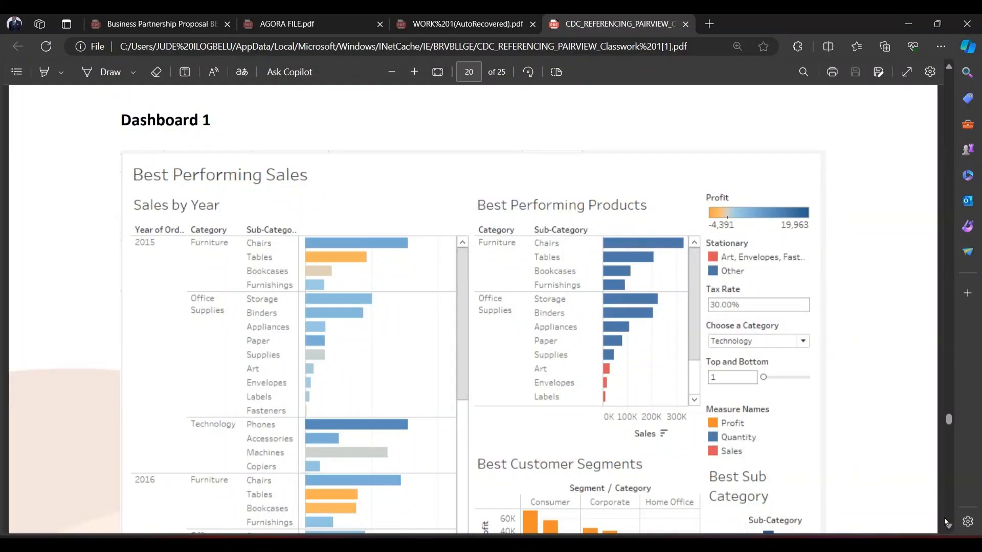
pyautogui.scroll(-3, 947, 523)
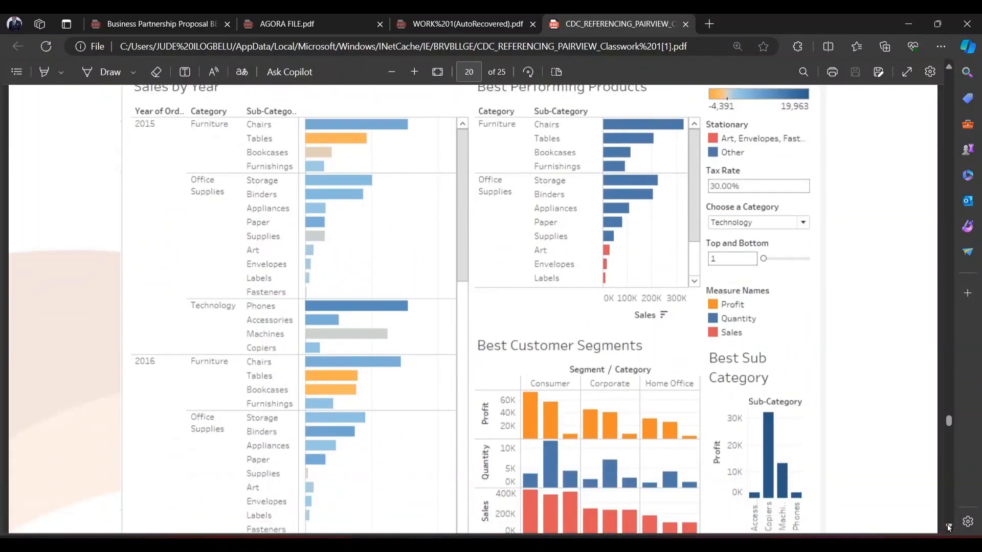
pyautogui.scroll(-1, 947, 523)
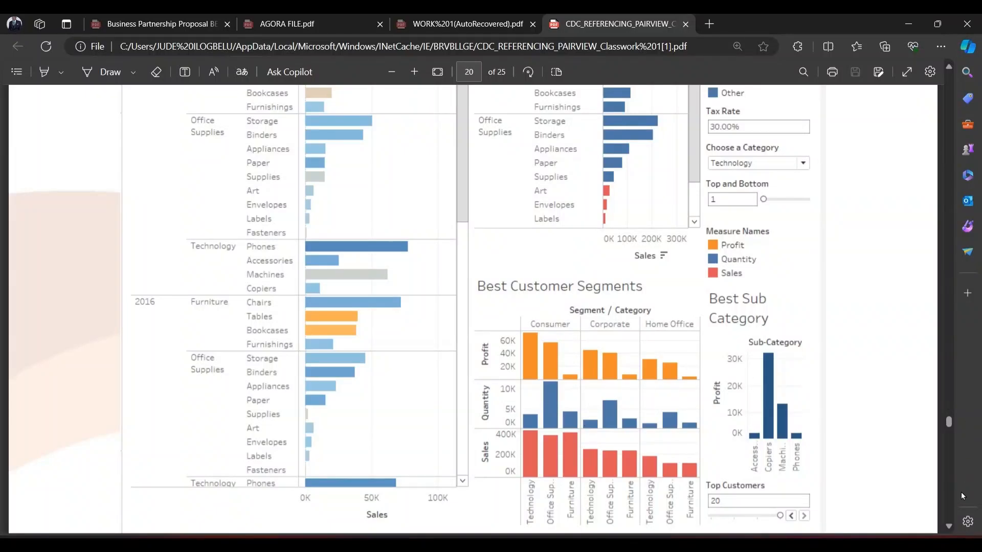
# - Examine the Dashboard 2 example on page 21, Products by Profit and Sales, including its lower row of charts
pyautogui.scroll(-5, 949, 523)
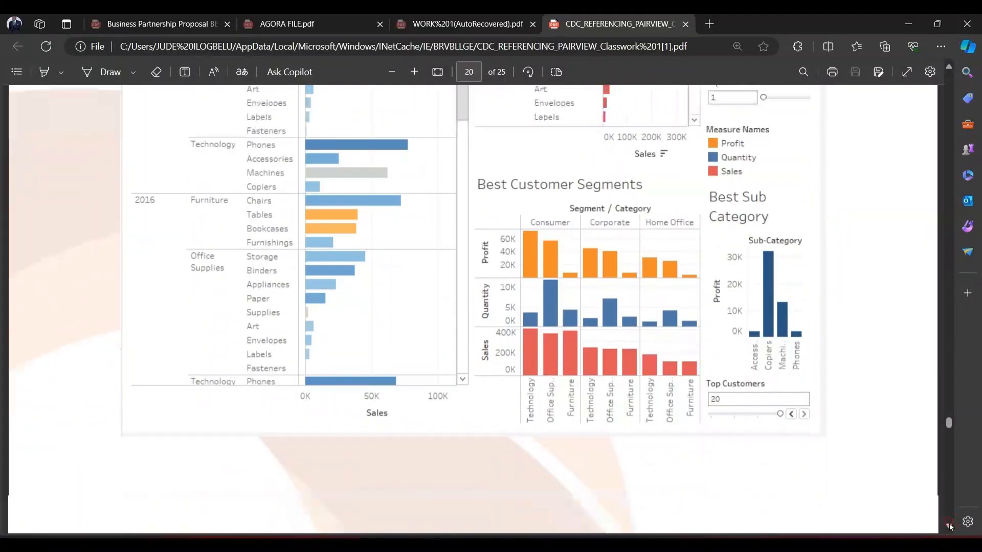
pyautogui.scroll(-7, 949, 523)
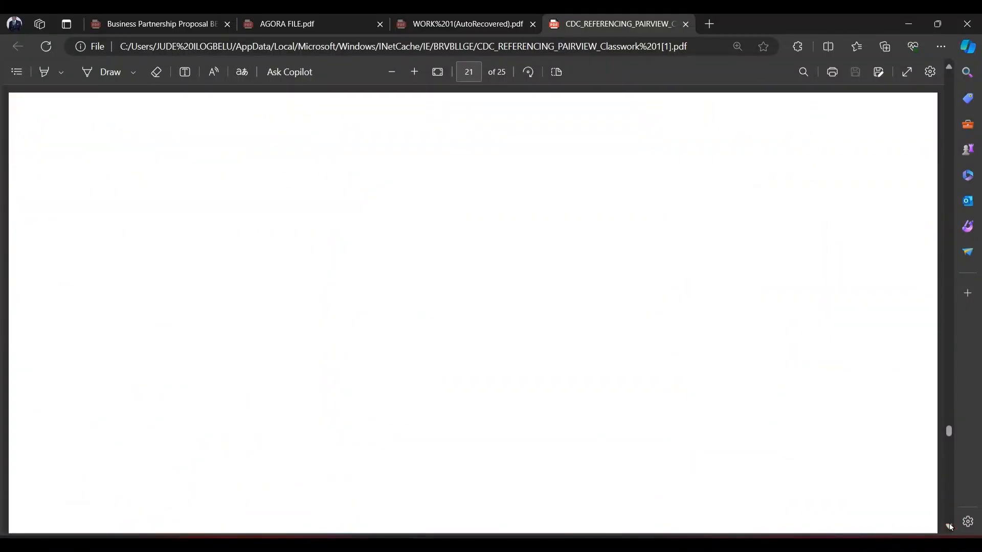
pyautogui.scroll(-5, 949, 523)
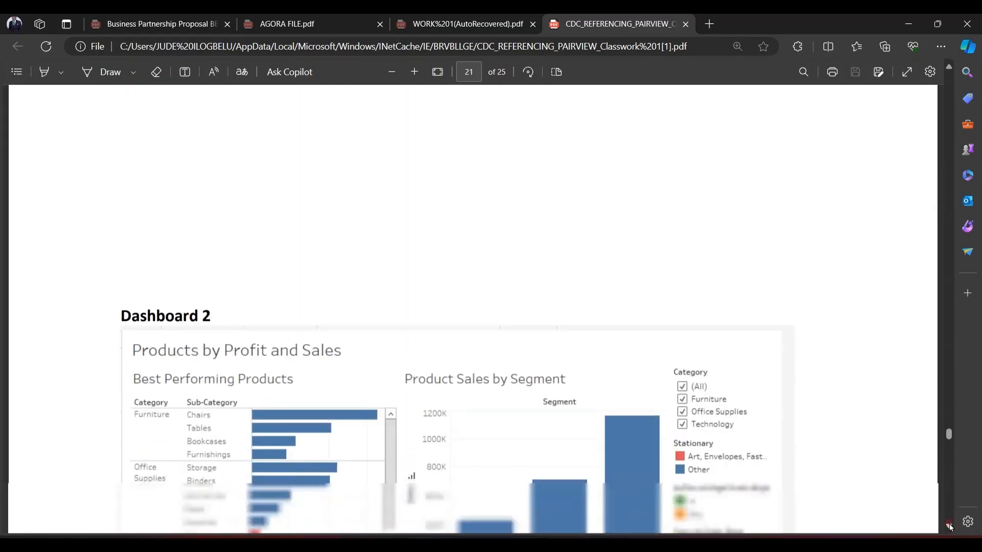
pyautogui.scroll(-2, 950, 527)
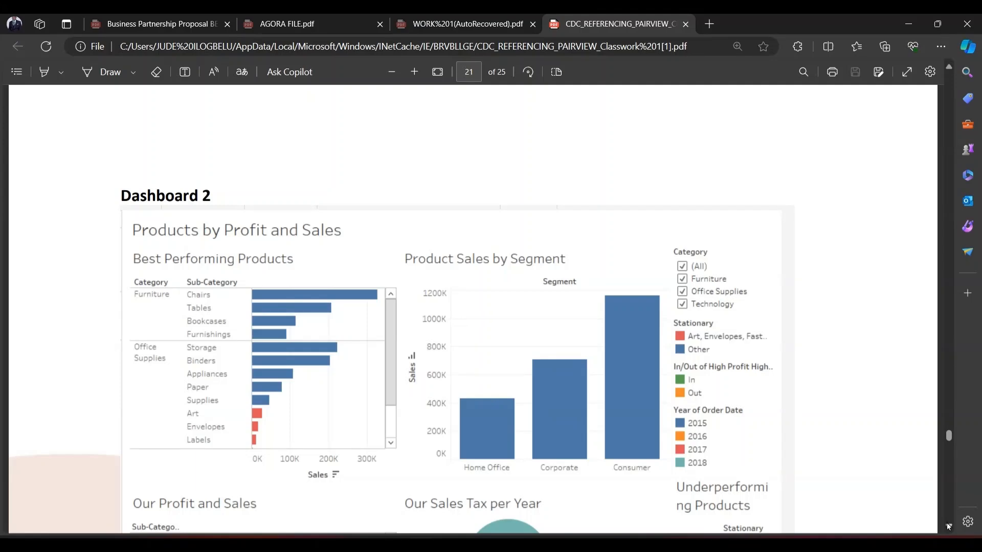
pyautogui.scroll(-4, 946, 522)
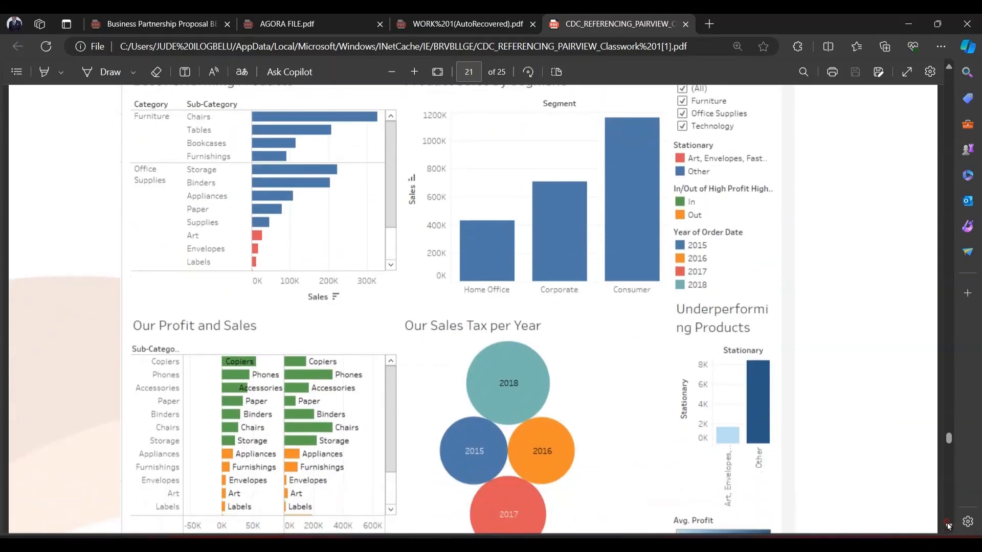
pyautogui.scroll(-1, 948, 523)
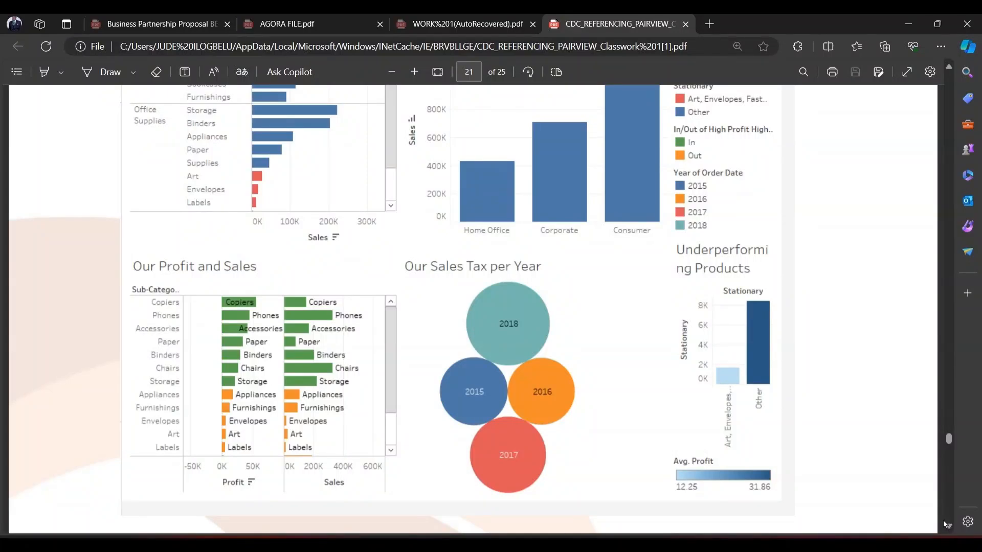
# - Go on to the Dashboard 3 example on page 22 and examine its segment, category and sales tax charts
pyautogui.click(948, 527)
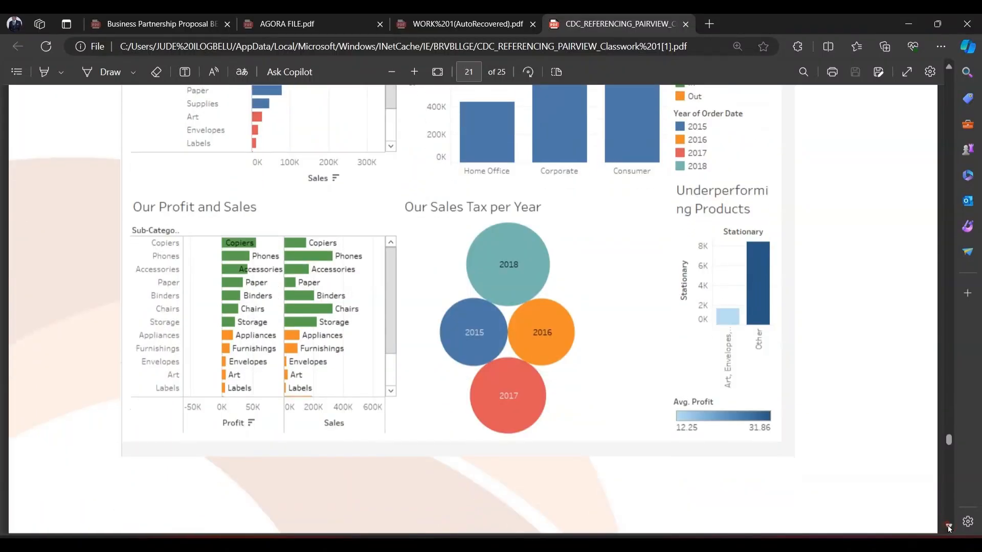
pyautogui.click(948, 527)
pyautogui.click(948, 527)
pyautogui.click(949, 527)
pyautogui.click(949, 527)
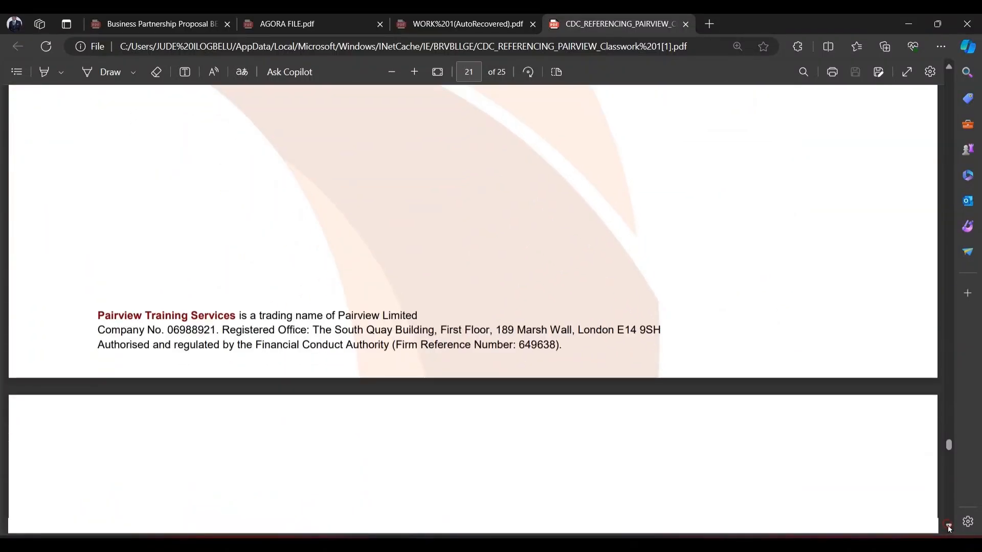
pyautogui.click(949, 527)
pyautogui.click(949, 527)
pyautogui.click(949, 527)
pyautogui.click(948, 527)
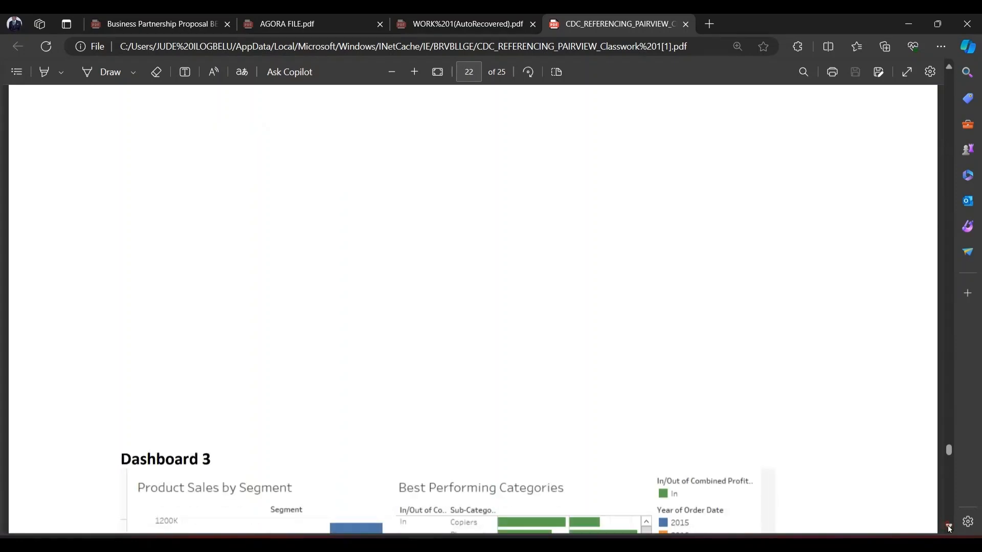
pyautogui.click(948, 526)
pyautogui.click(949, 527)
pyautogui.click(948, 526)
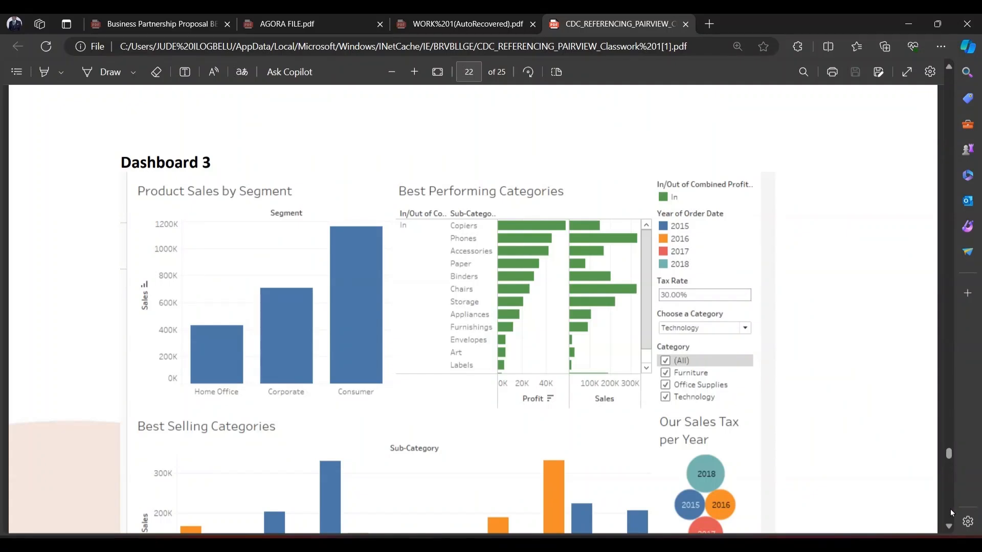
pyautogui.scroll(-2, 950, 523)
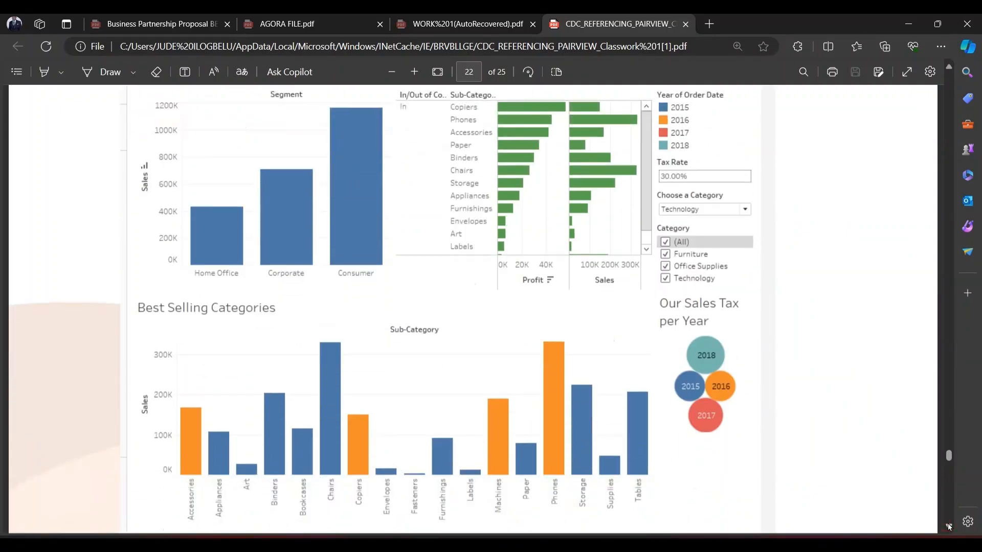
pyautogui.scroll(-4, 947, 523)
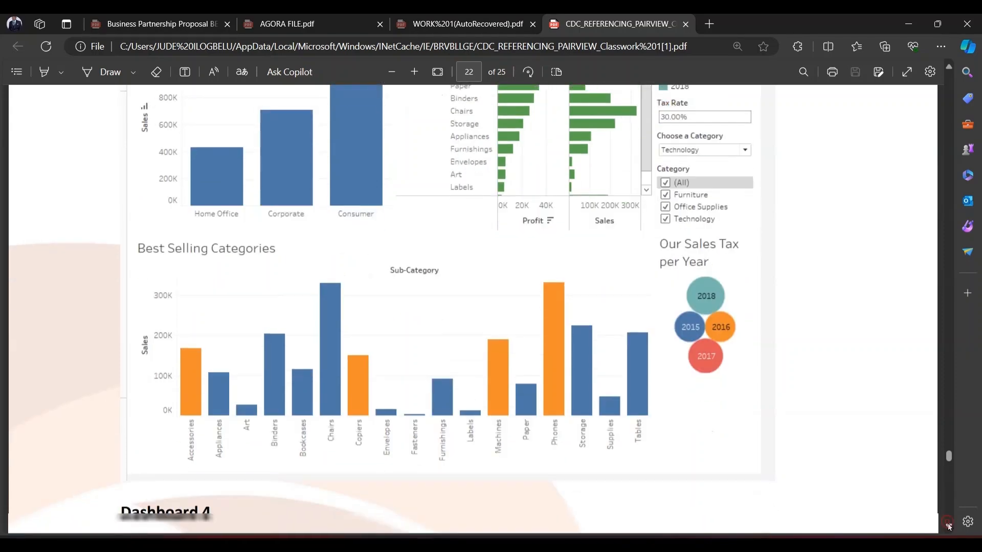
# - Examine the Dashboard 4 example on page 23, from Most Profitable Sub Category down to Our Profit and Sales
pyautogui.scroll(-9, 947, 523)
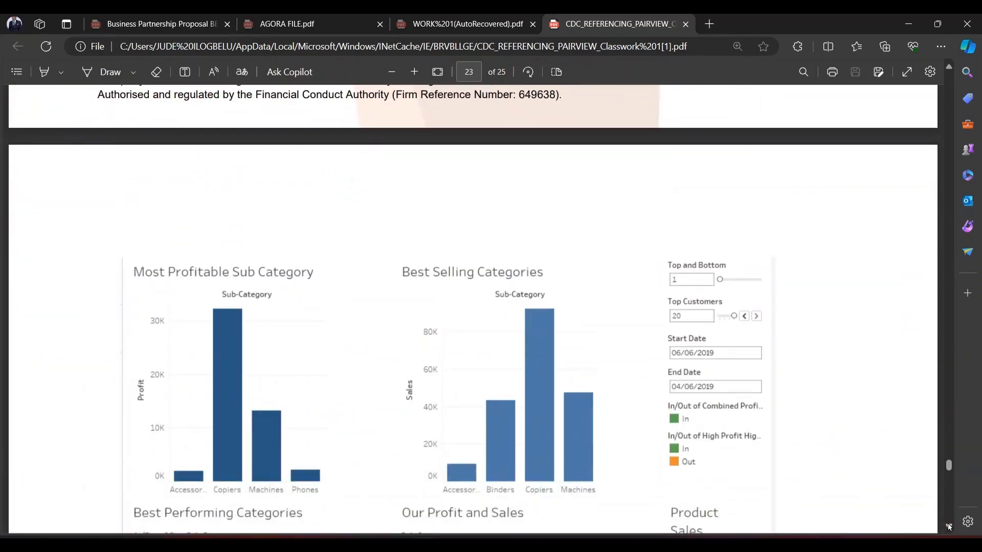
pyautogui.scroll(-1, 947, 524)
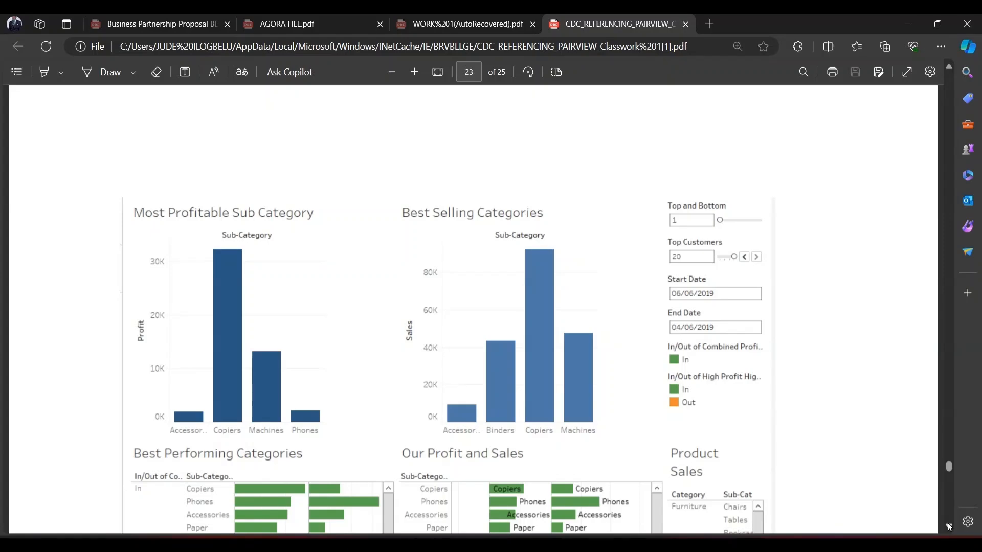
pyautogui.scroll(-3, 948, 526)
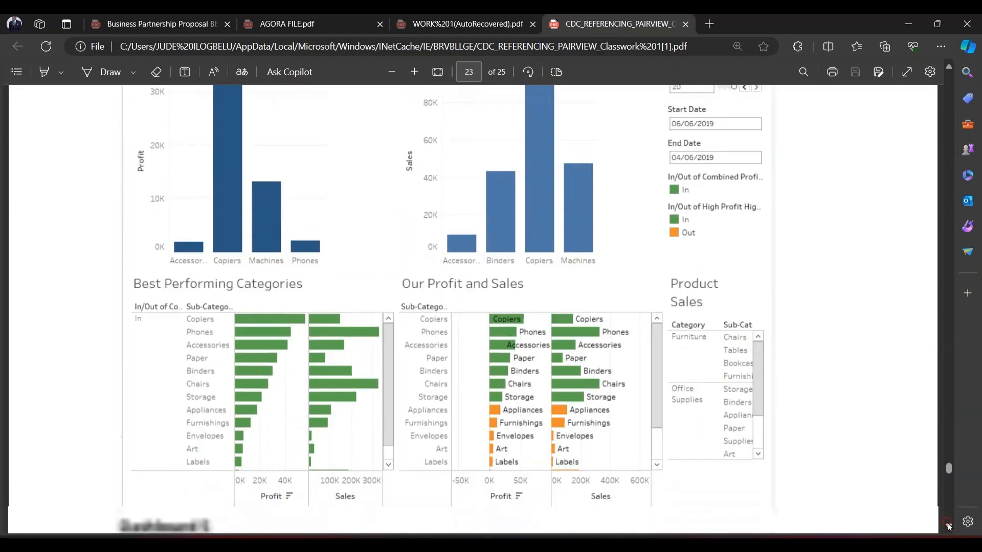
pyautogui.scroll(-1, 949, 527)
# - Examine the Dashboard 5 example with its Sales by Location map and Sales by Segment chart
pyautogui.scroll(-5, 949, 527)
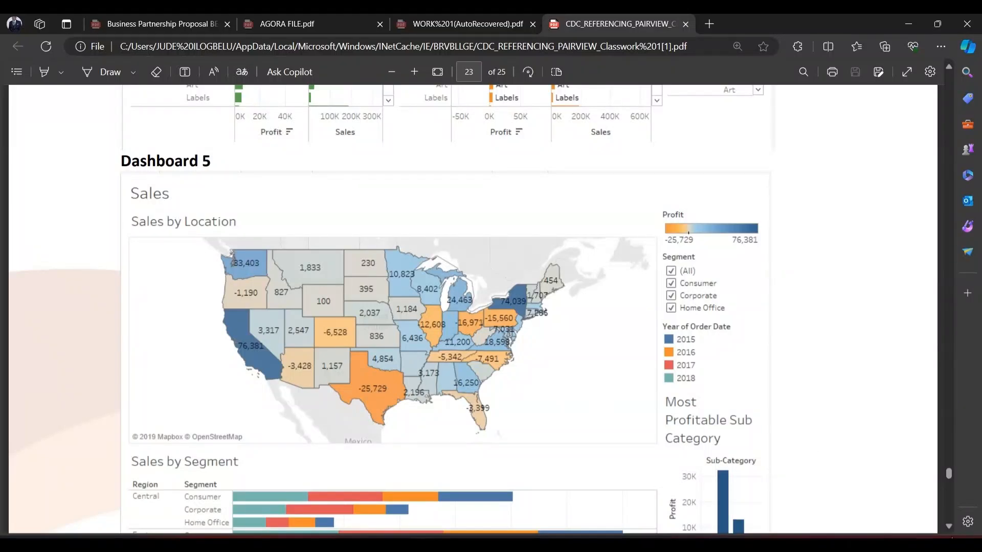
pyautogui.scroll(-5, 949, 527)
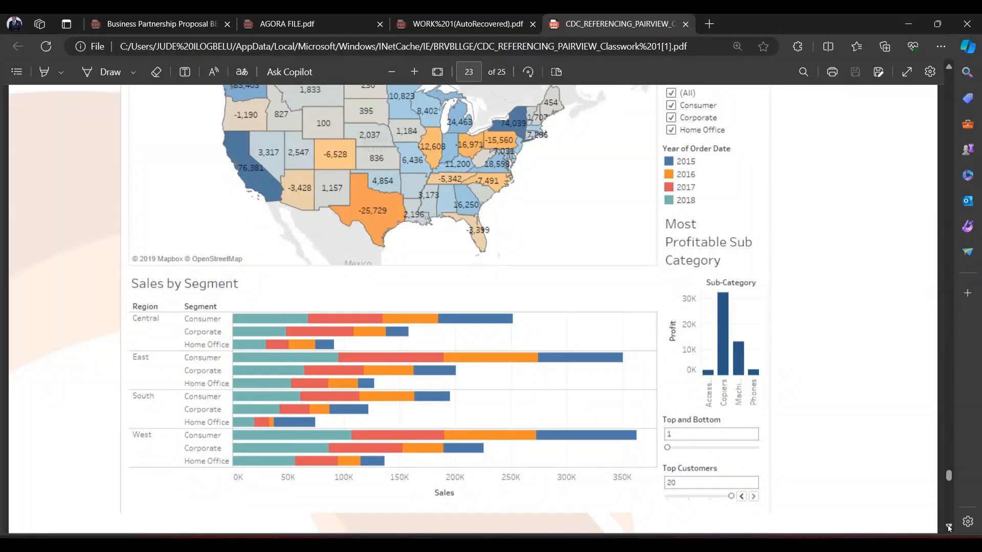
pyautogui.scroll(-10, 948, 528)
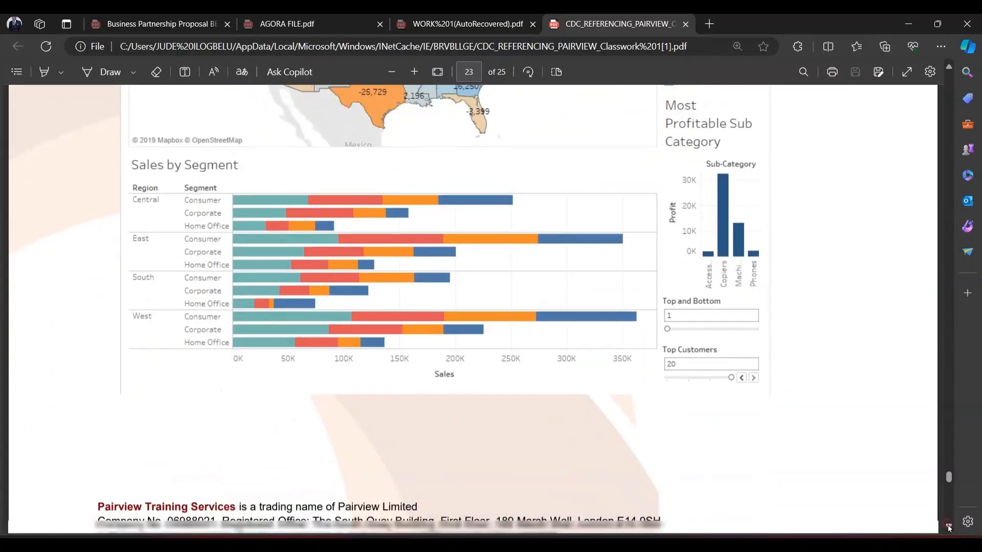
pyautogui.scroll(-6, 949, 527)
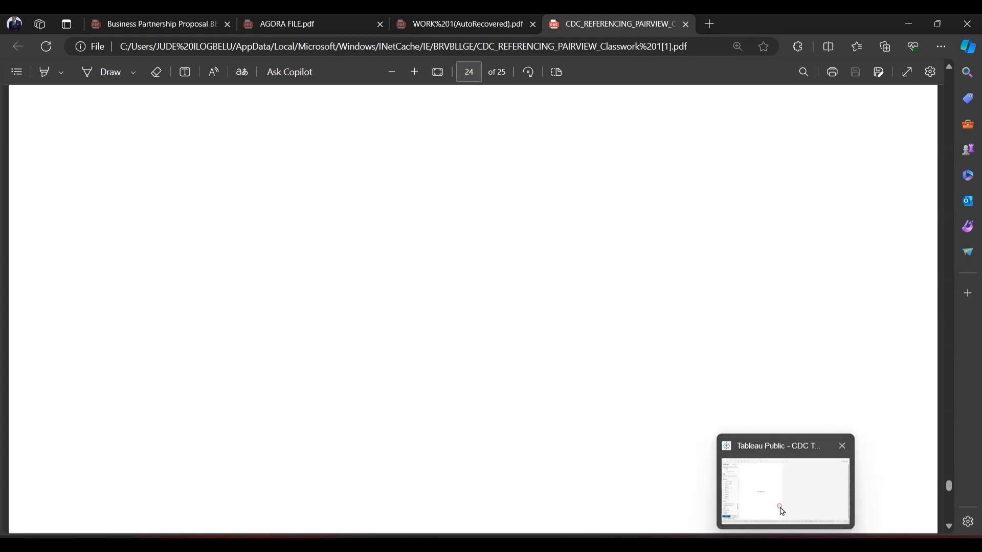
# - Switch to the Tableau Public workbook and look over the analysis commands offered for the empty dashboard
pyautogui.click(780, 509)
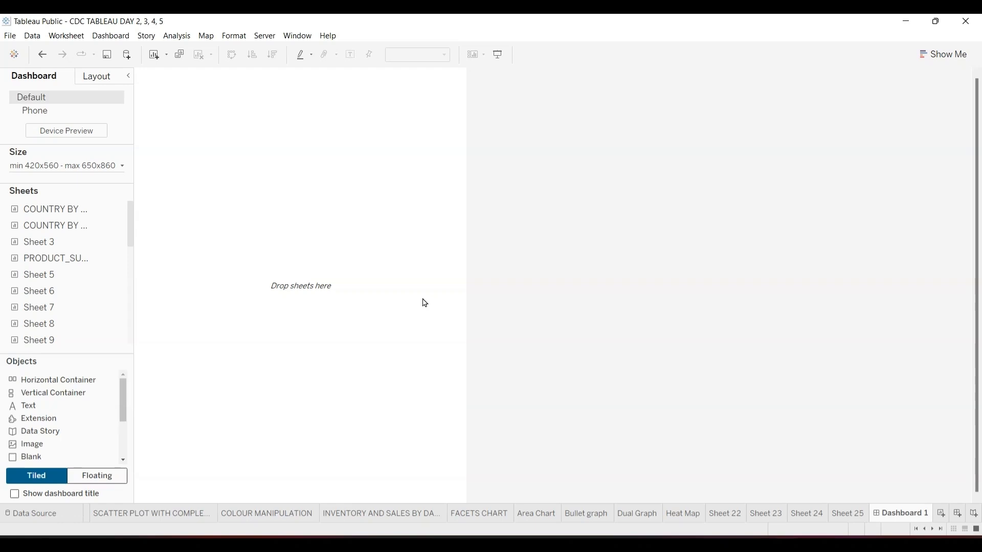
pyautogui.click(178, 35)
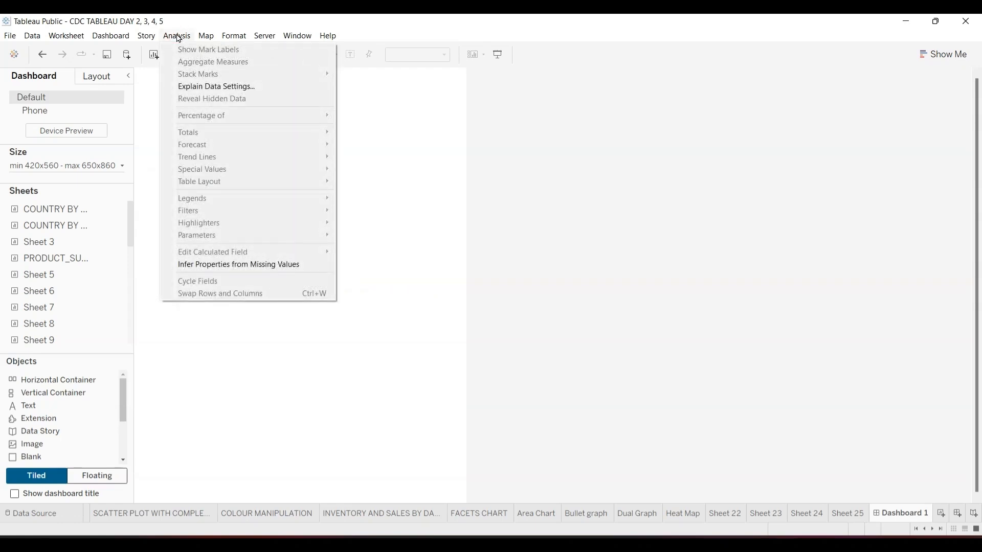
pyautogui.click(177, 36)
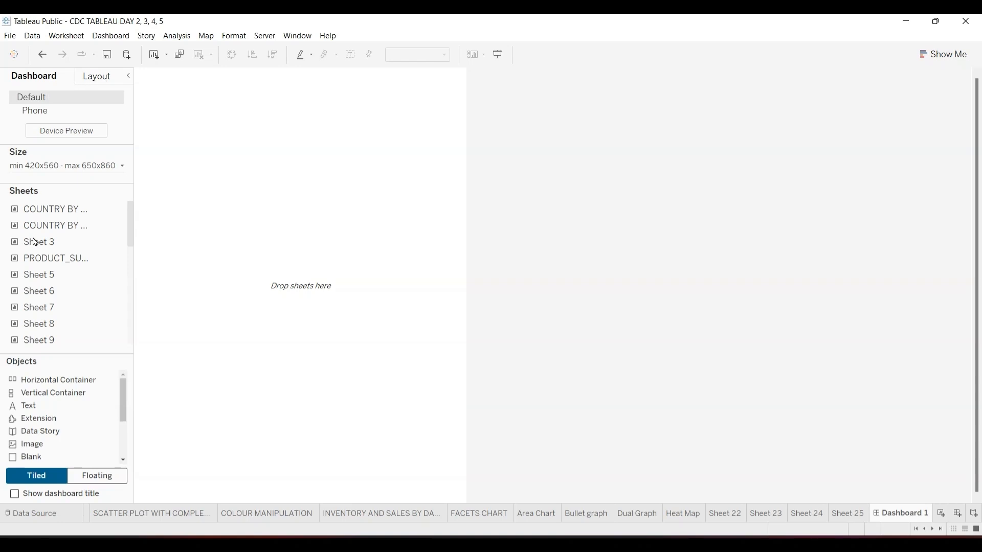
# - View the layout properties of Dashboard 1 and the options of its Phone layout
pyautogui.click(104, 78)
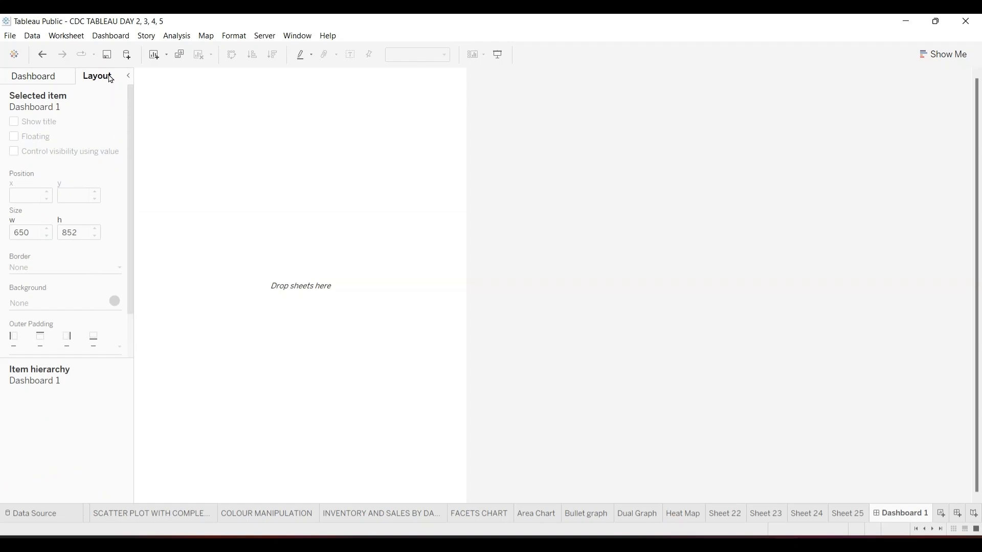
pyautogui.click(60, 76)
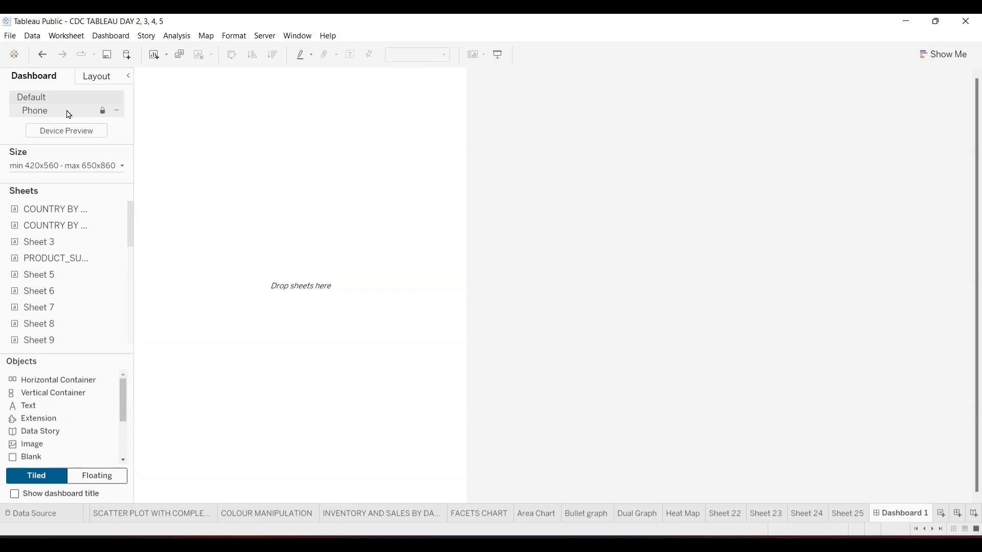
pyautogui.click(118, 112)
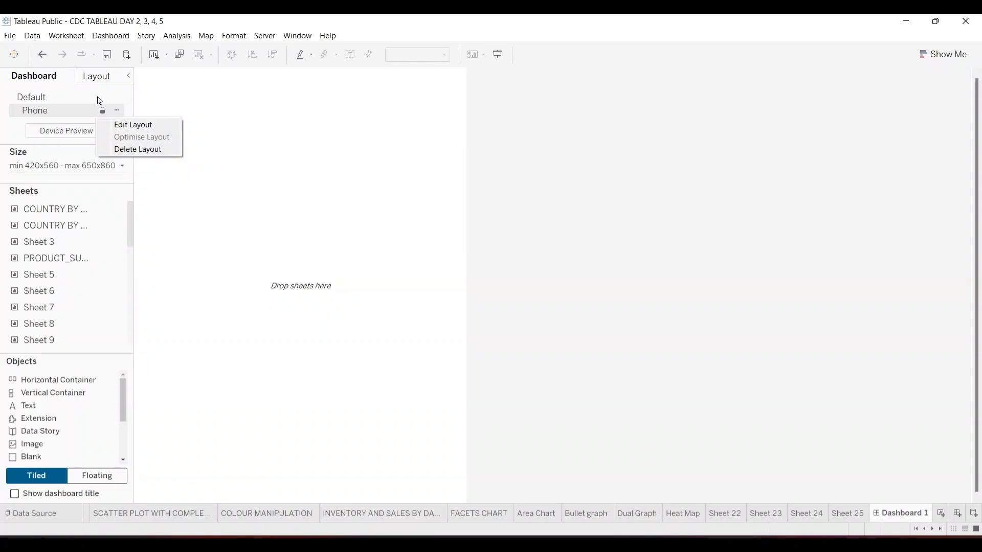
pyautogui.click(100, 98)
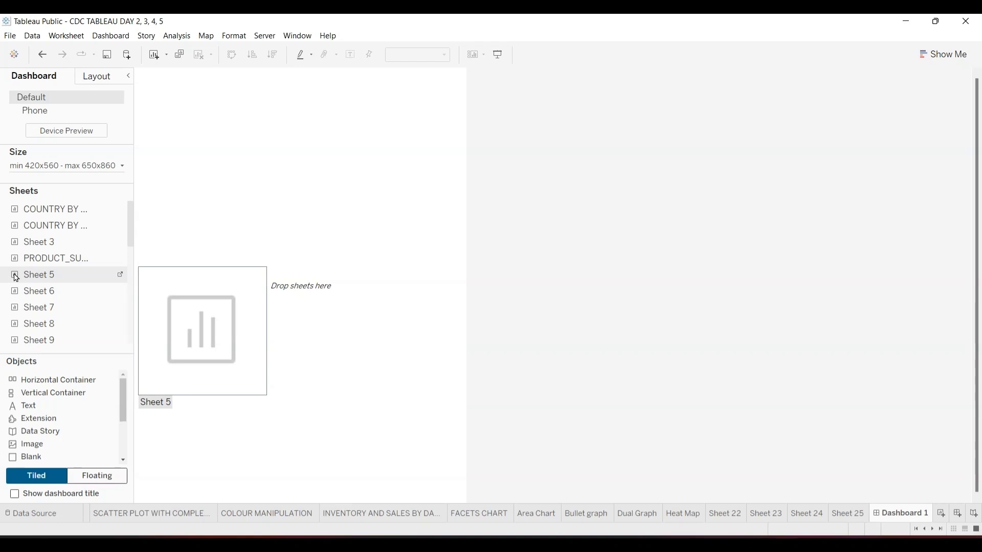
# - Open Sheet 5 from the dashboard's sheet list to view its chart, and return to Dashboard 1
pyautogui.click(121, 276)
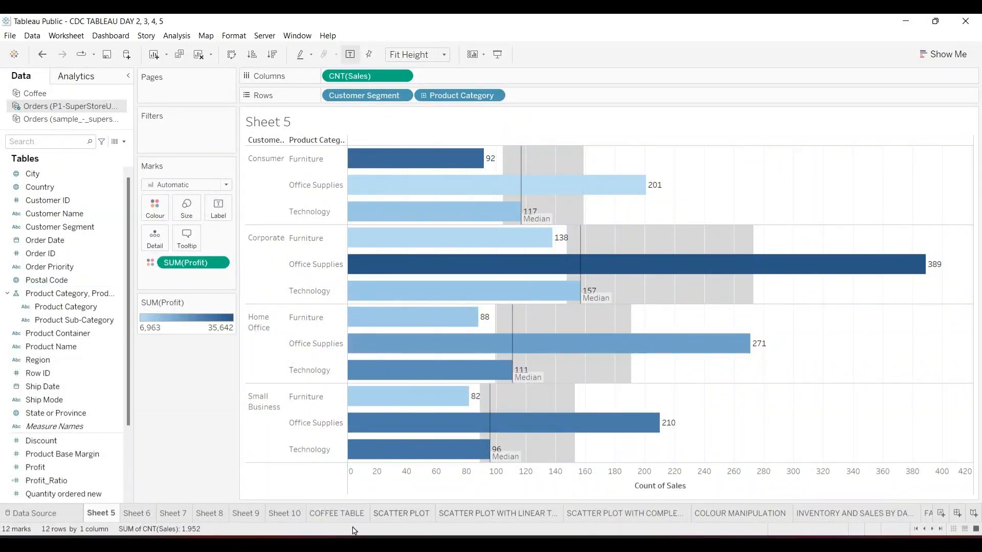
pyautogui.moveTo(101, 517)
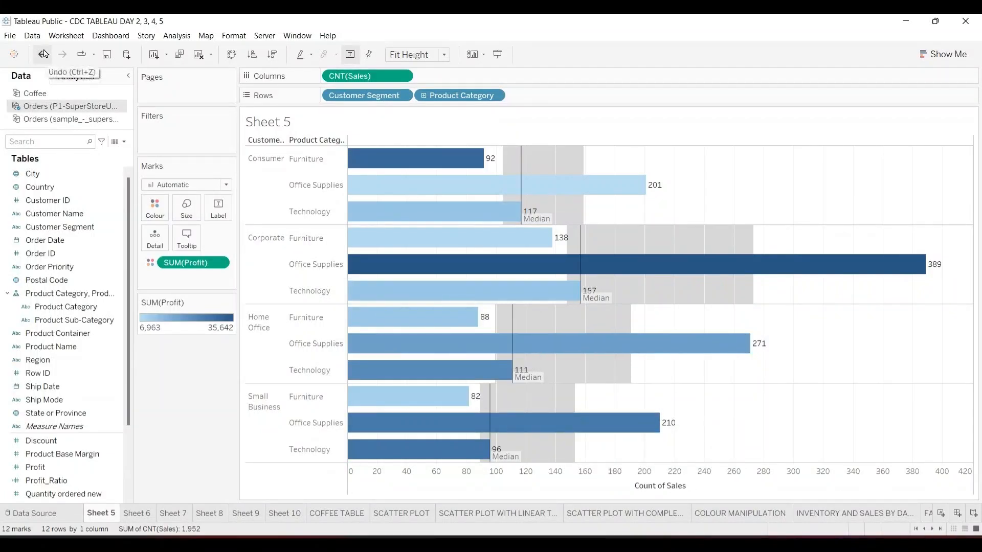
pyautogui.click(44, 54)
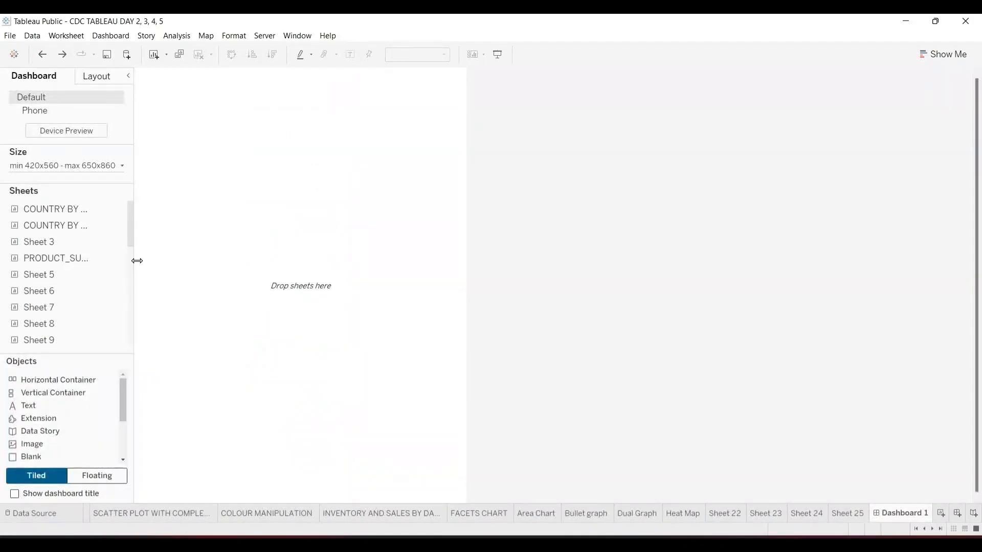
# - Look through the worksheets and layout objects available for adding to Dashboard 1
pyautogui.moveTo(127, 263)
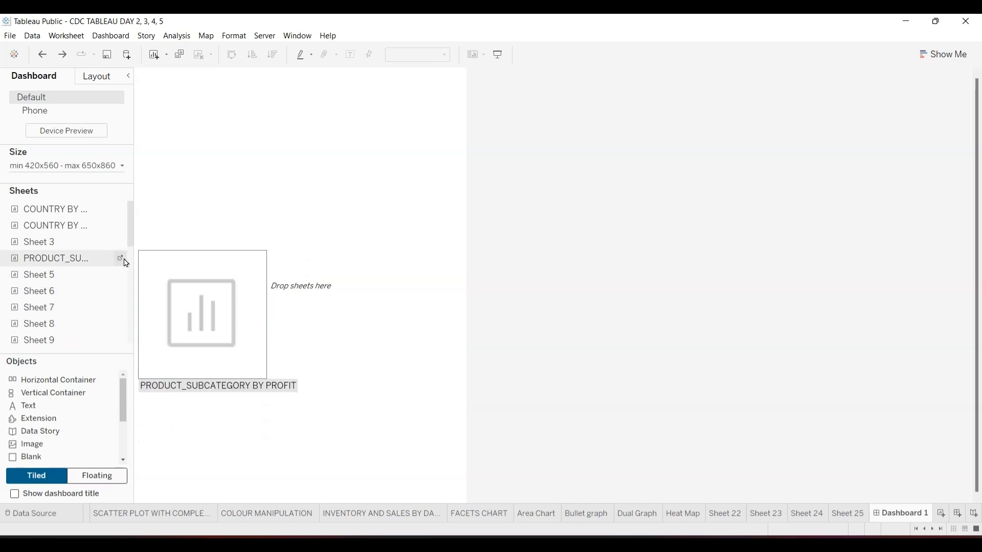
pyautogui.scroll(-2, 130, 243)
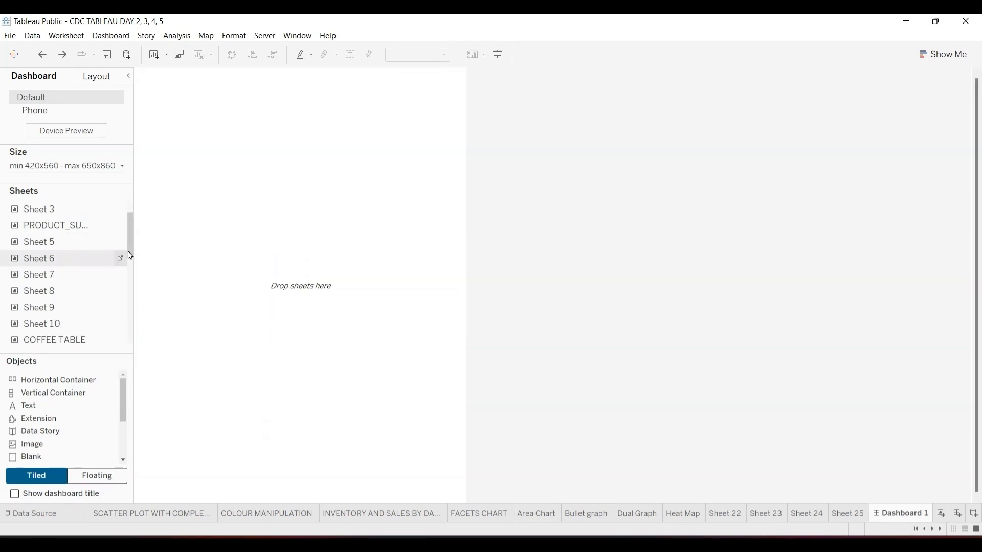
pyautogui.moveTo(130, 255); pyautogui.dragTo(132, 278)
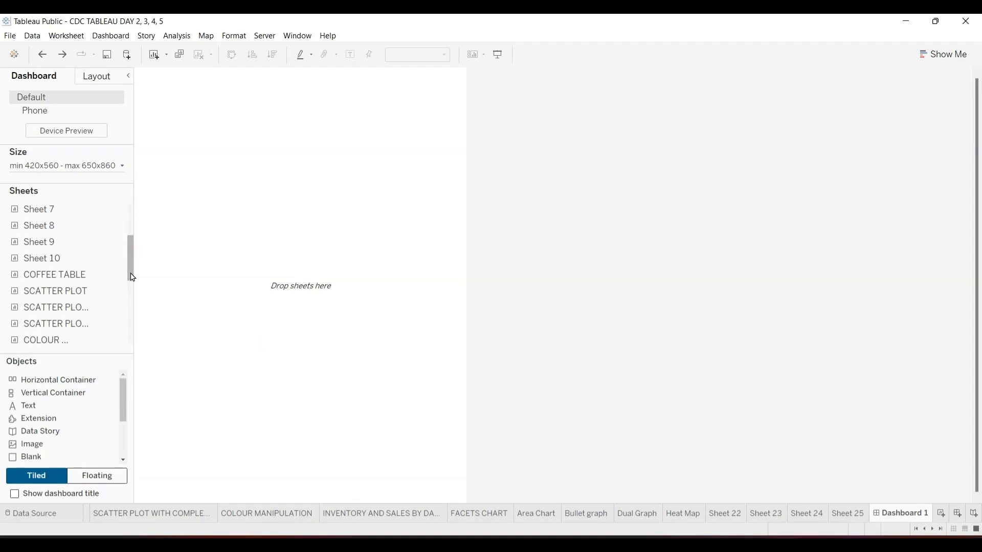
pyautogui.moveTo(78, 291)
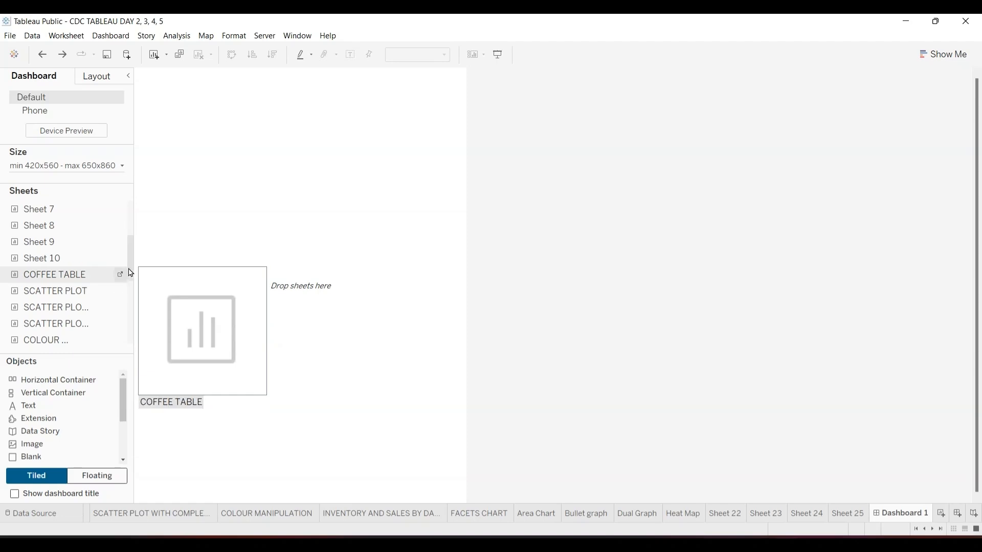
pyautogui.moveTo(131, 272); pyautogui.dragTo(133, 330)
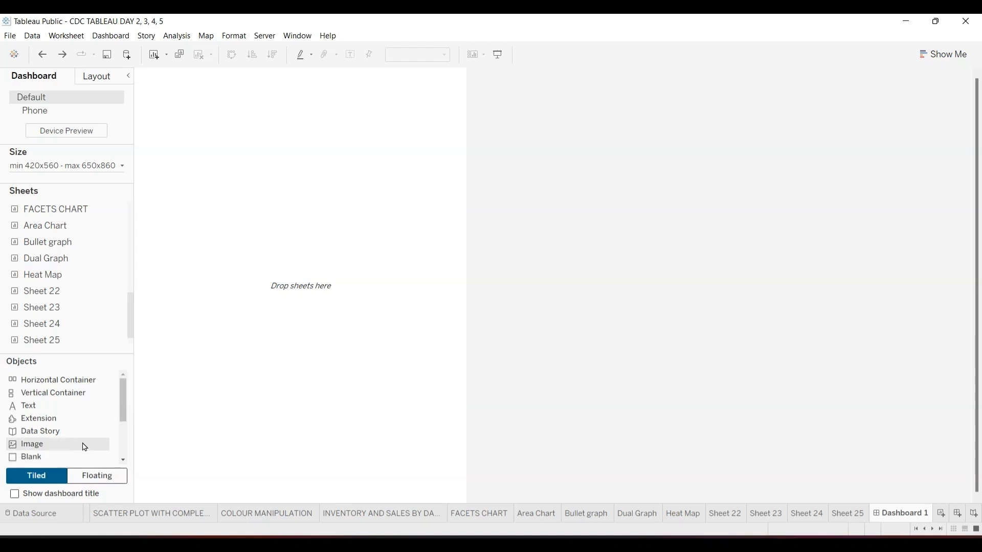
pyautogui.moveTo(122, 418); pyautogui.dragTo(125, 448)
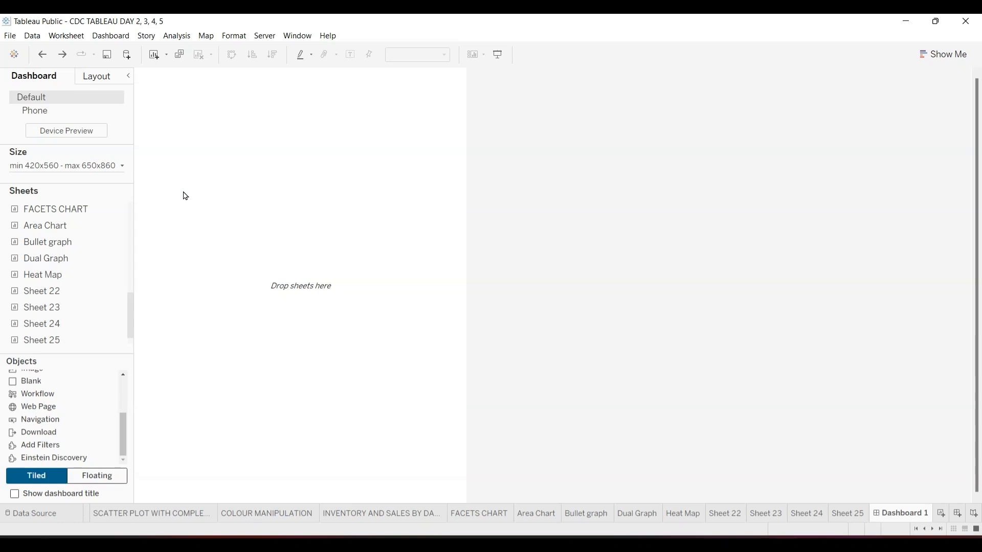
# - Review the size, border, background and padding properties in Dashboard 1's layout settings
pyautogui.click(96, 77)
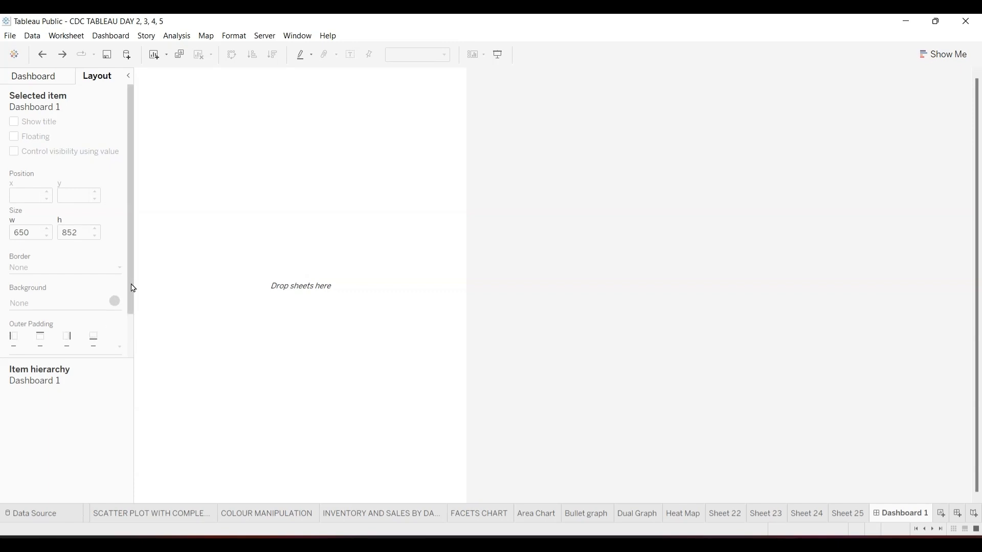
pyautogui.moveTo(130, 287); pyautogui.dragTo(125, 267)
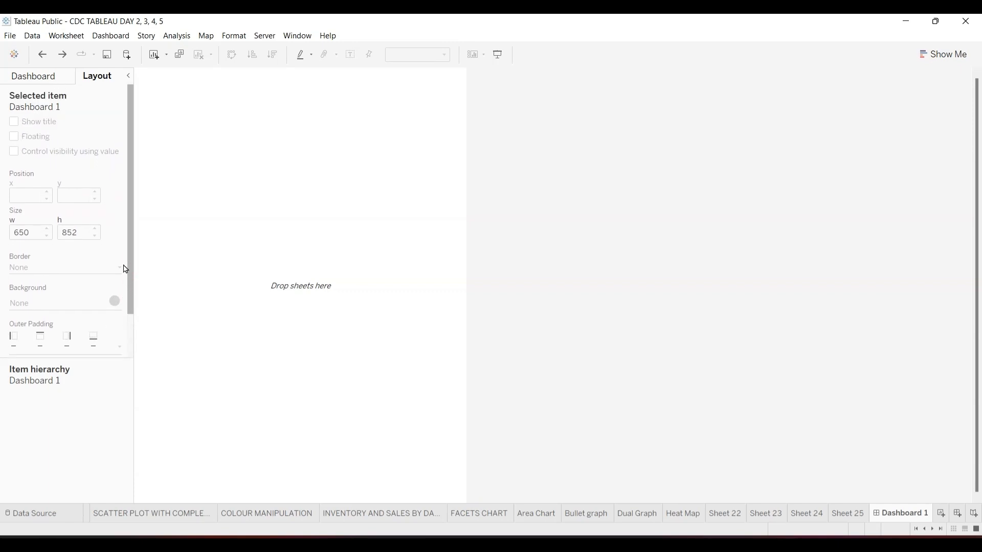
pyautogui.click(41, 78)
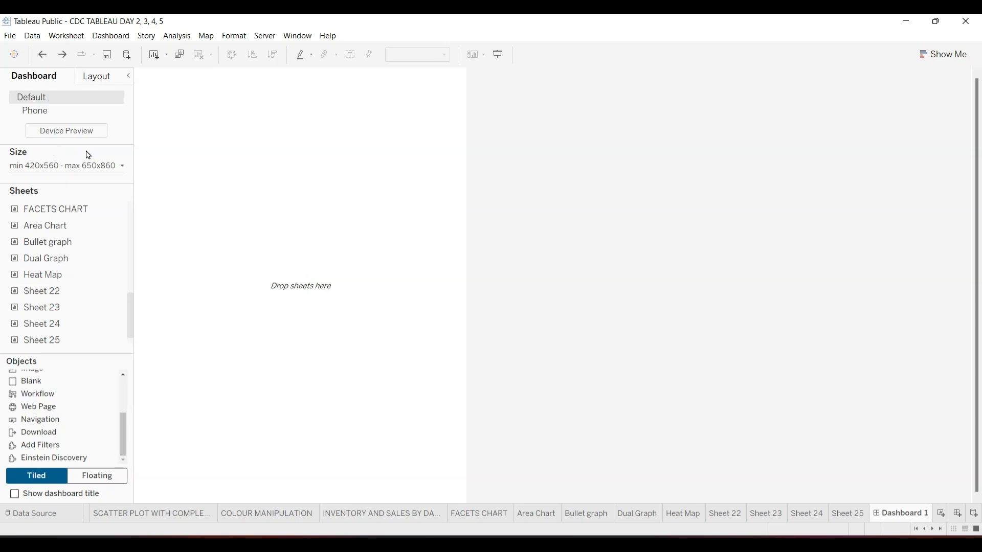
# - Set the maximum width in Dashboard 1's size range to 1450 px
pyautogui.click(122, 166)
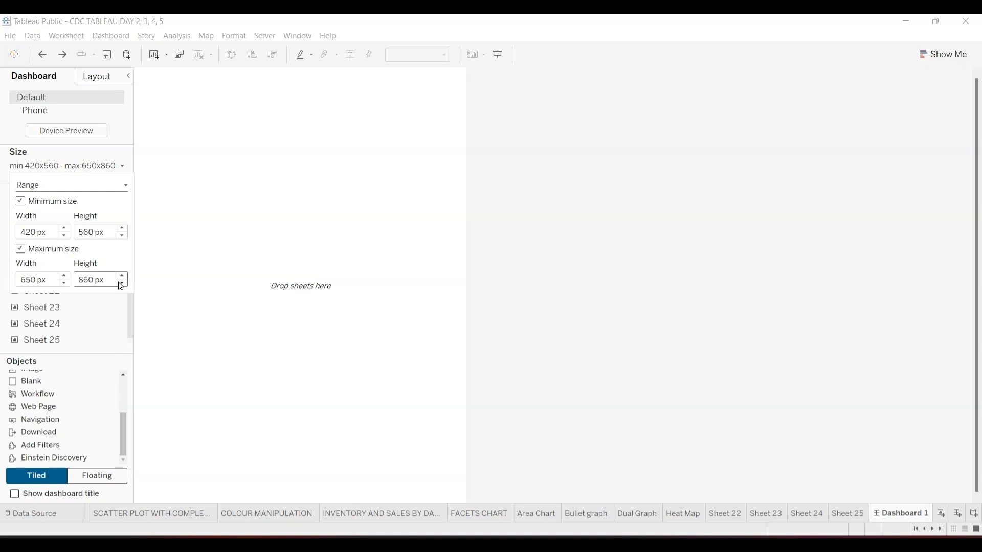
pyautogui.click(65, 276)
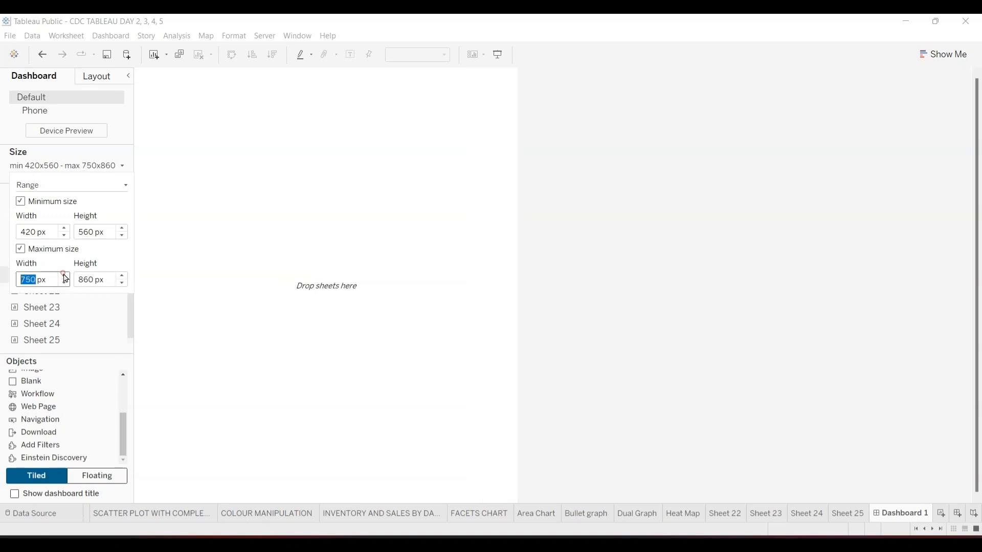
pyautogui.click(65, 276)
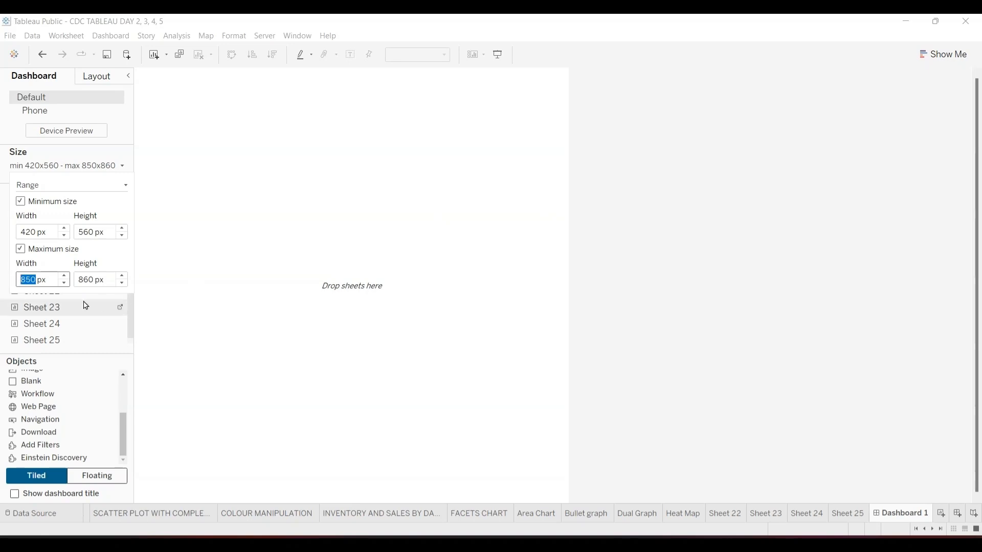
pyautogui.click(64, 284)
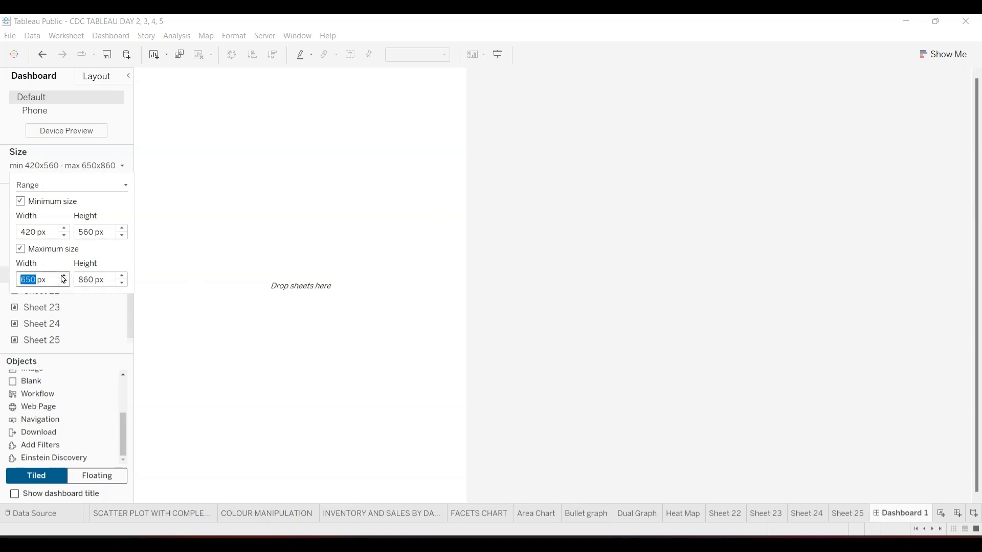
pyautogui.click(64, 277)
pyautogui.click(63, 278)
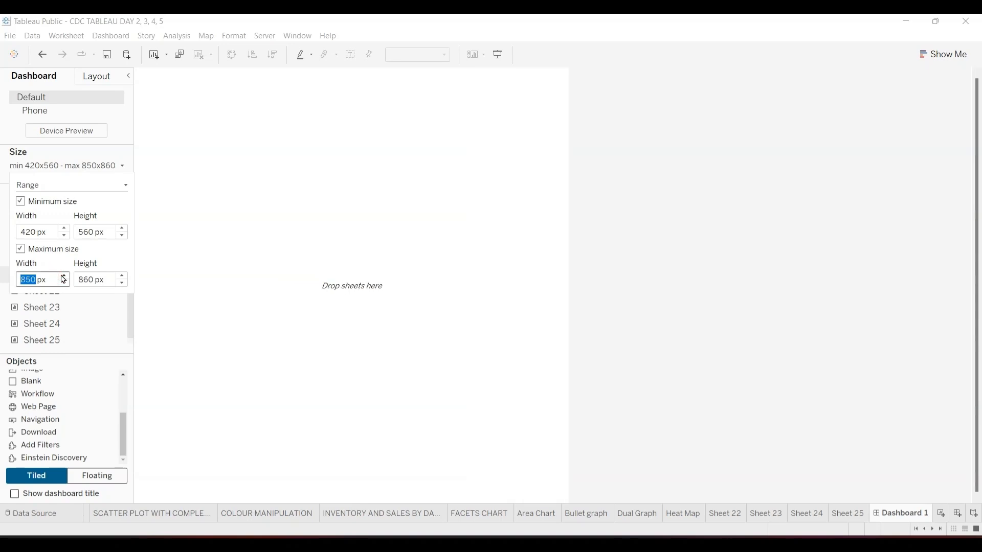
pyautogui.click(64, 278)
pyautogui.click(64, 278)
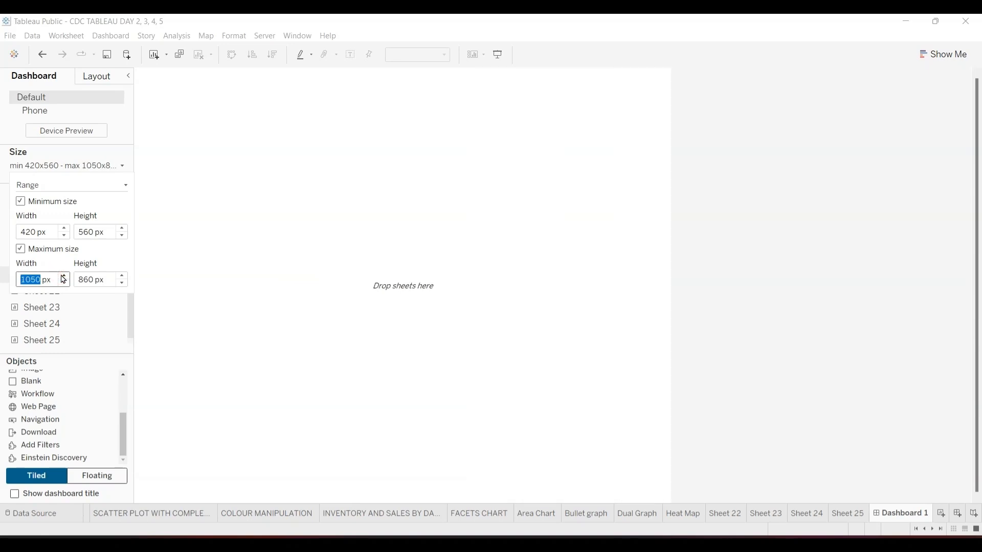
pyautogui.click(64, 278)
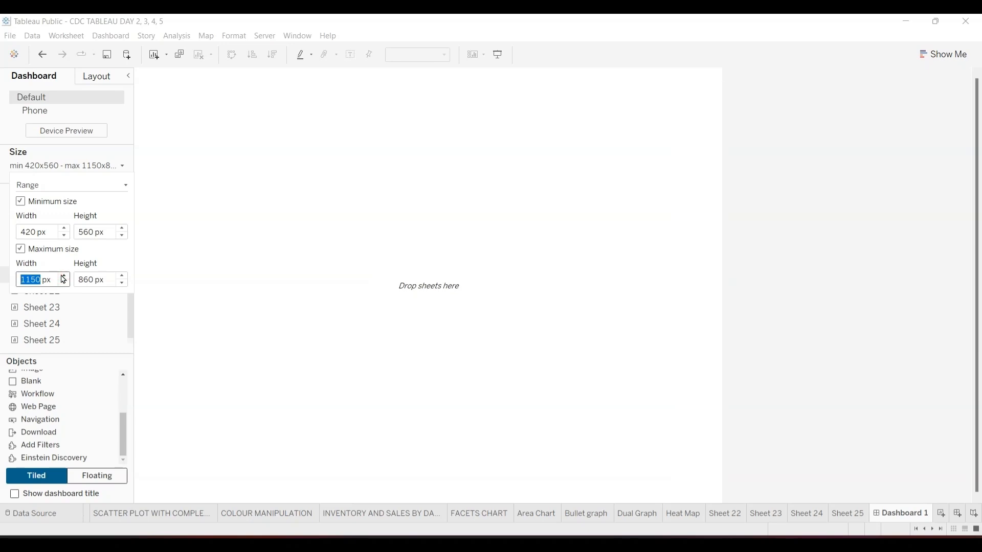
pyautogui.click(64, 277)
pyautogui.click(64, 277)
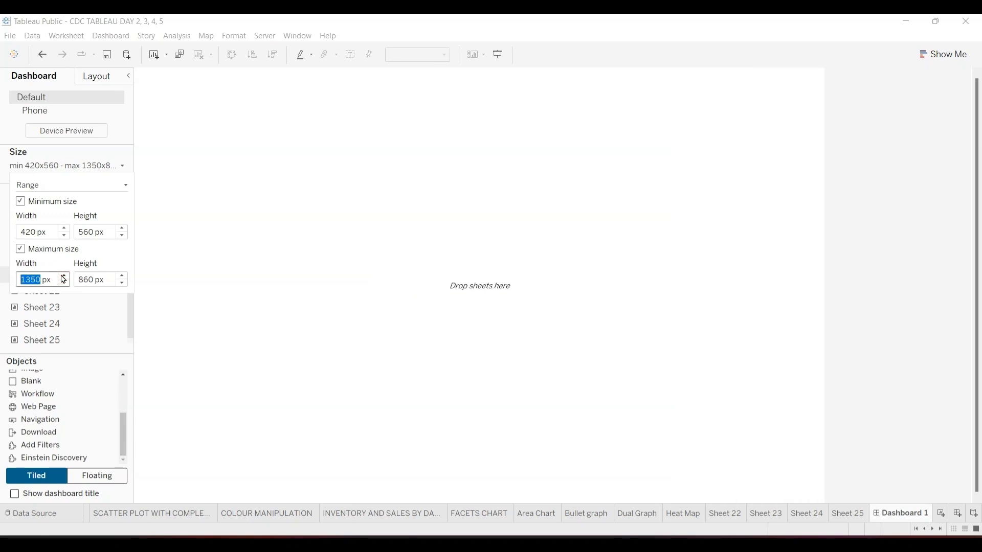
pyautogui.click(64, 277)
pyautogui.click(64, 278)
pyautogui.click(64, 278)
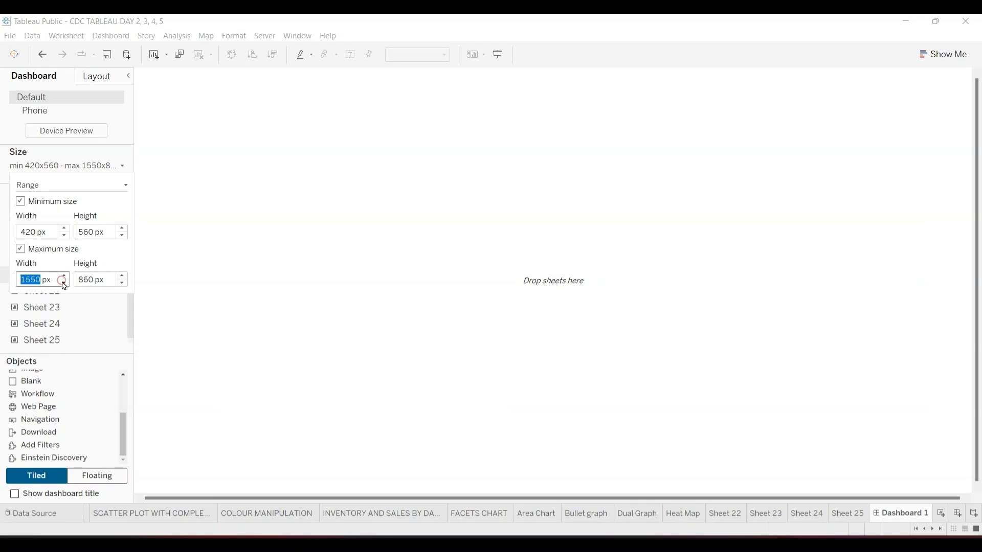
pyautogui.click(64, 285)
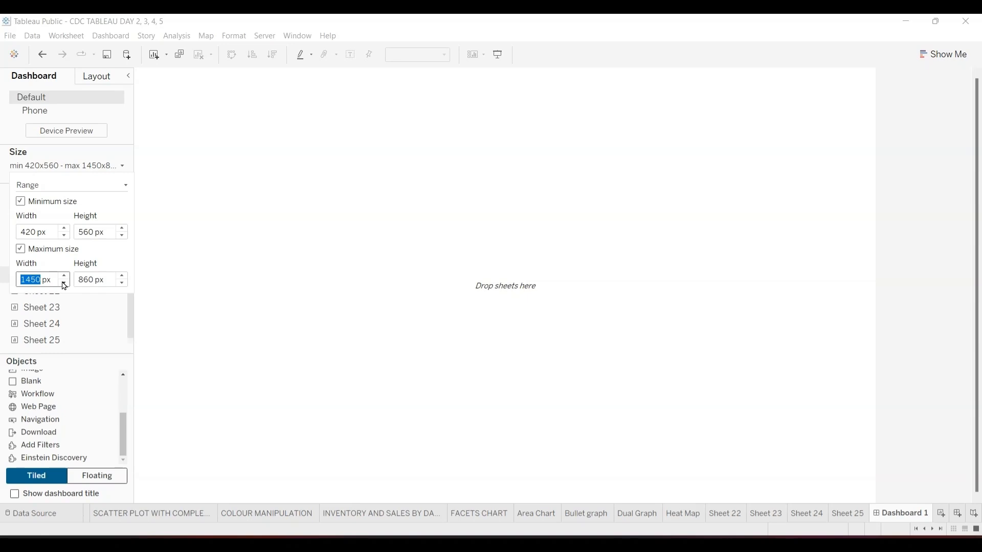
# - Try reducing the dashboard's maximum height to 560 px, restore it to 860 px and close the size settings
pyautogui.click(122, 285)
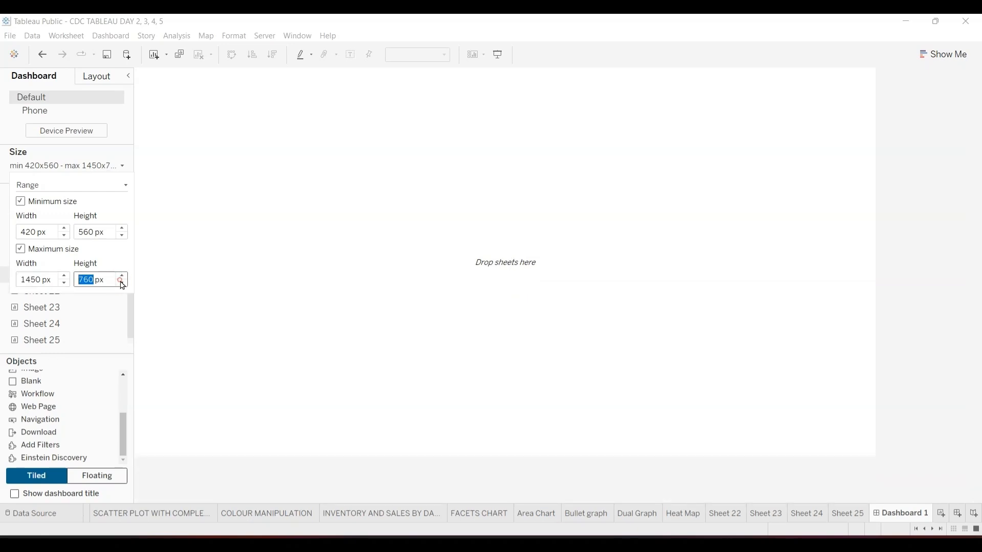
pyautogui.click(122, 284)
pyautogui.click(123, 285)
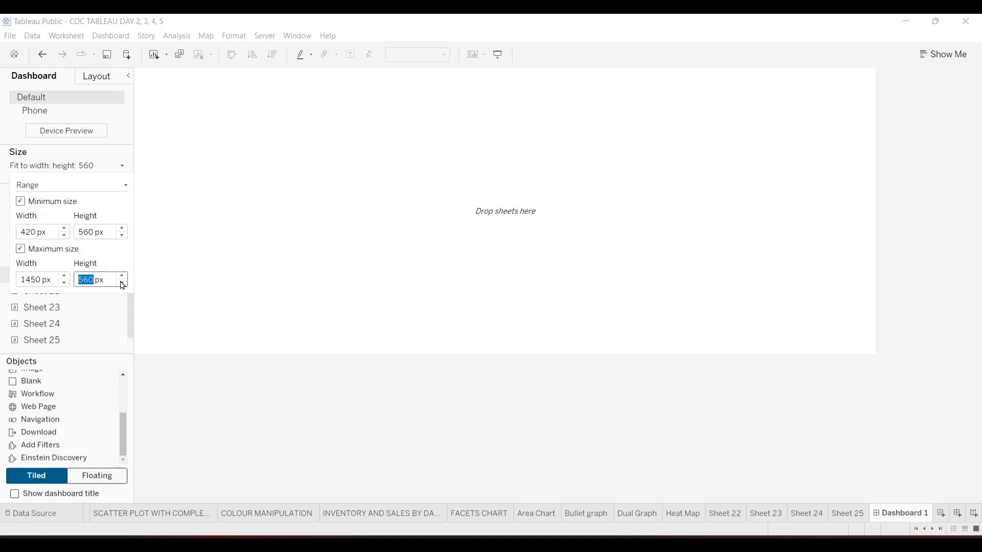
pyautogui.click(123, 277)
pyautogui.click(123, 277)
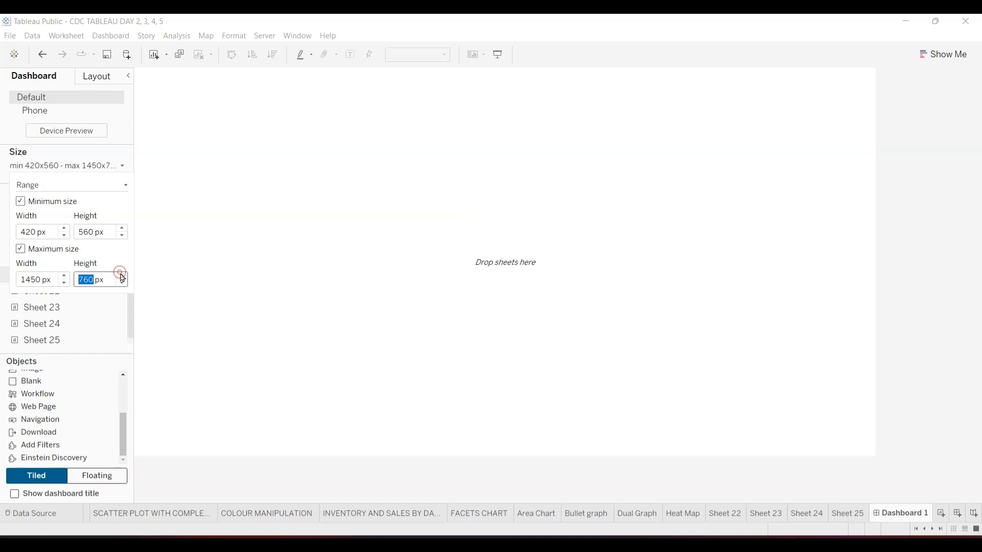
pyautogui.click(123, 277)
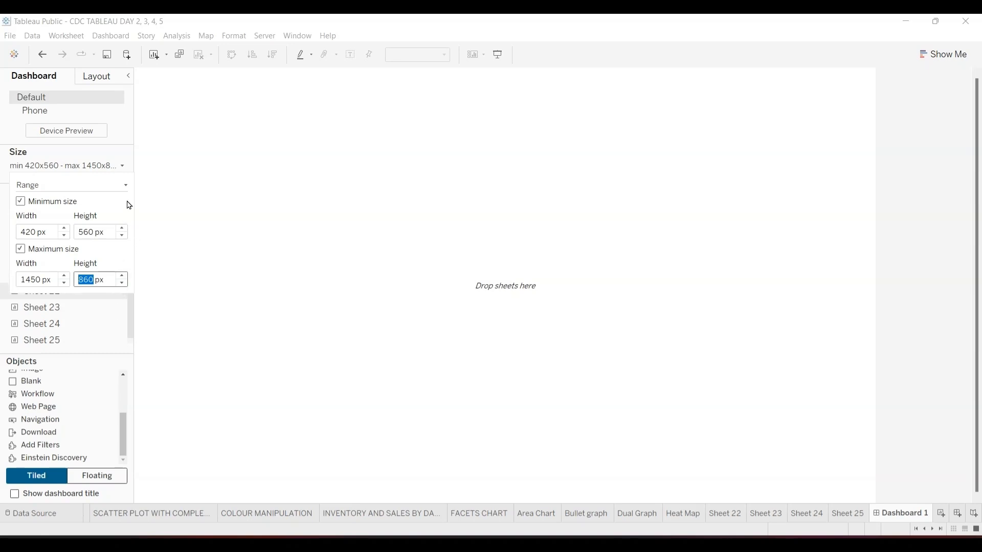
pyautogui.click(104, 305)
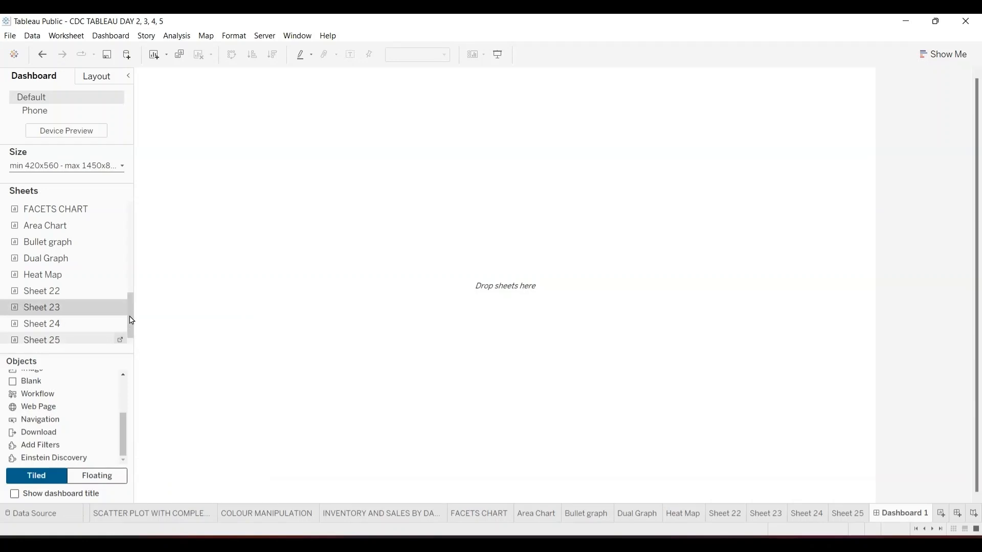
# - Place the SCATTER PLOT WITH COMPLEX FUNCTIONS sheet as a floating chart near the dashboard's upper-left corner
pyautogui.moveTo(131, 321); pyautogui.dragTo(130, 300)
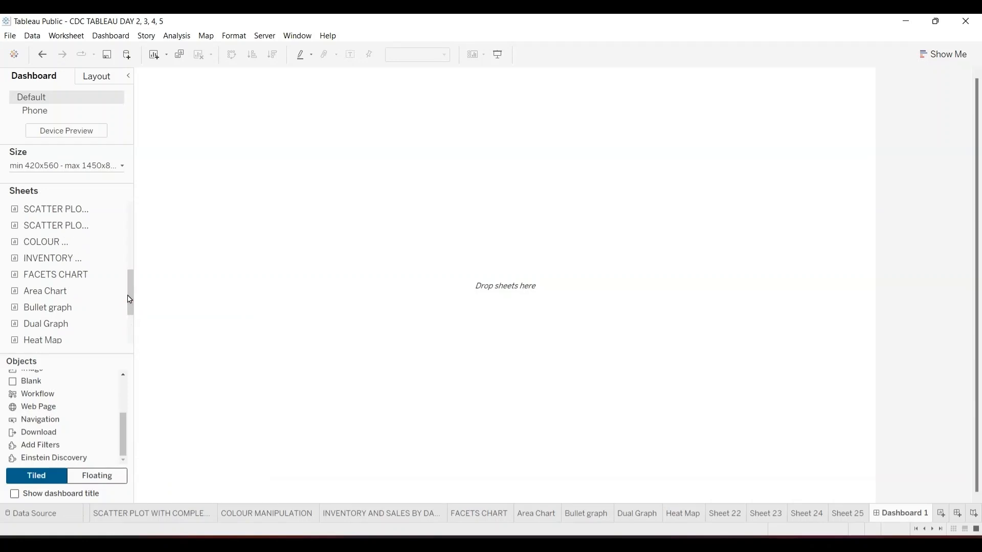
pyautogui.click(97, 476)
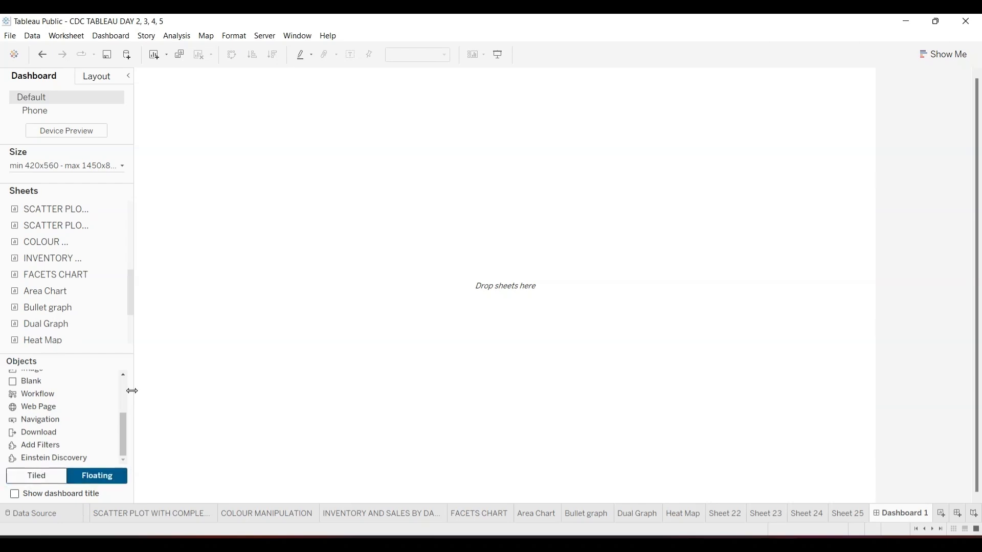
pyautogui.moveTo(119, 226)
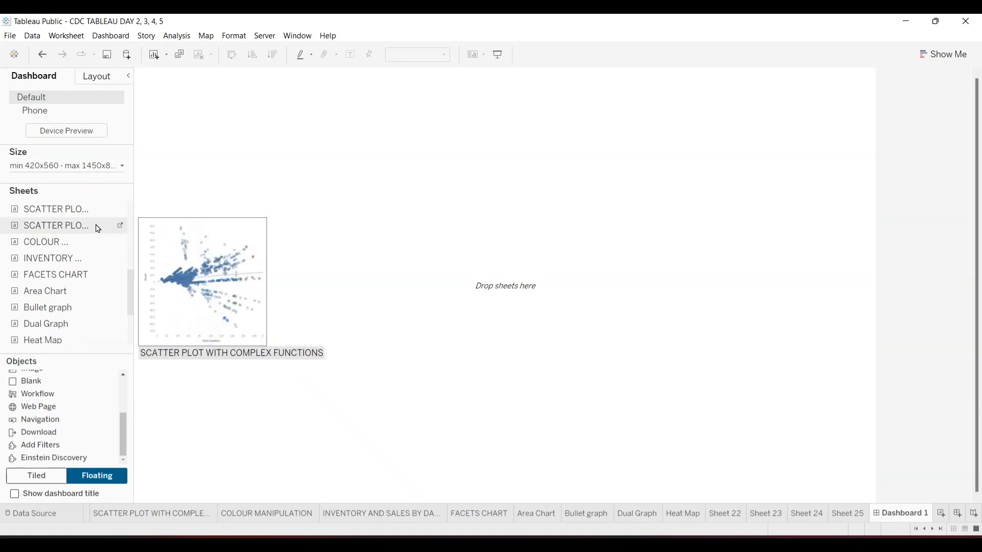
pyautogui.moveTo(99, 229); pyautogui.dragTo(152, 85)
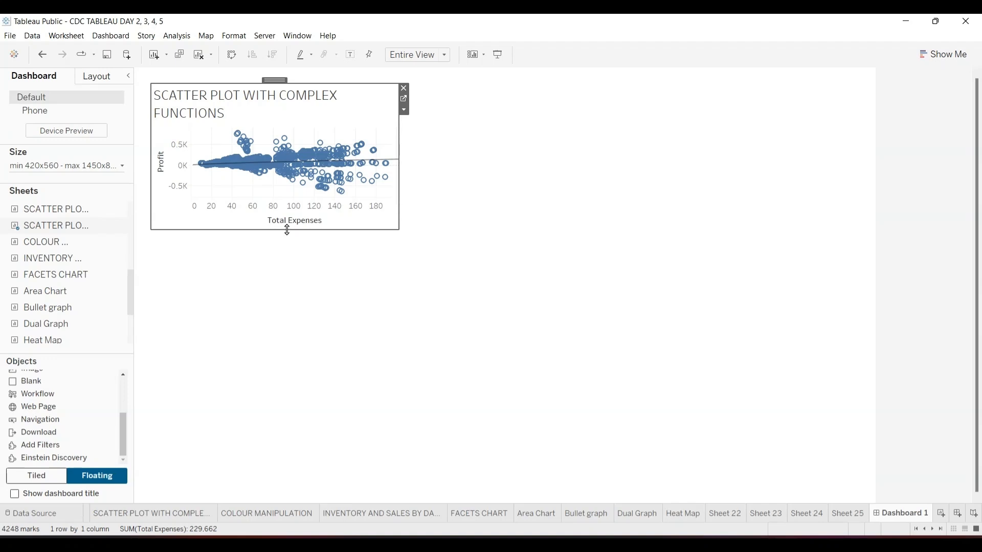
# - Increase the floating scatter plot's height and shift it closer to the dashboard's left edge, then check values of its data points
pyautogui.moveTo(287, 230); pyautogui.dragTo(288, 281)
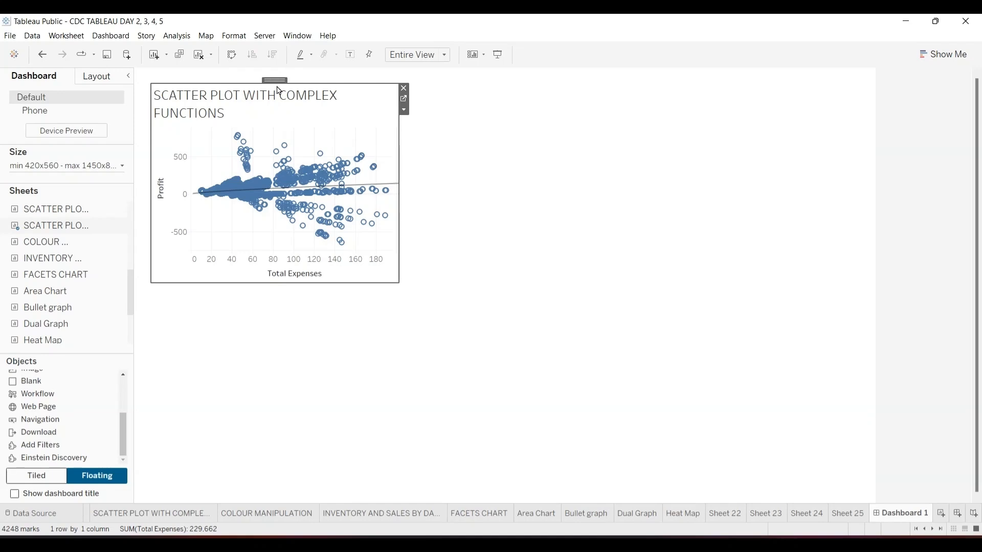
pyautogui.moveTo(278, 79)
pyautogui.mouseDown()
pyautogui.moveTo(278, 95)
pyautogui.moveTo(267, 84)
pyautogui.mouseUp()
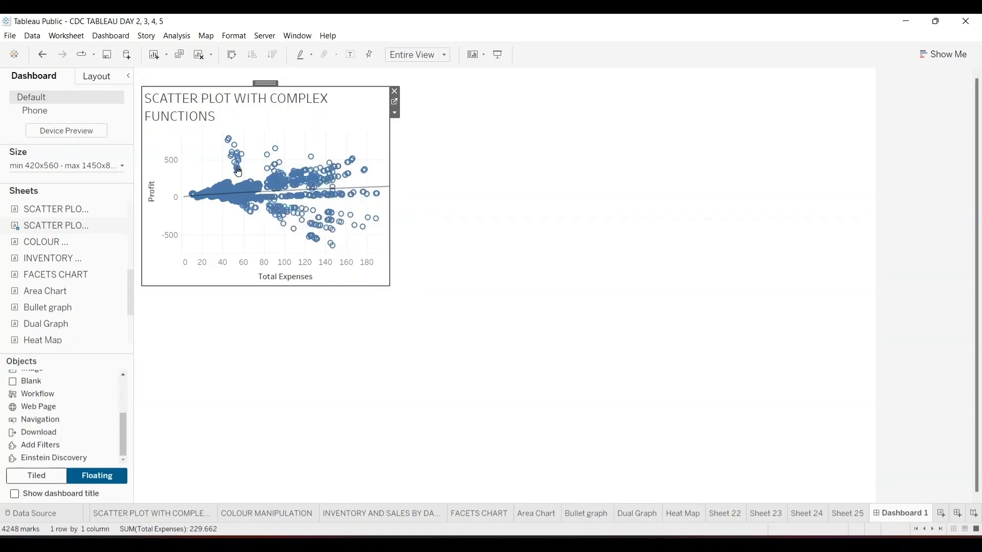
pyautogui.moveTo(310, 160)
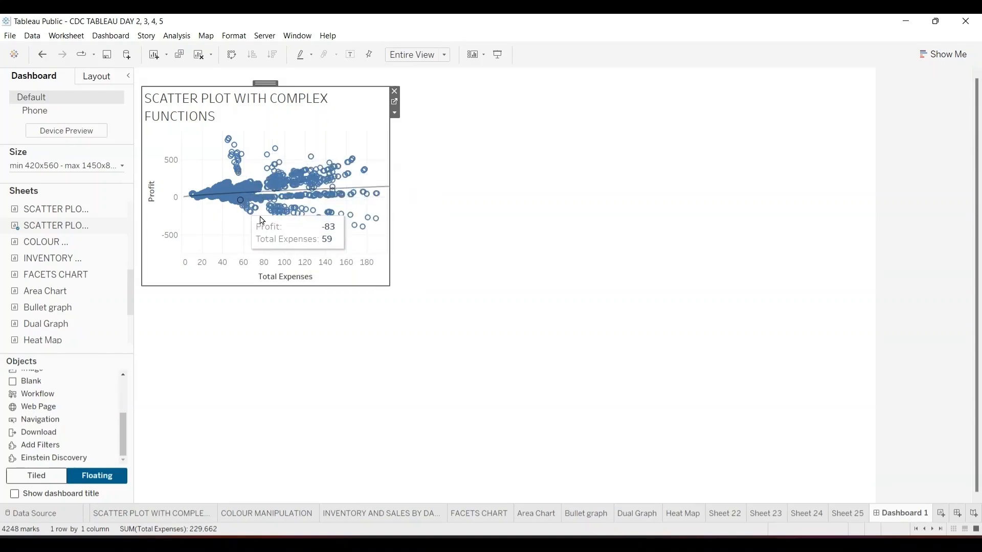
pyautogui.moveTo(294, 175)
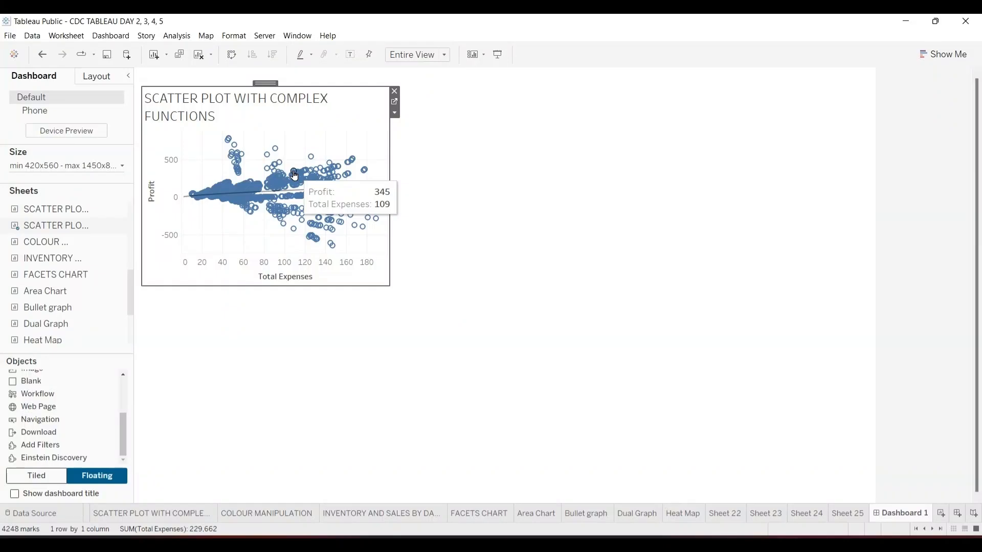
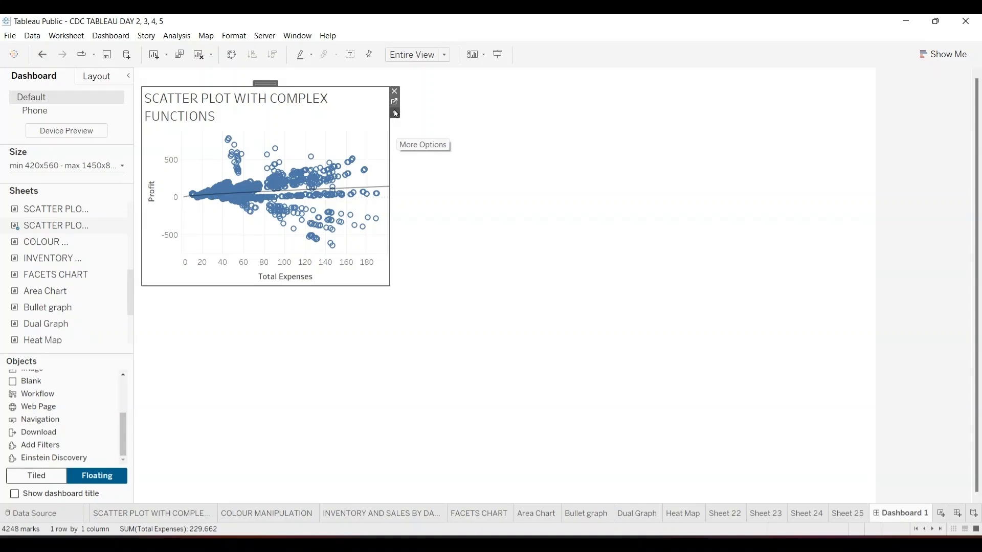
# - Review the scatter plot's dashboard options, including fit, accessibility, filters, show/hide button and floating order
pyautogui.click(396, 114)
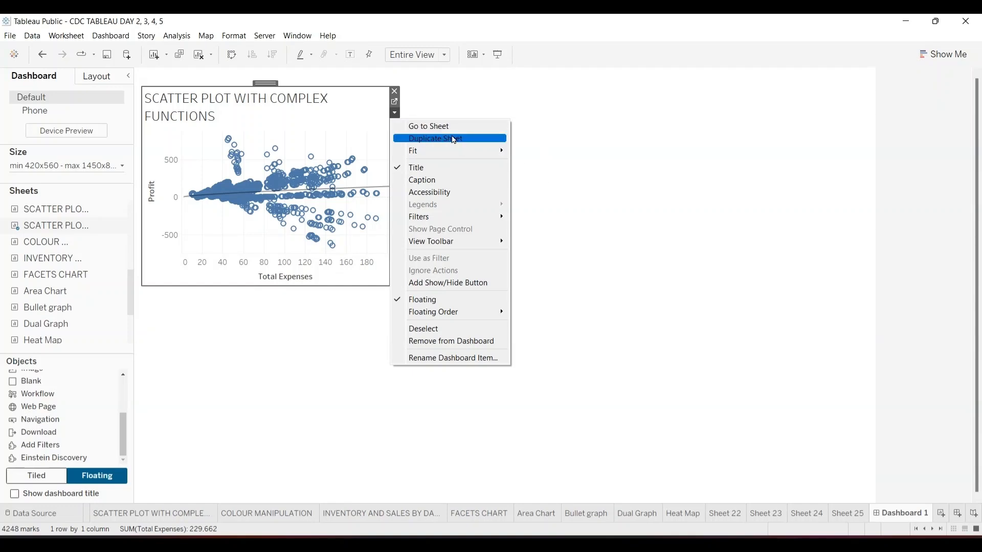
pyautogui.moveTo(503, 153)
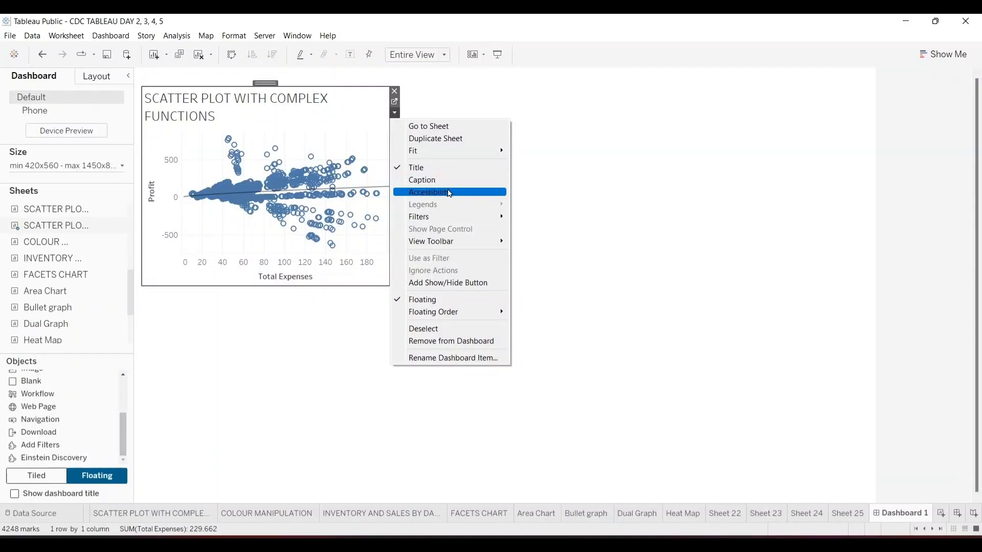
pyautogui.moveTo(441, 220)
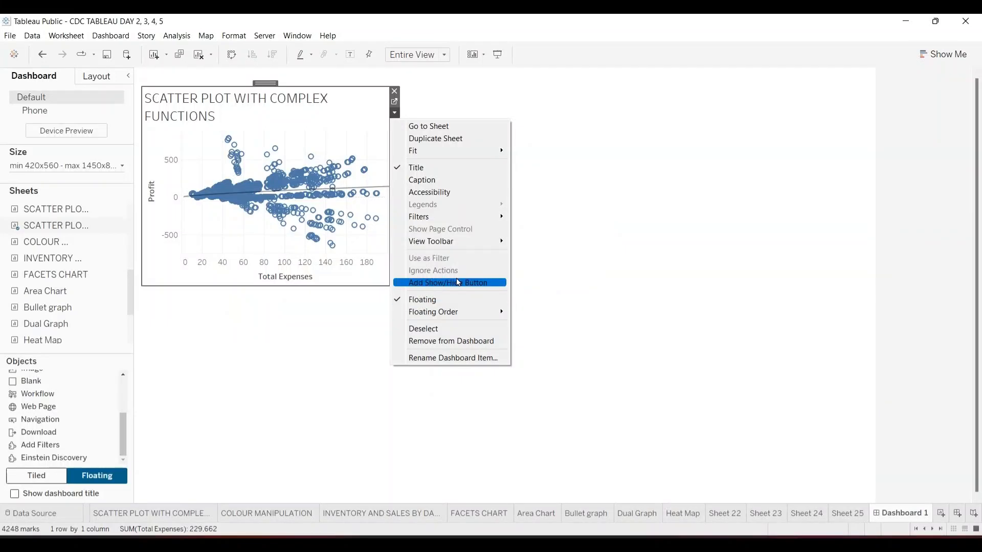
pyautogui.moveTo(485, 318)
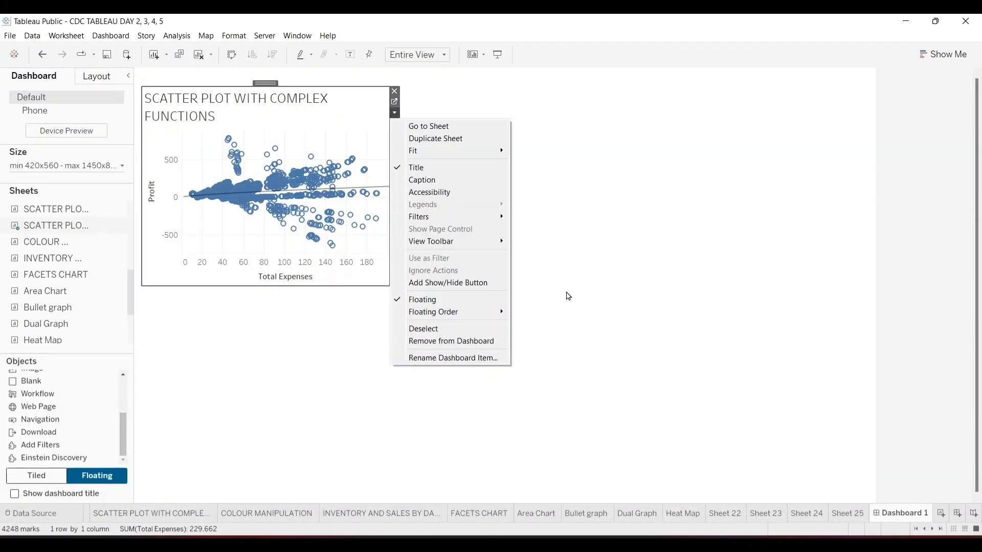
pyautogui.click(552, 252)
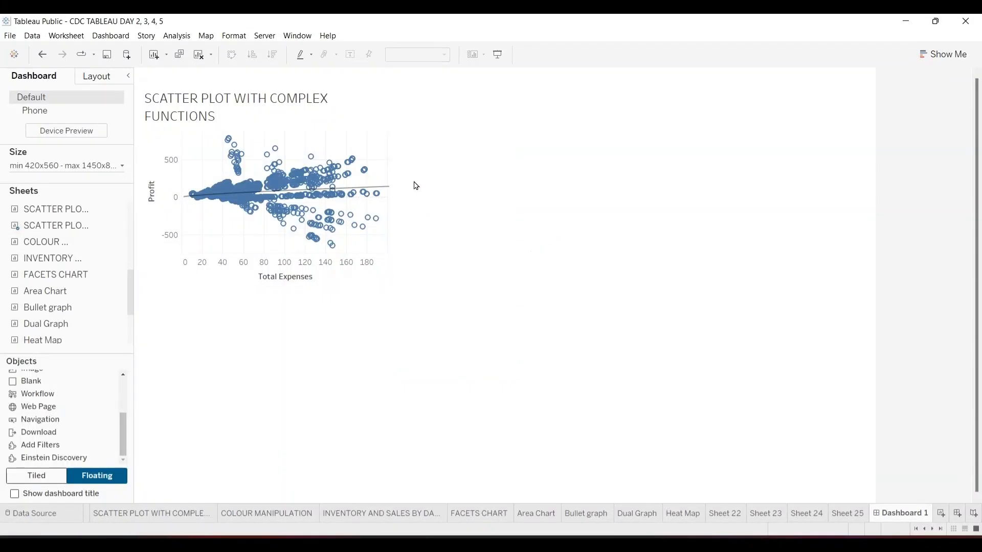
# - Inspect the border formatting options for the scatter plot and return to the dashboard's sheet list
pyautogui.click(358, 93)
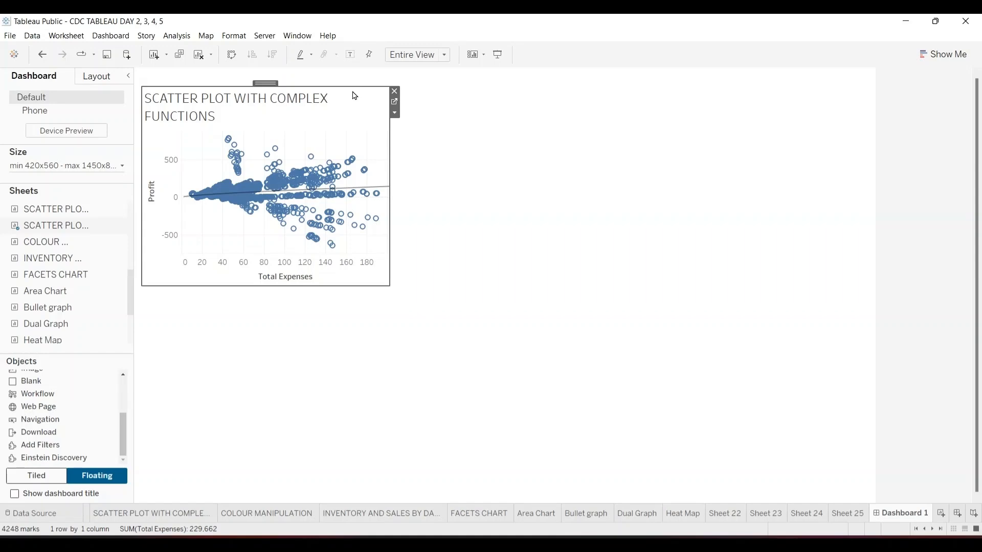
pyautogui.click(235, 36)
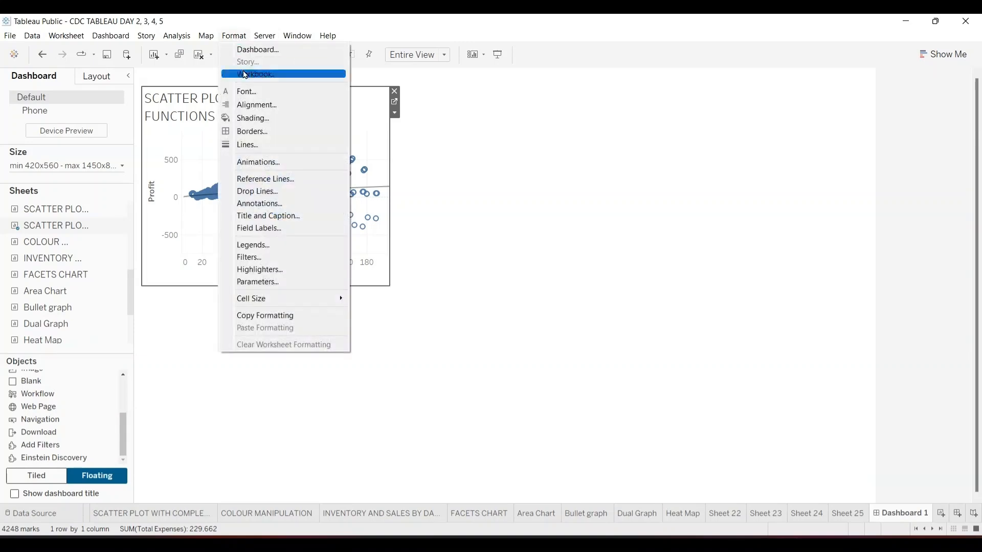
pyautogui.click(256, 135)
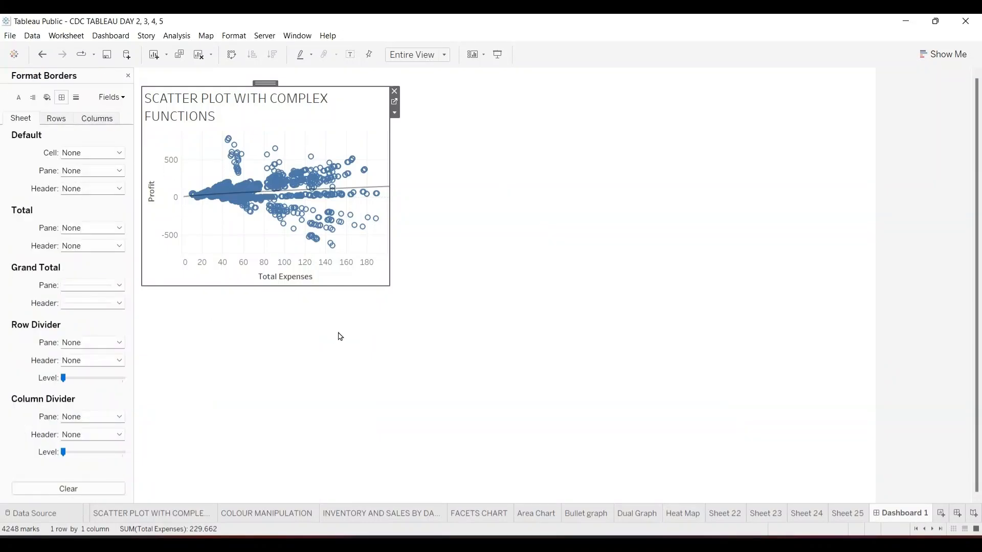
pyautogui.click(339, 333)
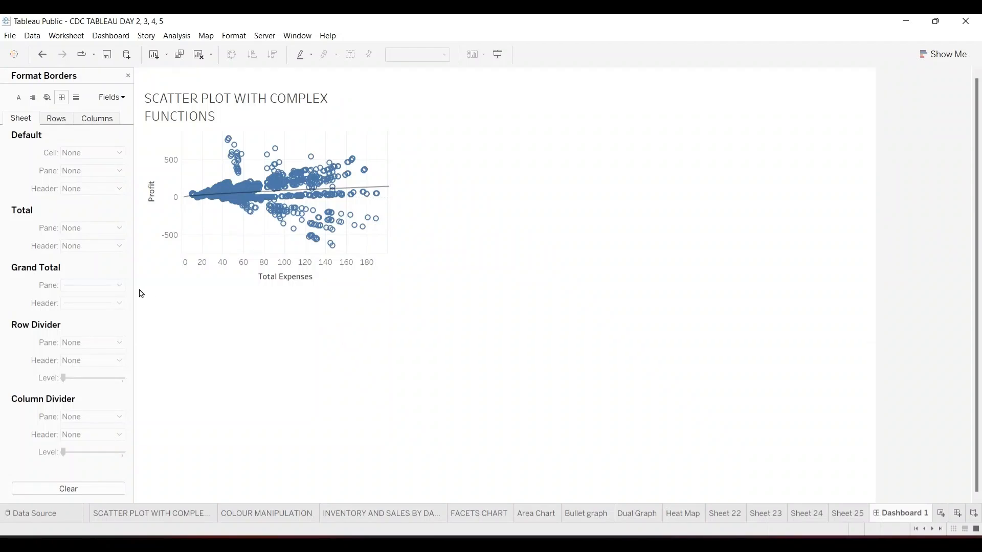
pyautogui.click(129, 76)
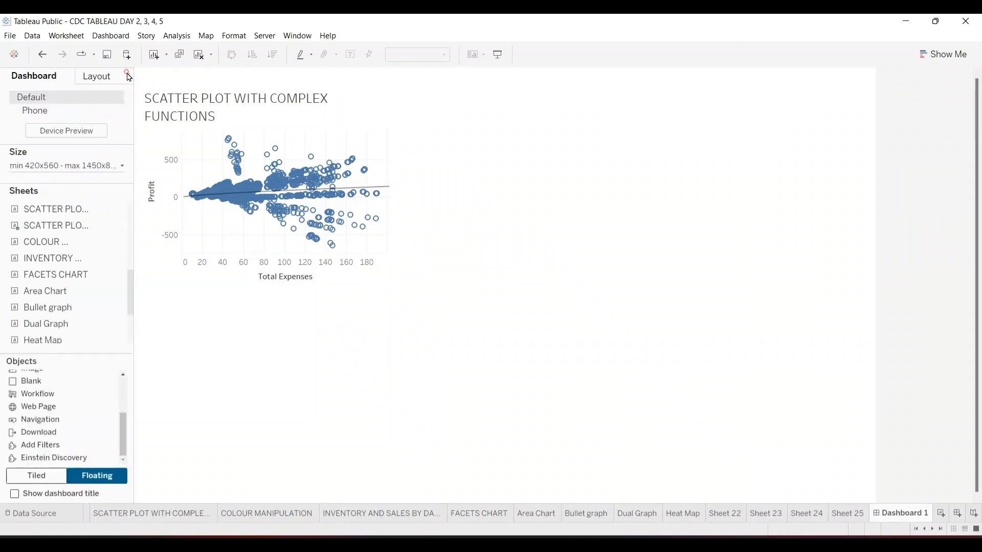
pyautogui.click(129, 77)
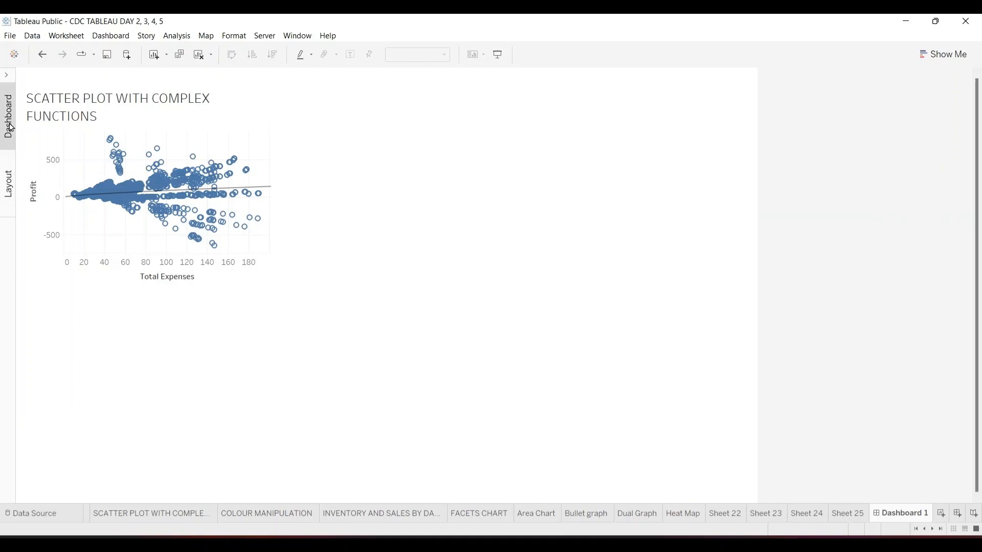
pyautogui.click(8, 77)
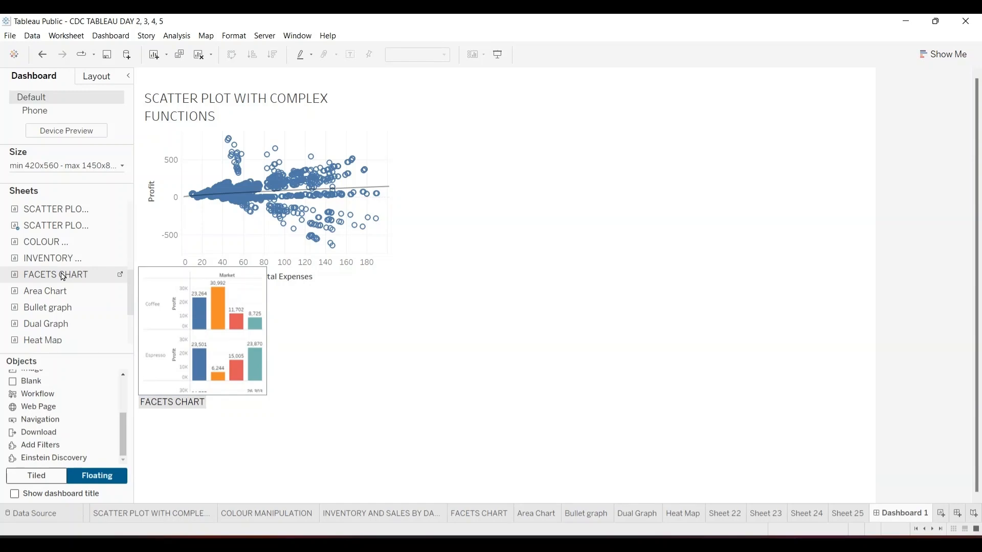
# - Place the FACETS CHART sheet as a tall floating chart near the dashboard's upper-right corner and move its Market legend below it
pyautogui.moveTo(63, 276); pyautogui.dragTo(607, 76)
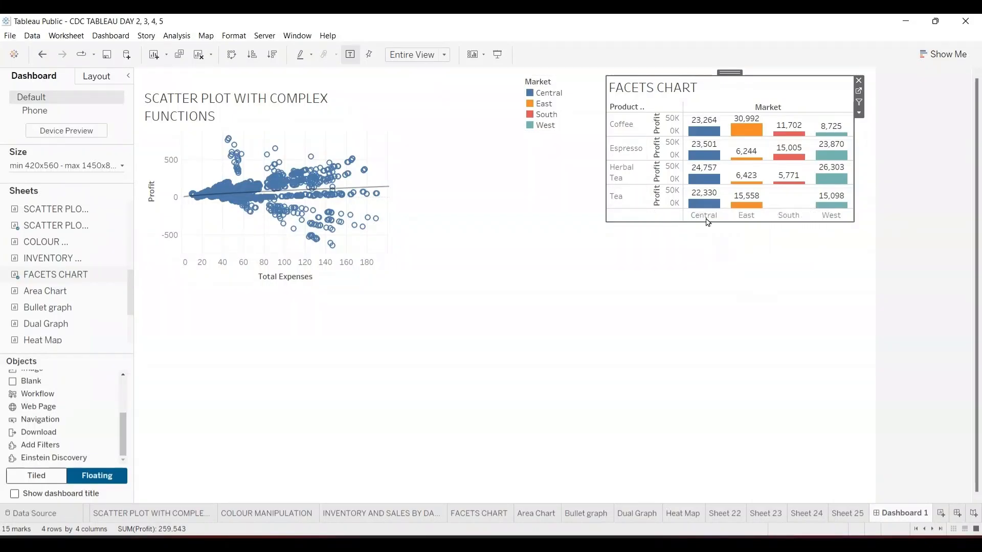
pyautogui.moveTo(744, 221); pyautogui.dragTo(768, 402)
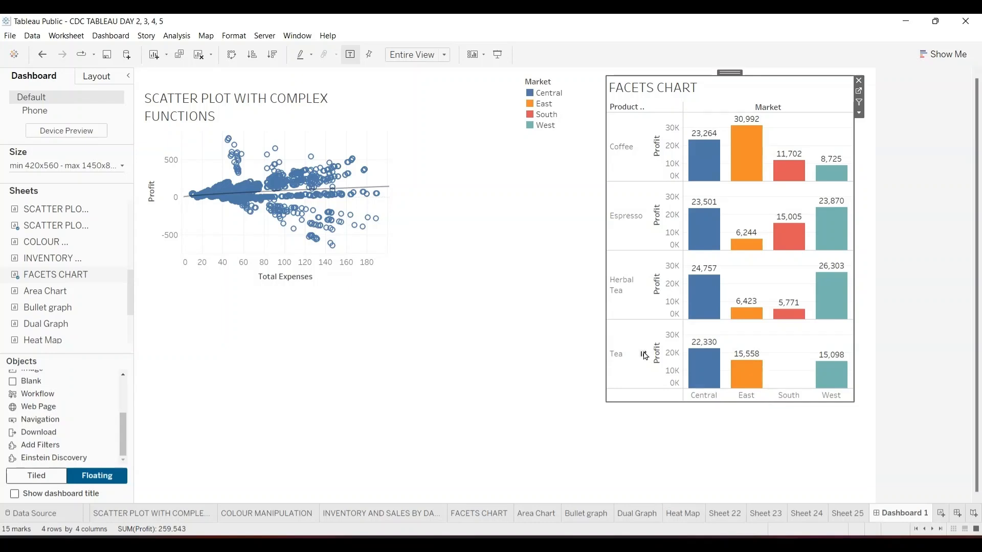
pyautogui.click(548, 81)
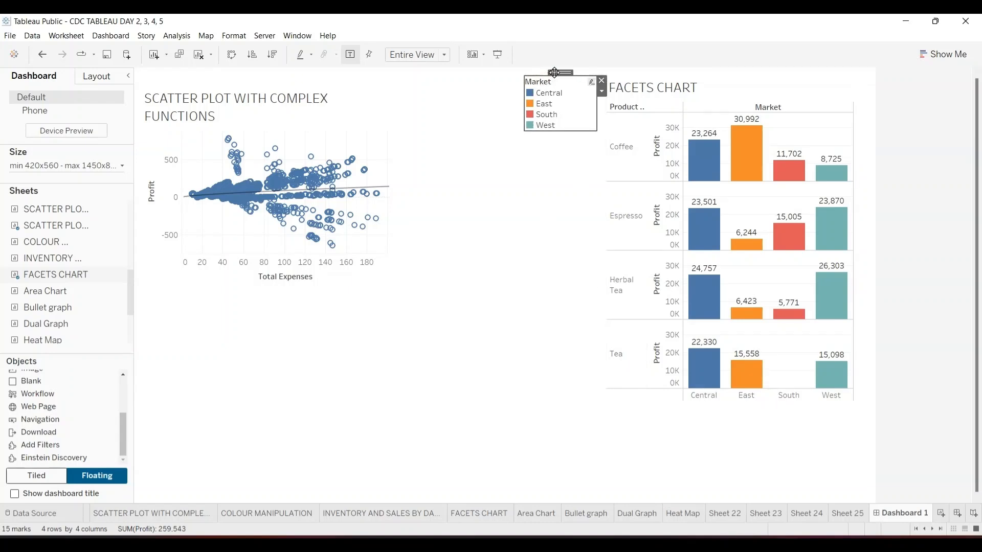
pyautogui.moveTo(555, 72); pyautogui.dragTo(821, 412)
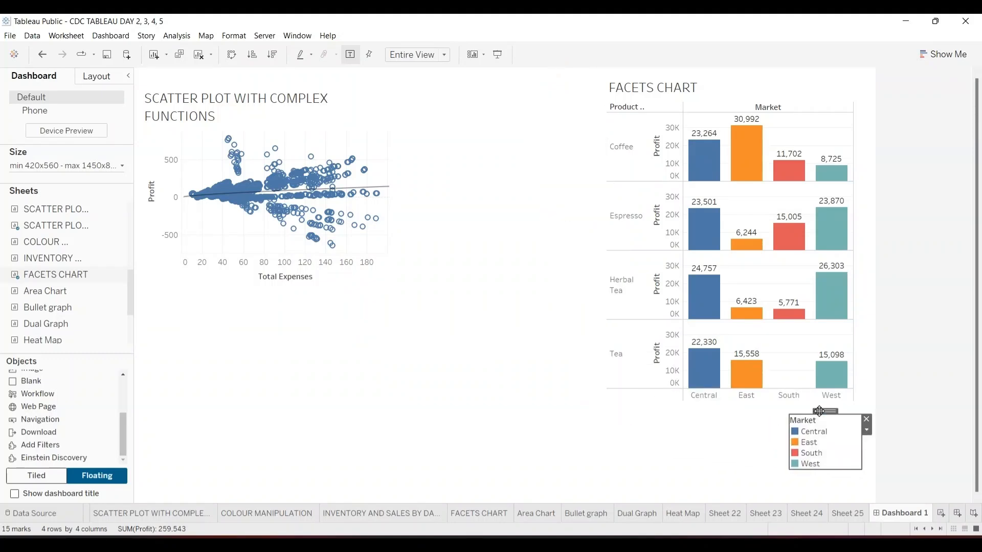
pyautogui.click(541, 376)
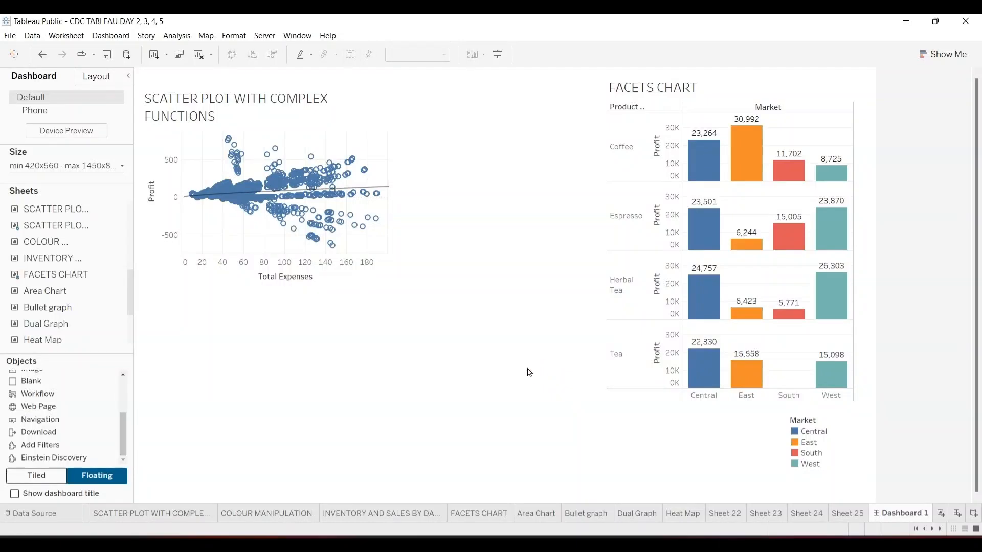
# - Extend the floating scatter plot's lower edge down to near the end of the visible dashboard area
pyautogui.click(398, 281)
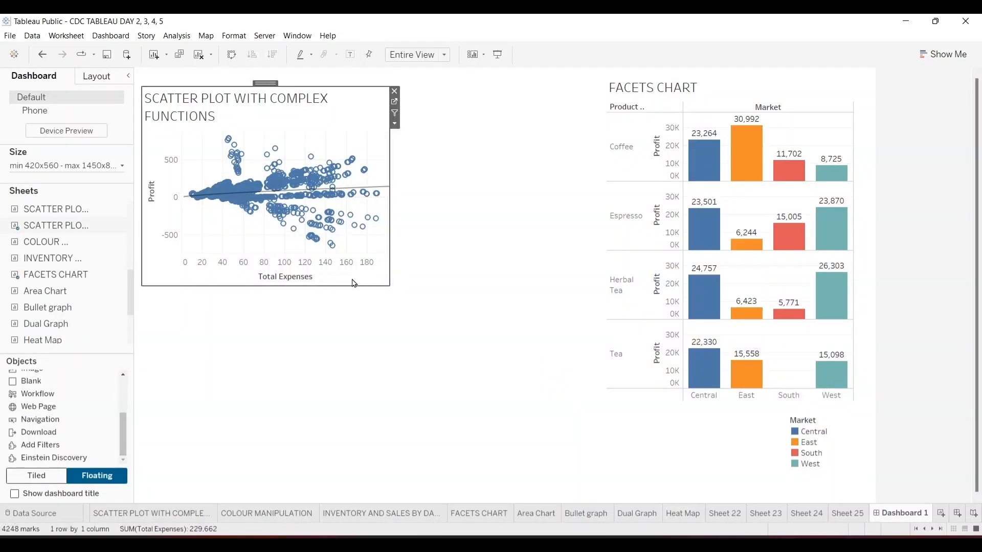
pyautogui.moveTo(281, 285); pyautogui.dragTo(281, 485)
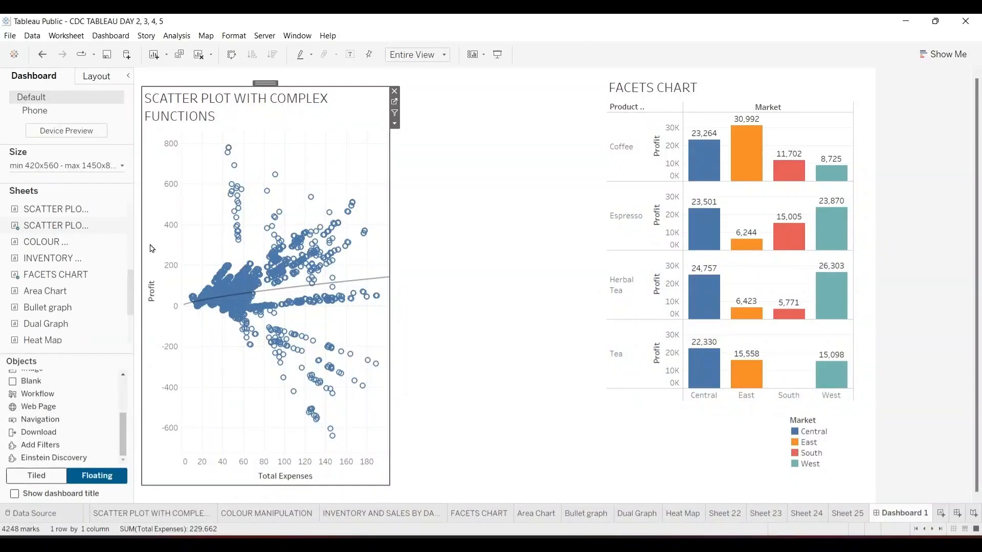
# - Place the Heat Map sheet as a floating chart between the scatter plot and the facets chart, and increase its height
pyautogui.moveTo(83, 310)
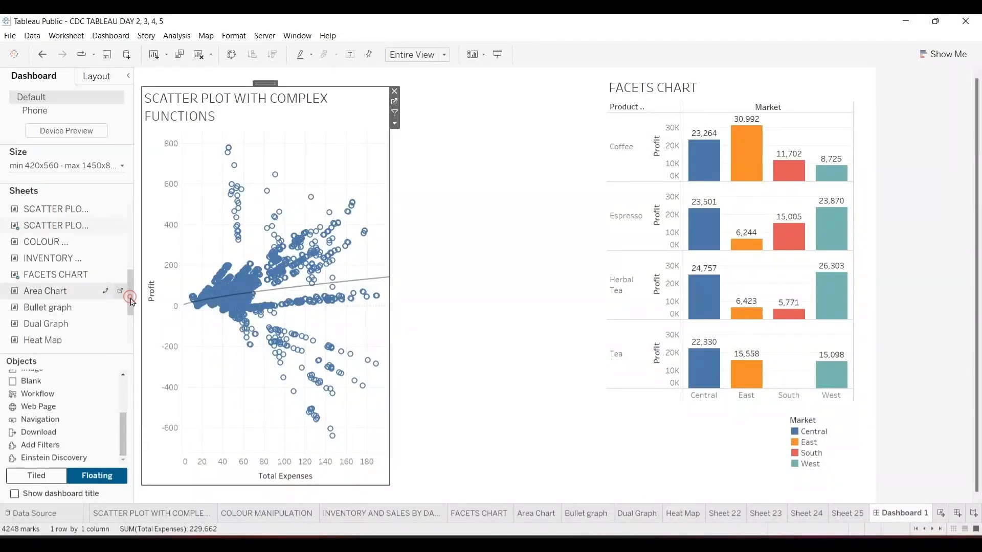
pyautogui.moveTo(75, 343)
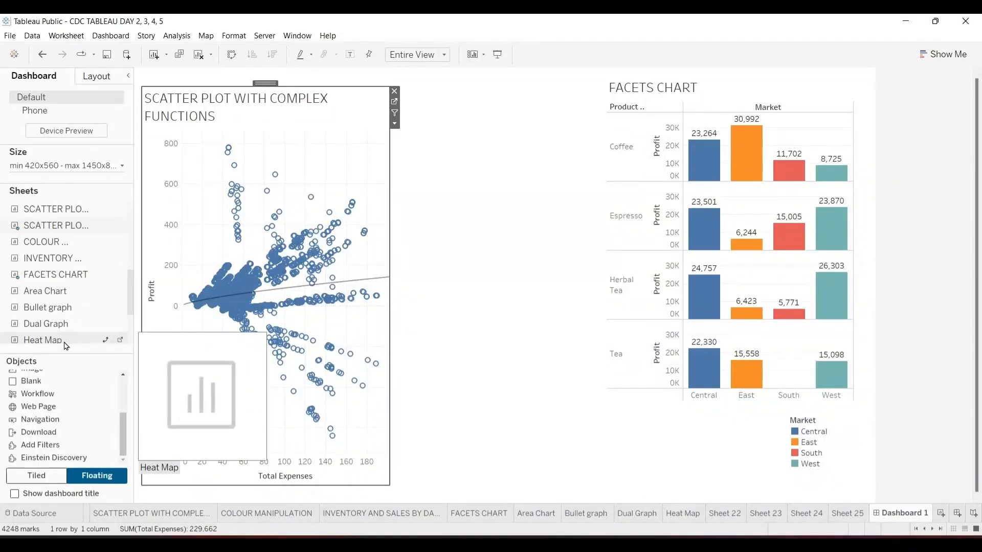
pyautogui.moveTo(80, 340); pyautogui.dragTo(388, 109)
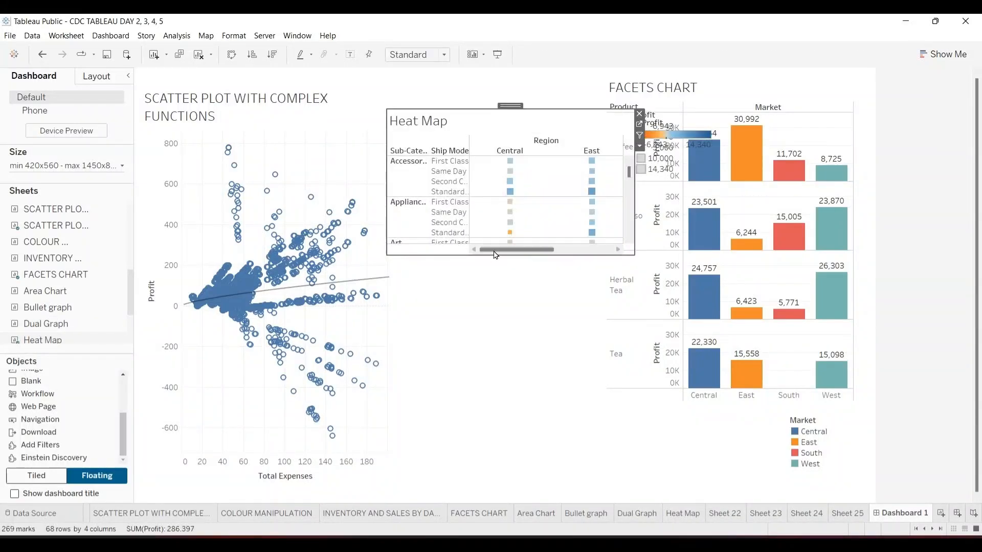
pyautogui.moveTo(499, 255); pyautogui.dragTo(505, 467)
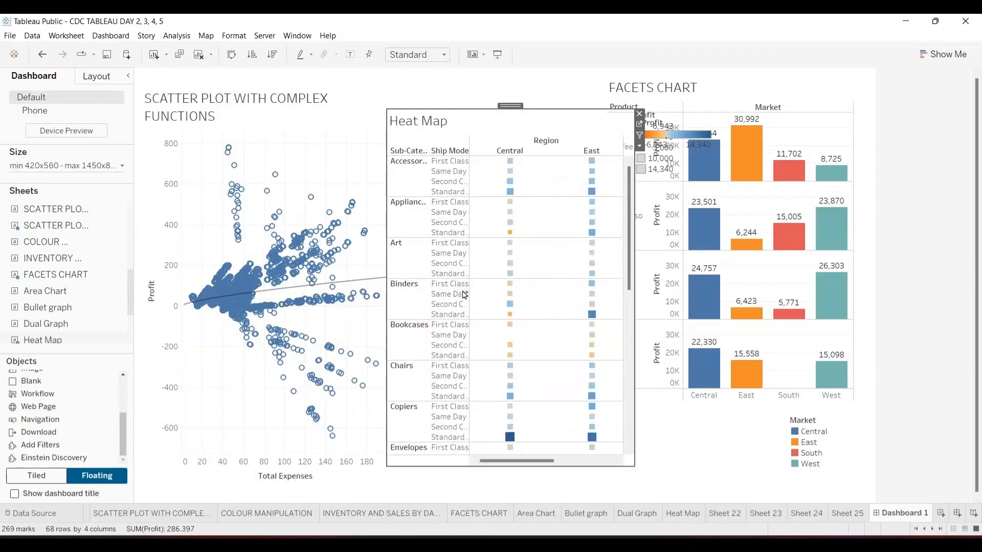
# - Move the heat map up and resize it to fit the gap between the charts, aligning its lower edge with the scatter plot's
pyautogui.moveTo(509, 106); pyautogui.dragTo(499, 85)
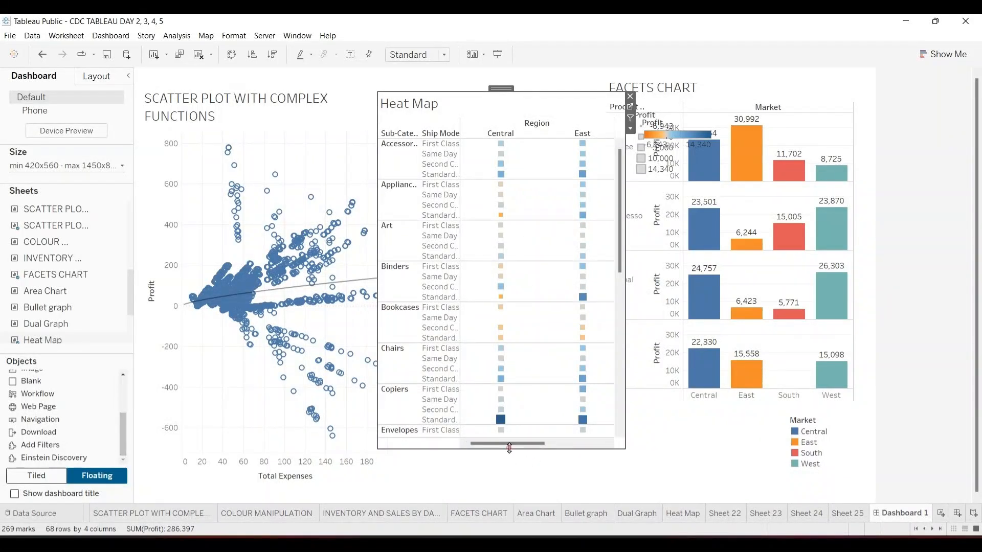
pyautogui.moveTo(515, 454); pyautogui.dragTo(521, 485)
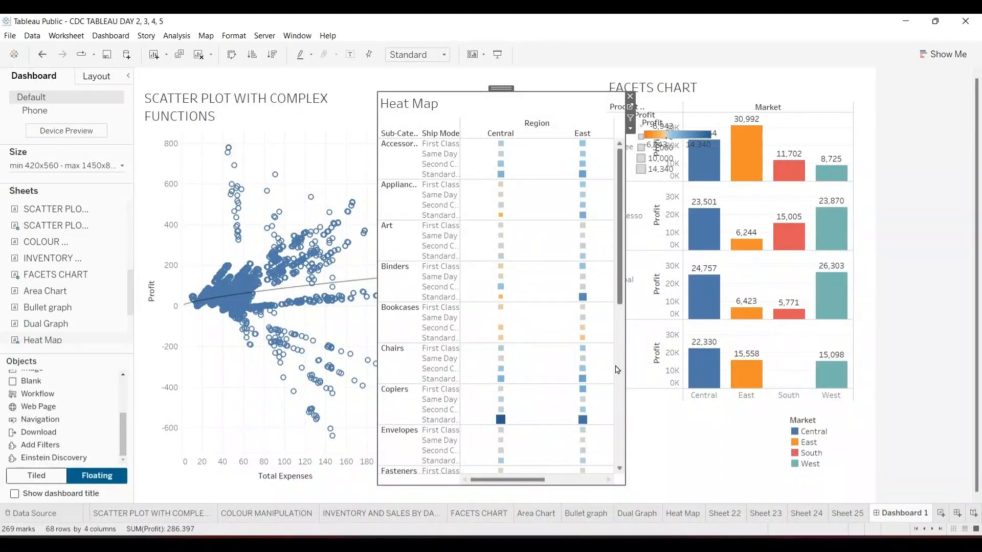
pyautogui.moveTo(624, 373); pyautogui.dragTo(605, 370)
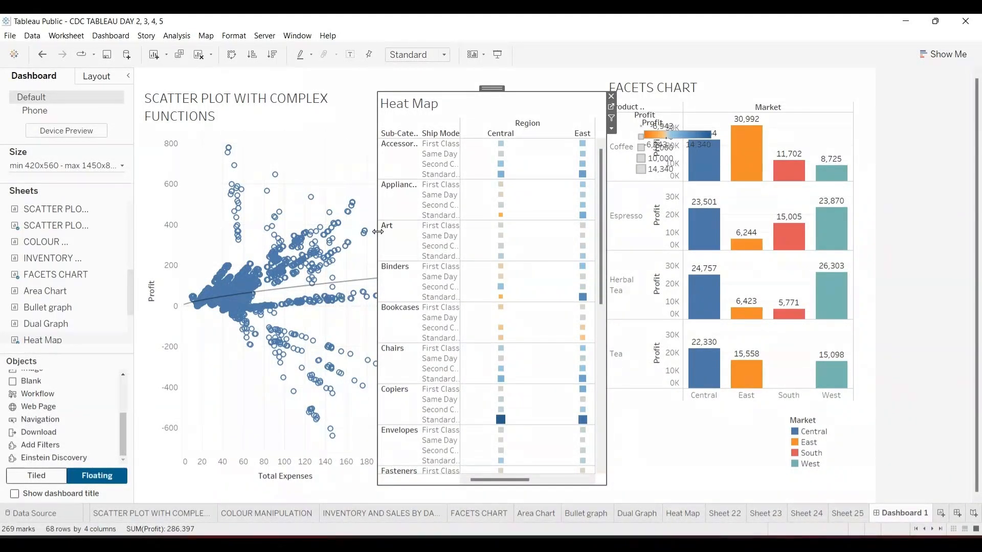
pyautogui.moveTo(377, 231); pyautogui.dragTo(390, 228)
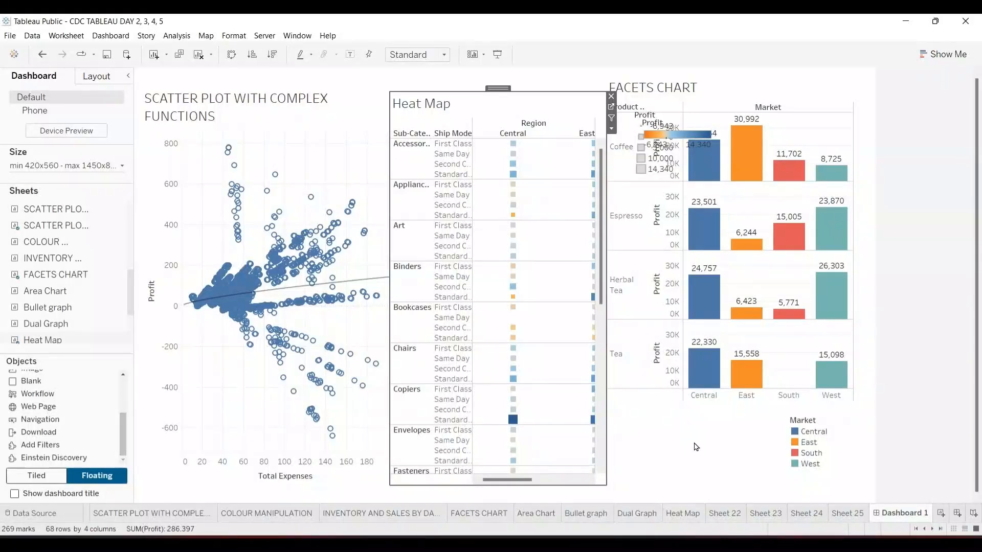
pyautogui.moveTo(523, 240)
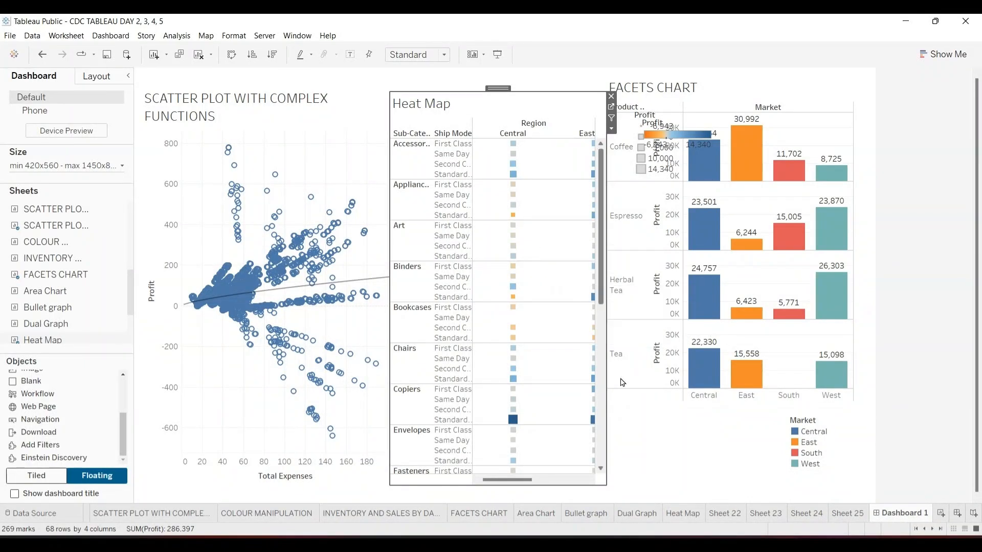
pyautogui.click(643, 429)
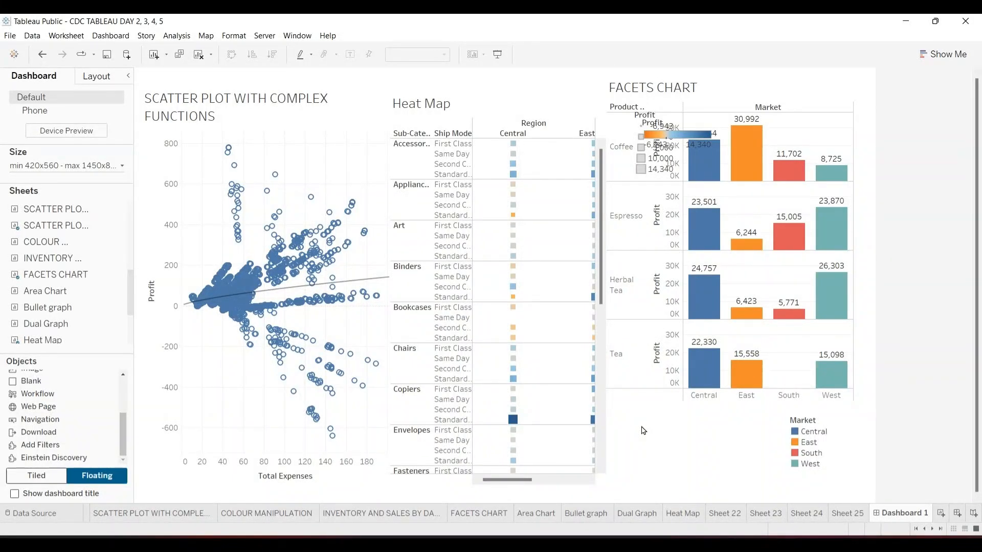
# - Move the heat map's Profit size and Profit color legends below the facets chart, side by side next to the Market legend
pyautogui.click(684, 118)
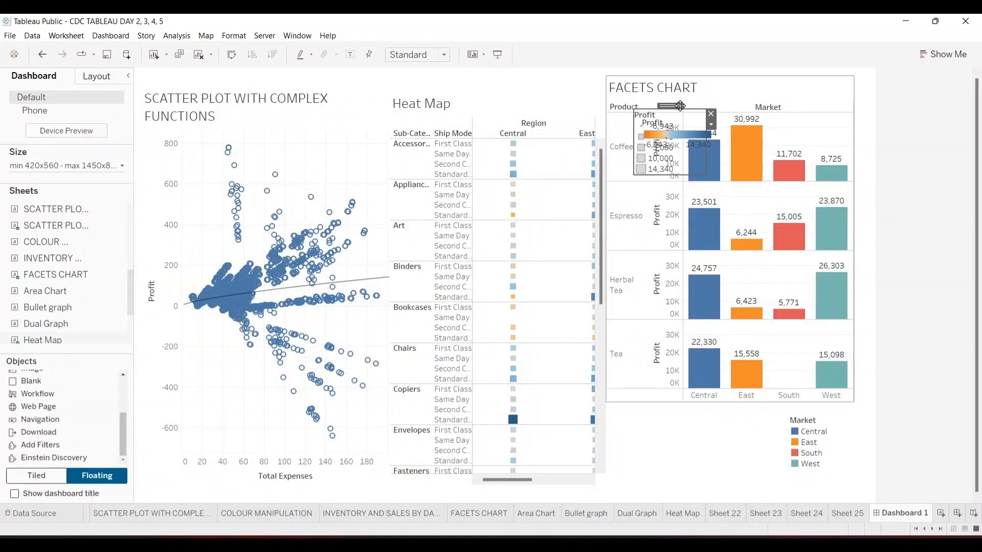
pyautogui.moveTo(678, 116); pyautogui.dragTo(662, 420)
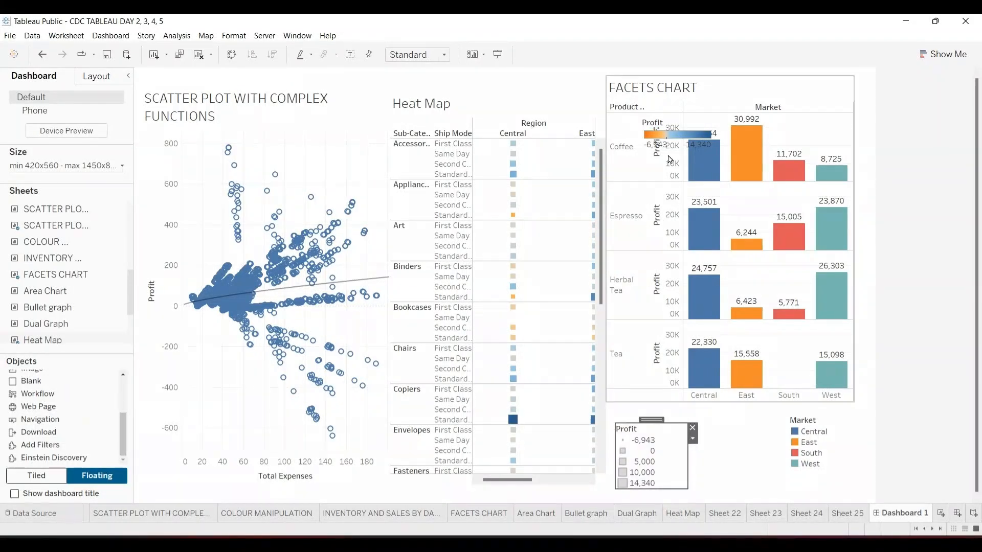
pyautogui.click(675, 129)
pyautogui.moveTo(675, 129); pyautogui.dragTo(717, 438)
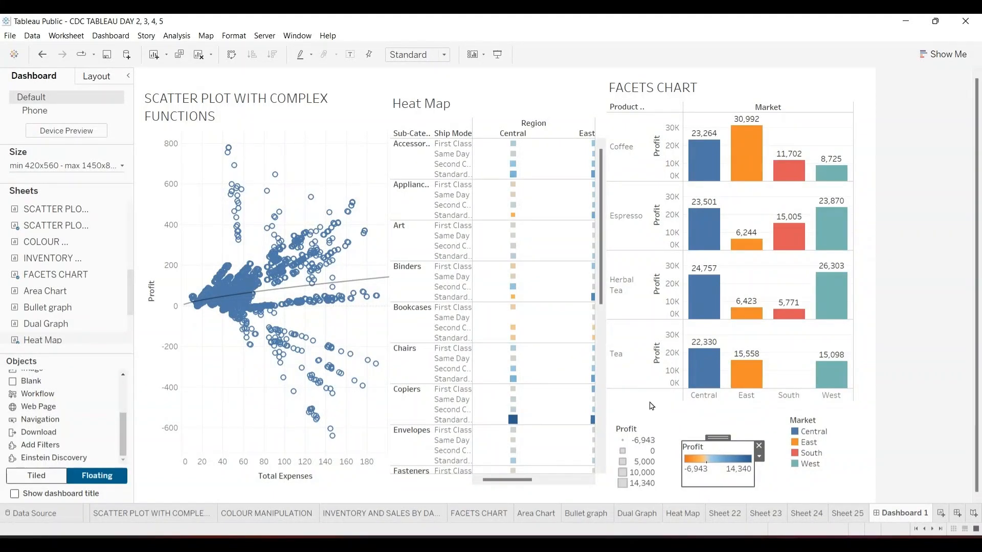
# - Switch to the Google Meet window in Google Chrome to check the video call
pyautogui.moveTo(701, 544)
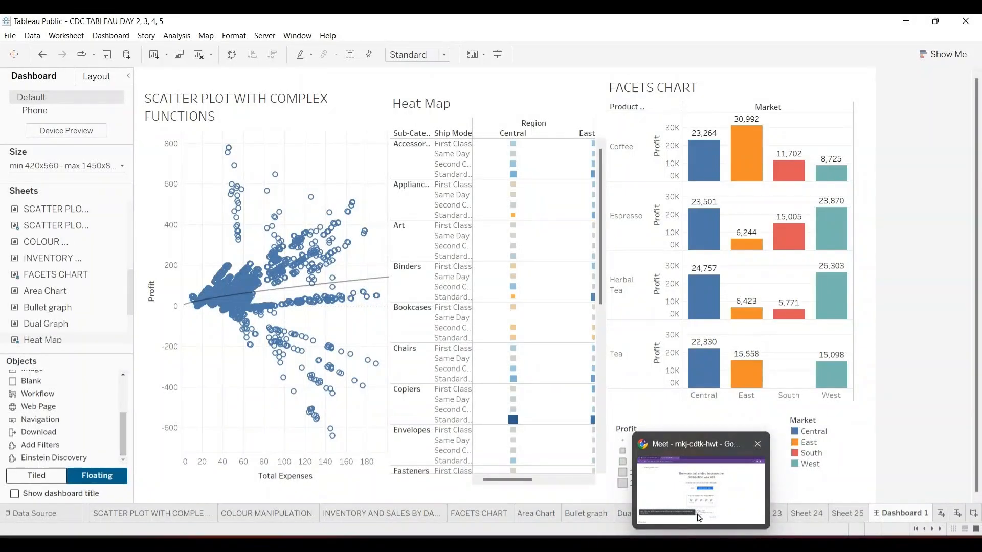
pyautogui.click(698, 511)
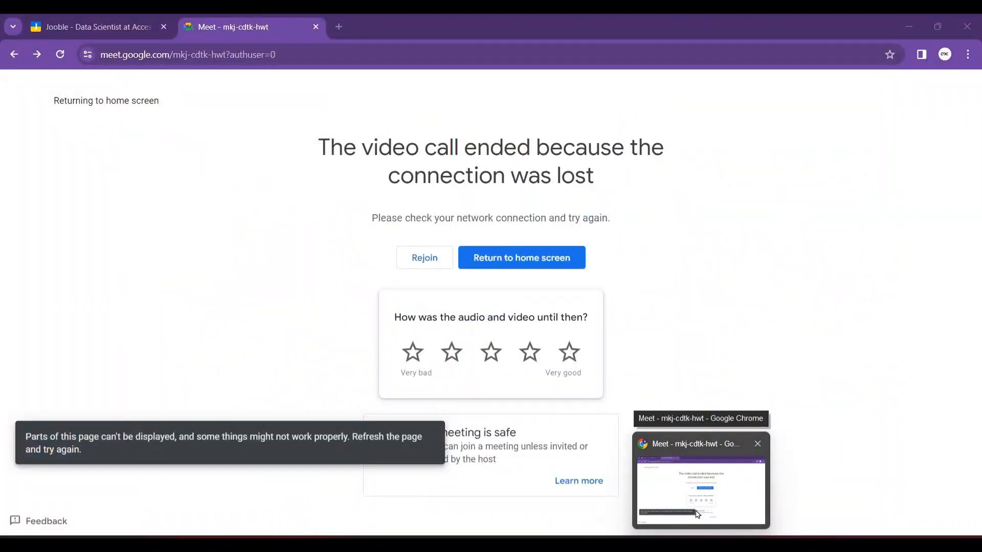
# - Switch back to Tableau Public and add a new blank dashboard to the workbook
pyautogui.click(698, 514)
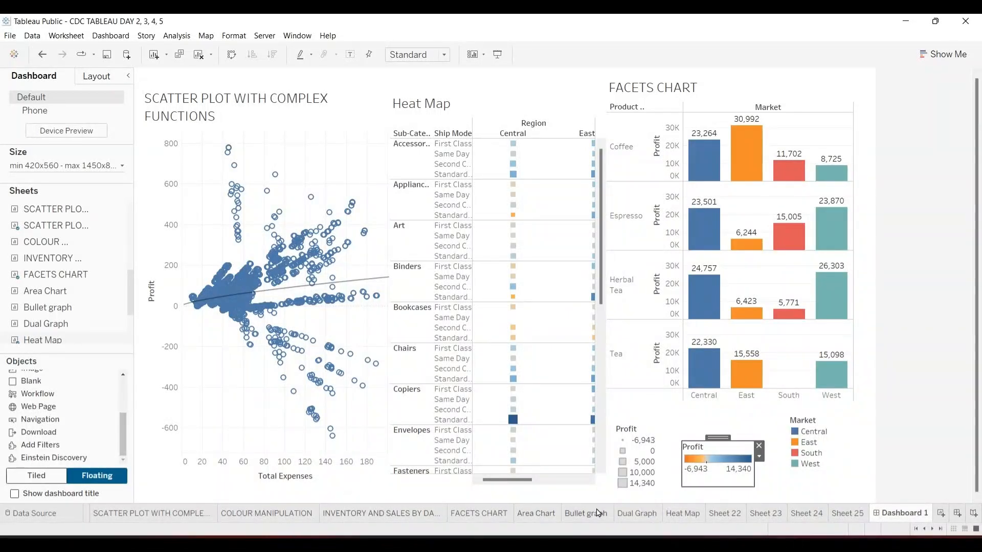
pyautogui.click(958, 514)
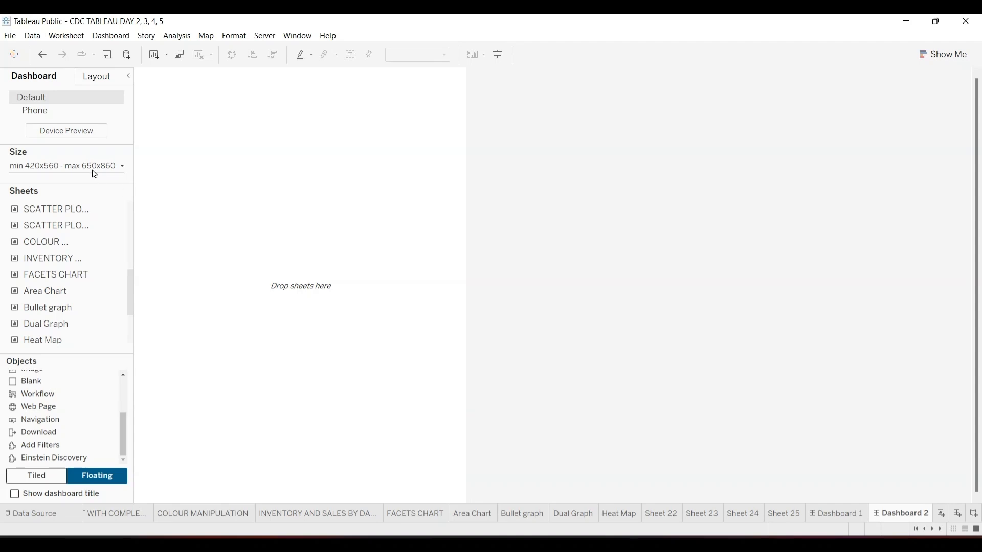
# - Set the new dashboard's maximum size to 1550 px wide and 1160 px high
pyautogui.click(123, 167)
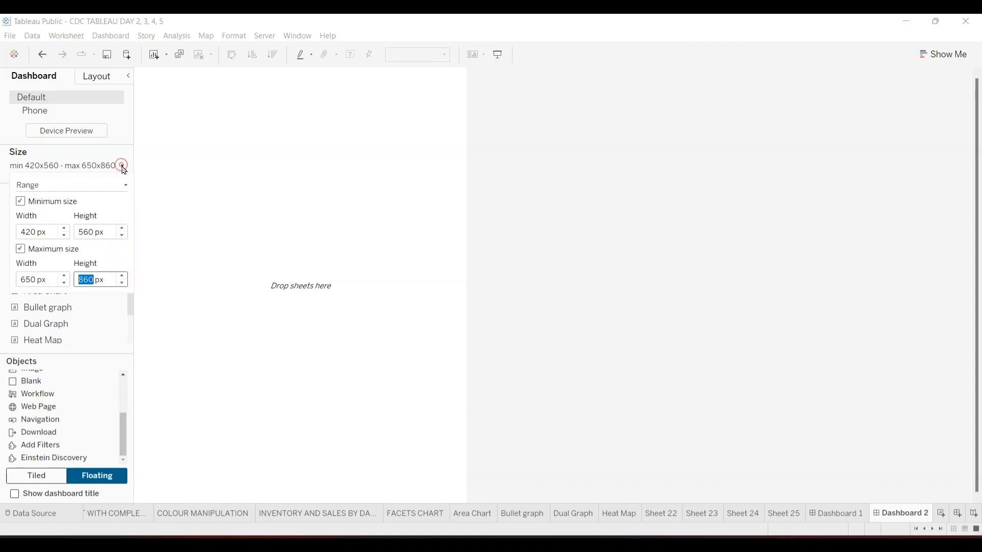
pyautogui.click(122, 276)
pyautogui.click(123, 276)
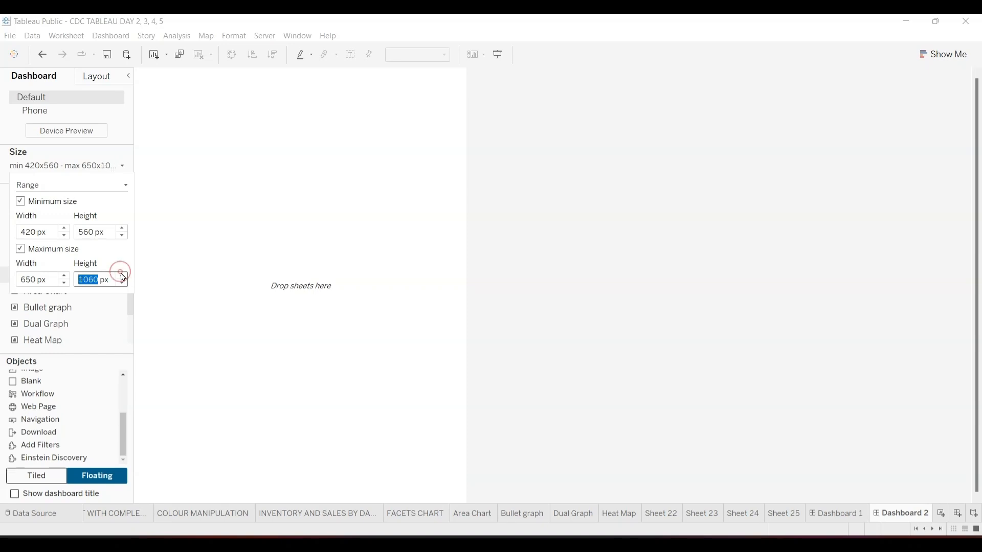
pyautogui.click(123, 276)
pyautogui.click(66, 276)
pyautogui.click(65, 275)
pyautogui.click(65, 276)
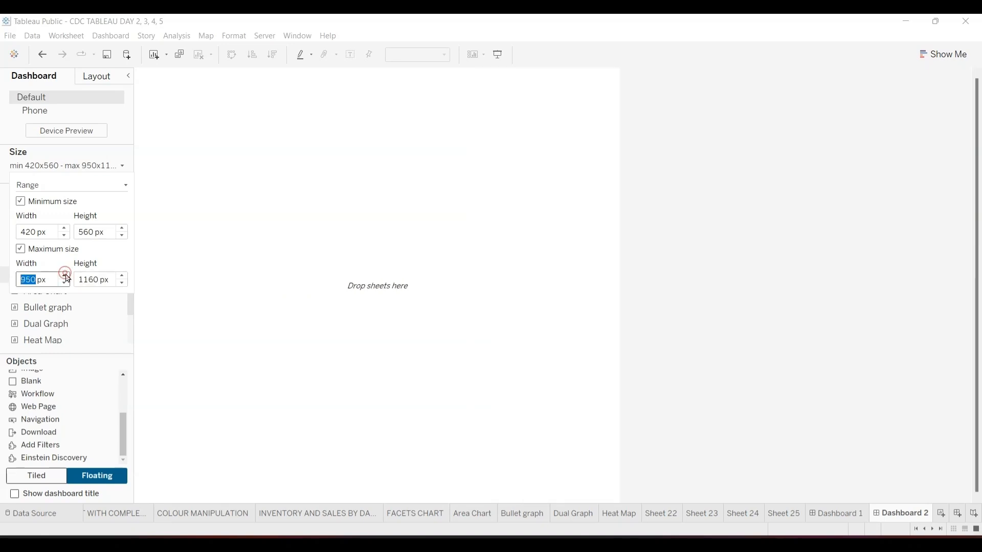
pyautogui.click(65, 276)
pyautogui.click(65, 276)
pyautogui.click(66, 275)
pyautogui.click(66, 276)
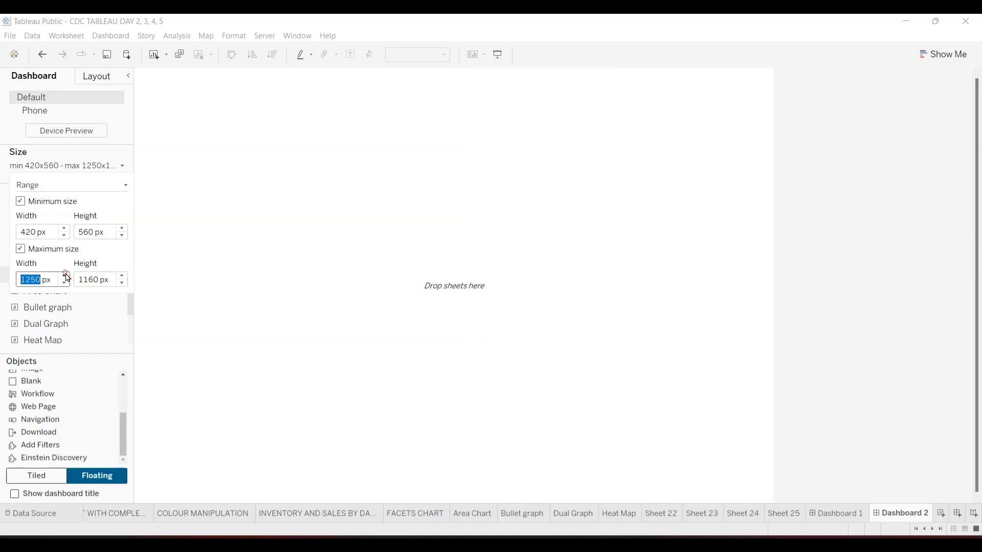
pyautogui.click(66, 276)
pyautogui.click(66, 275)
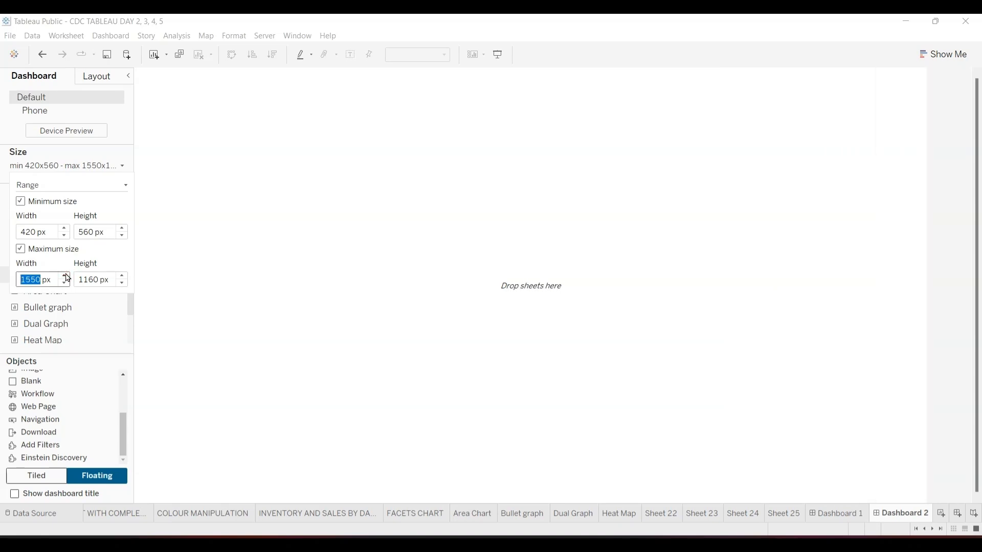
# - Set the dashboard's maximum height to 860 px, keeping the Range sizing option
pyautogui.click(122, 283)
pyautogui.click(122, 283)
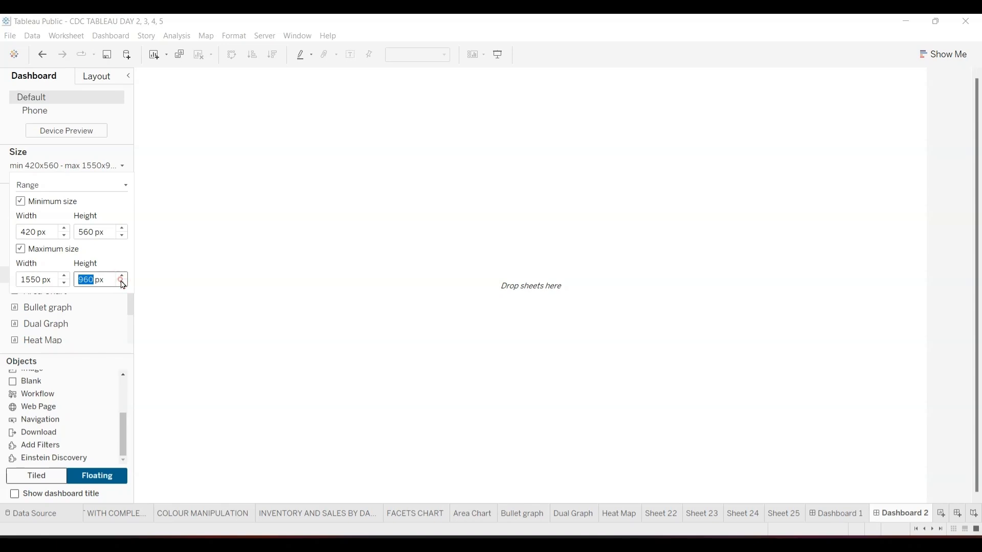
pyautogui.click(121, 283)
pyautogui.click(122, 283)
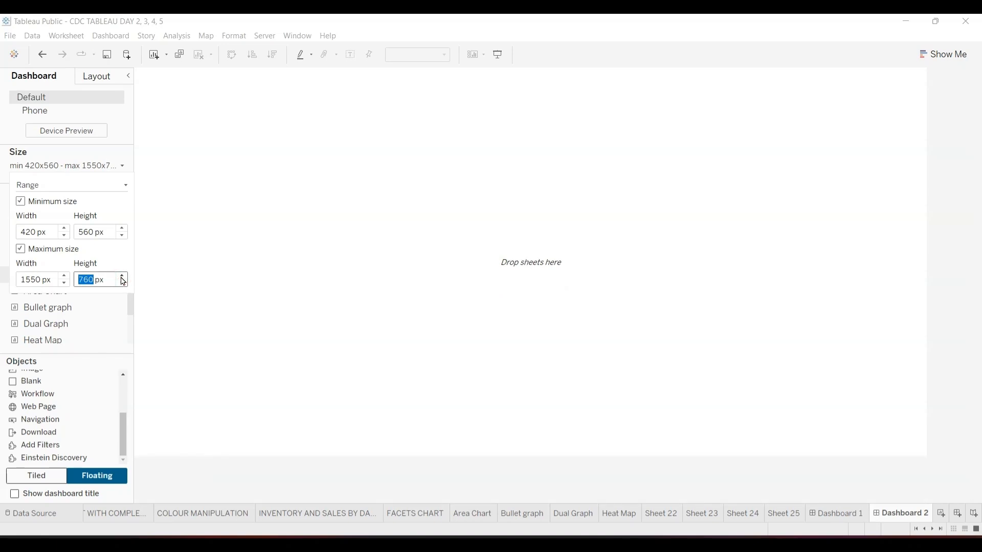
pyautogui.click(122, 276)
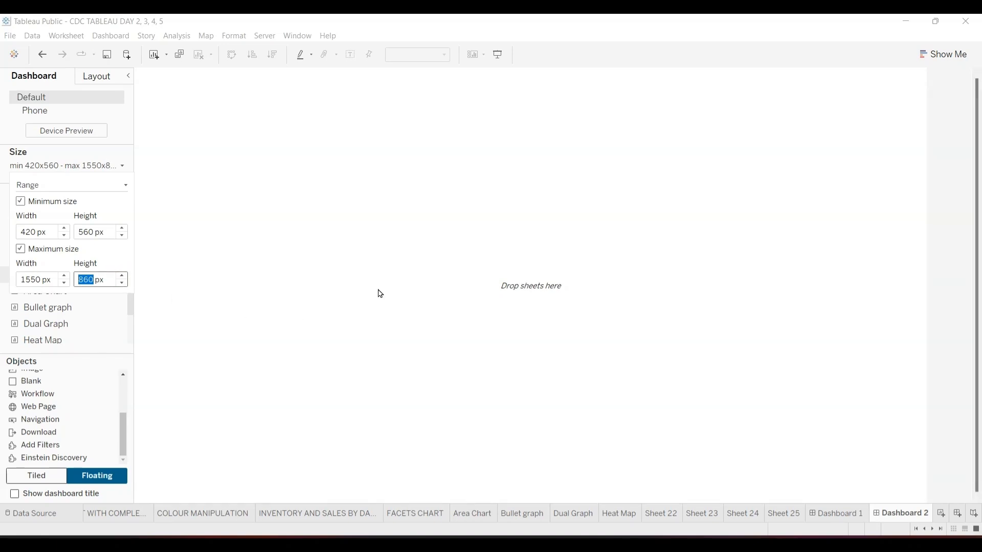
pyautogui.click(126, 184)
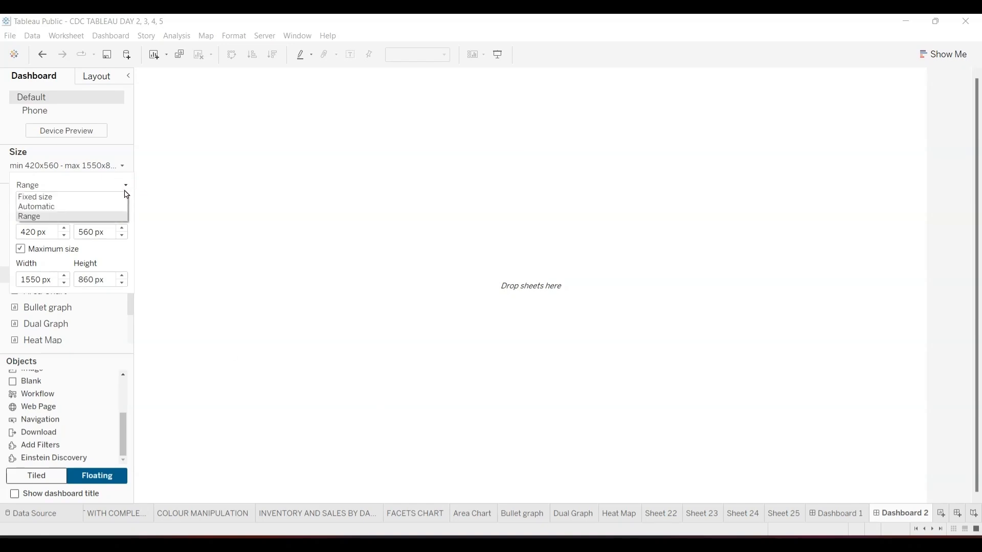
pyautogui.click(126, 187)
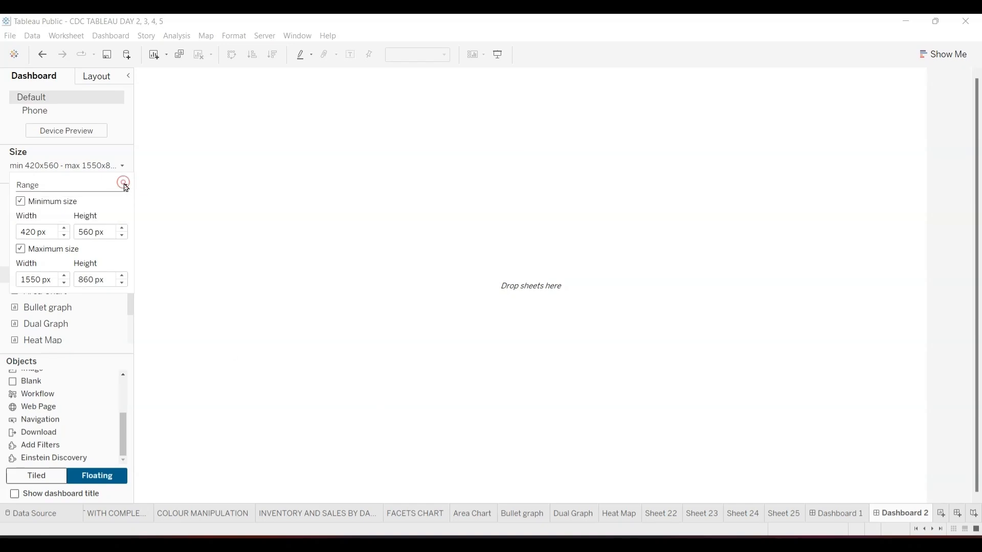
pyautogui.click(112, 306)
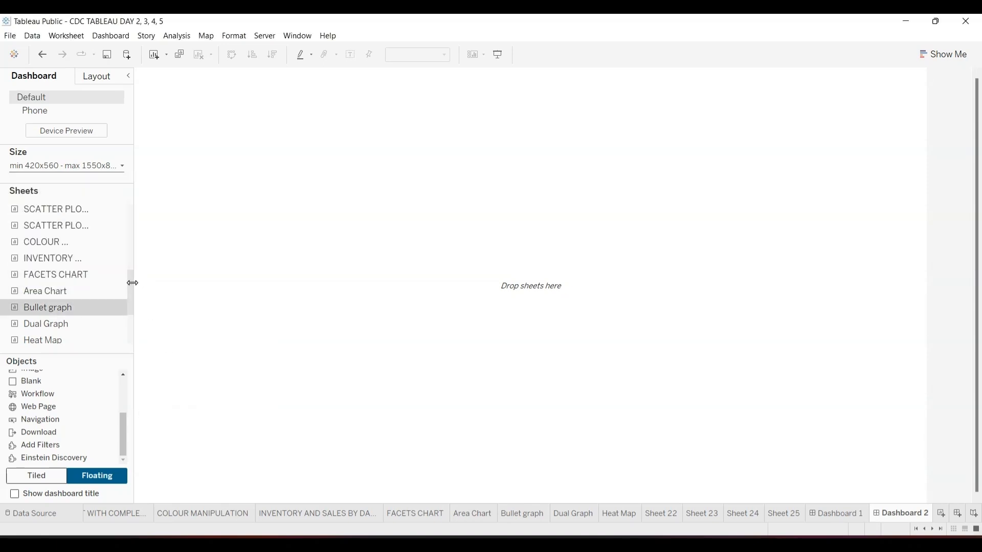
# - Place the Area Chart sheet as a floating chart in the dashboard's upper-left area and stretch it down to near the lower edge
pyautogui.moveTo(130, 289)
pyautogui.mouseDown()
pyautogui.moveTo(130, 324)
pyautogui.moveTo(130, 300)
pyautogui.mouseUp()
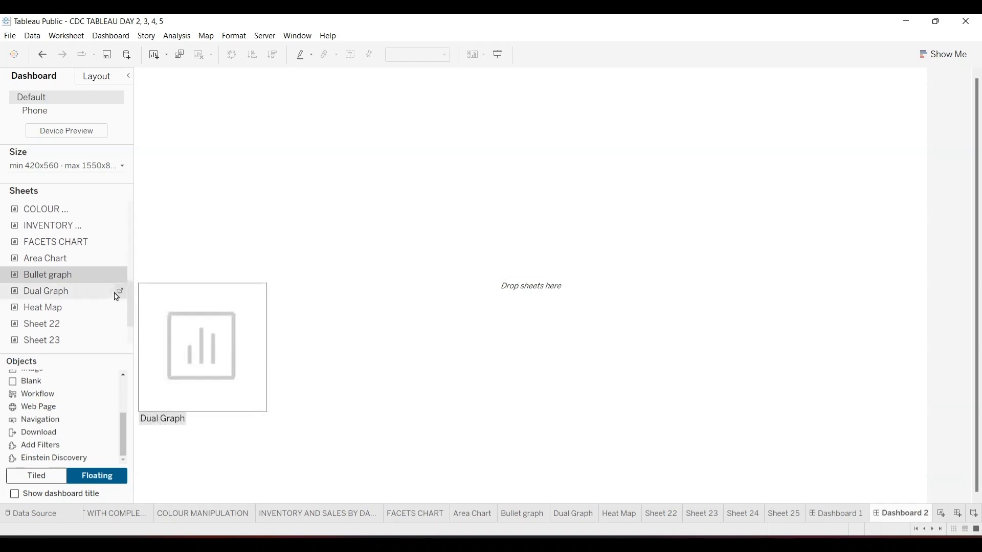
pyautogui.moveTo(67, 265); pyautogui.dragTo(158, 97)
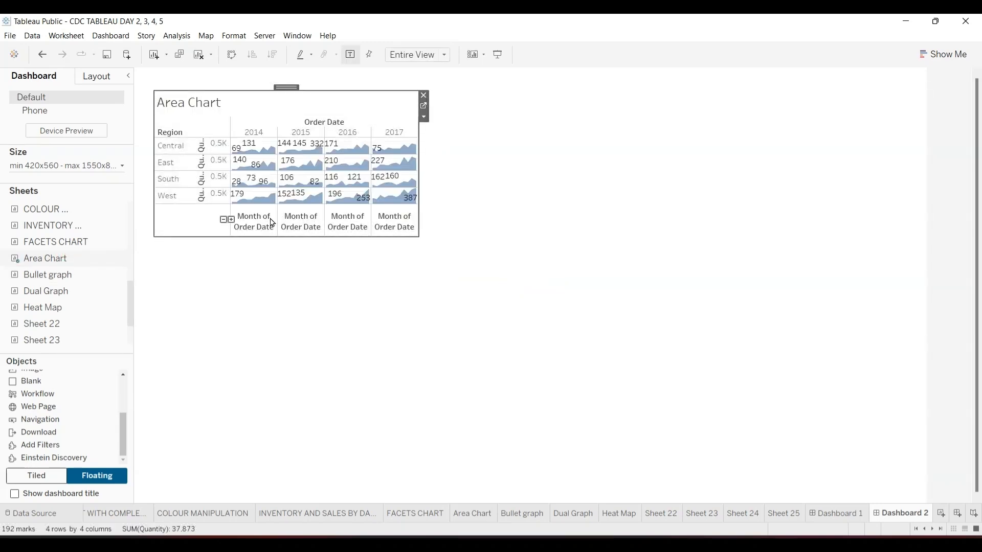
pyautogui.moveTo(283, 236); pyautogui.dragTo(285, 487)
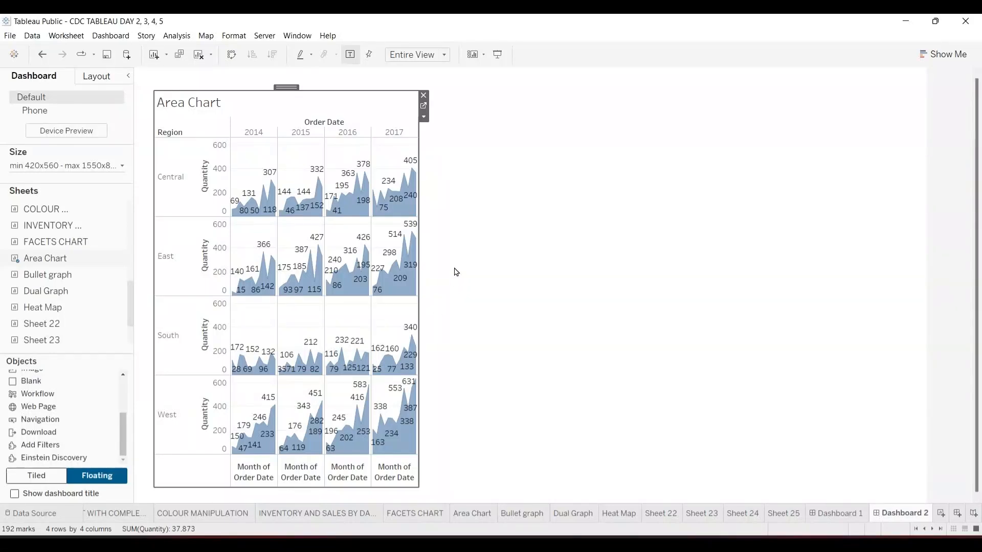
# - Place the Bullet graph sheet to the right of the area chart, stretch it downward, and extend its left edge toward the area chart
pyautogui.moveTo(76, 258)
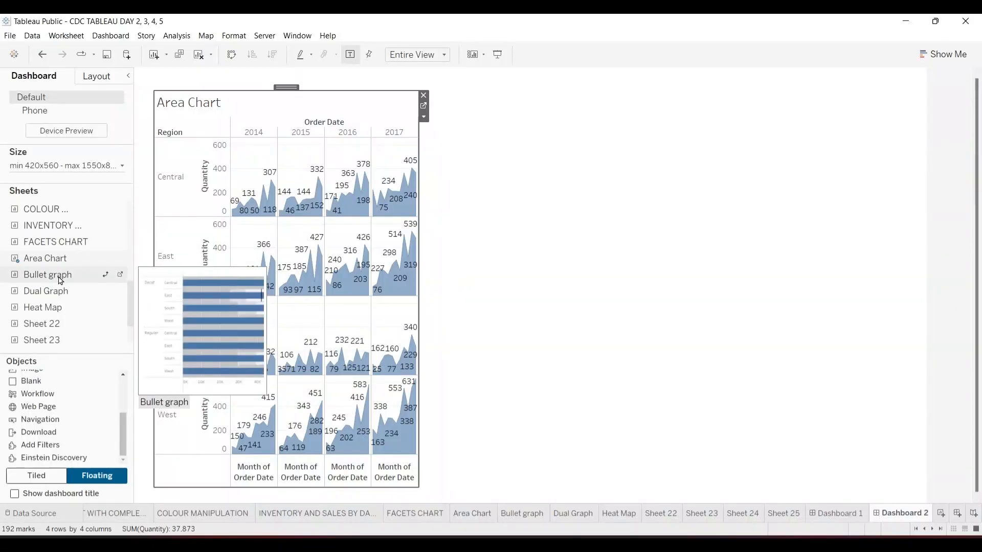
pyautogui.click(56, 276)
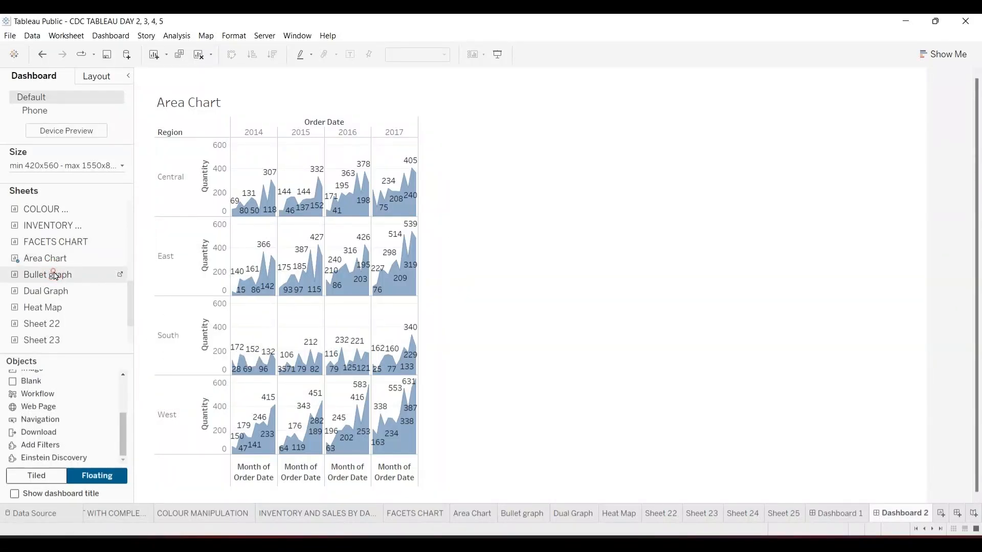
pyautogui.moveTo(55, 276); pyautogui.dragTo(447, 119)
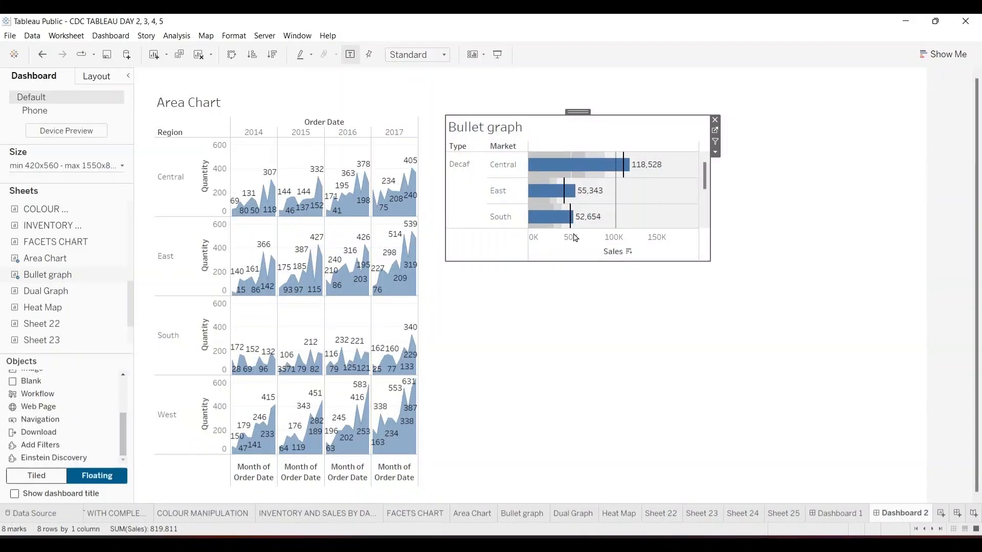
pyautogui.moveTo(572, 260); pyautogui.dragTo(579, 485)
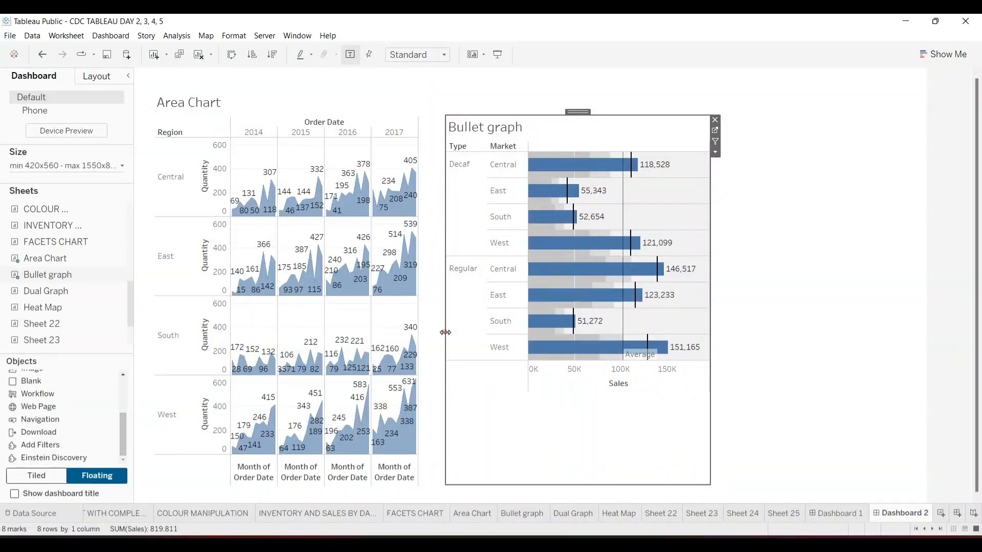
pyautogui.moveTo(446, 333); pyautogui.dragTo(426, 333)
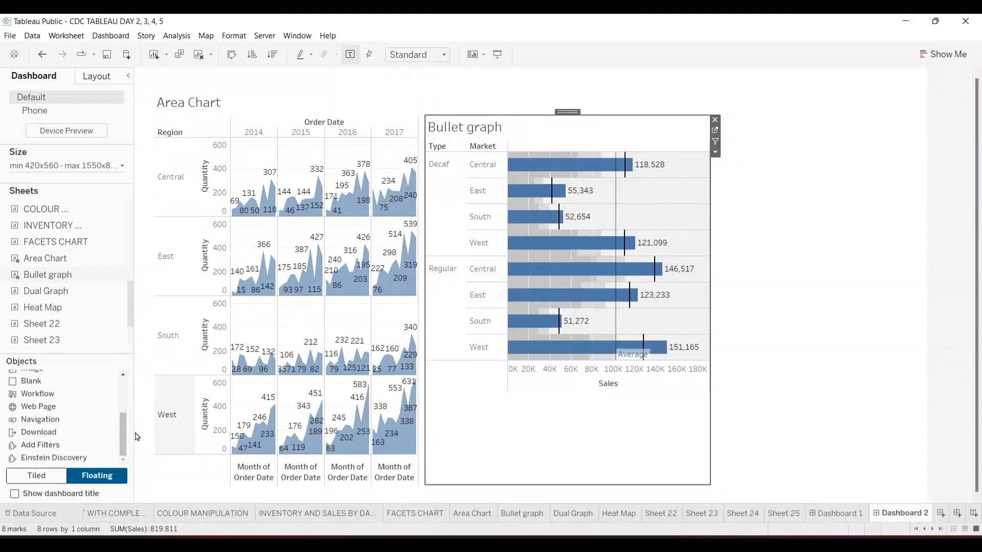
# - Place the FACETS CHART sheet as a floating chart over the lower part of the bullet graph
pyautogui.moveTo(52, 296)
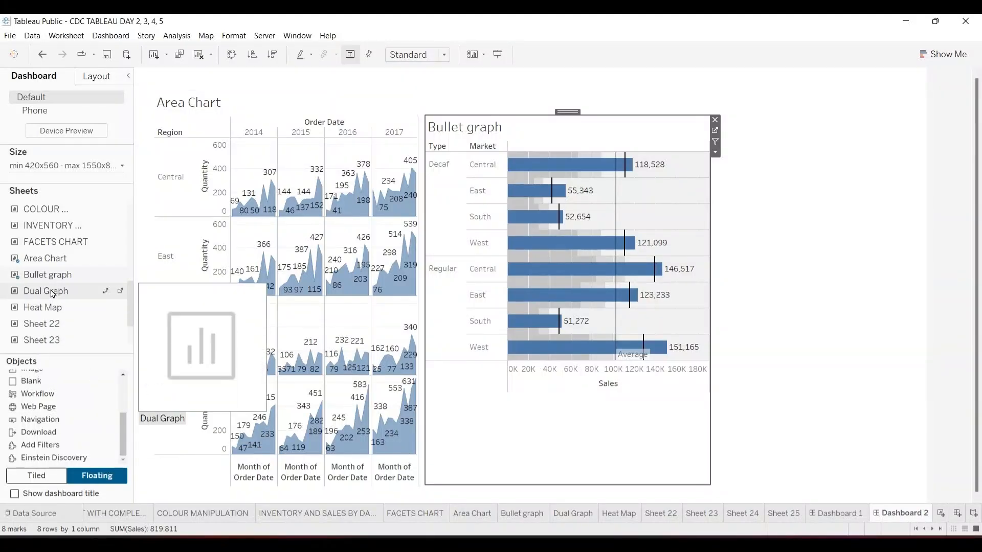
pyautogui.moveTo(82, 246)
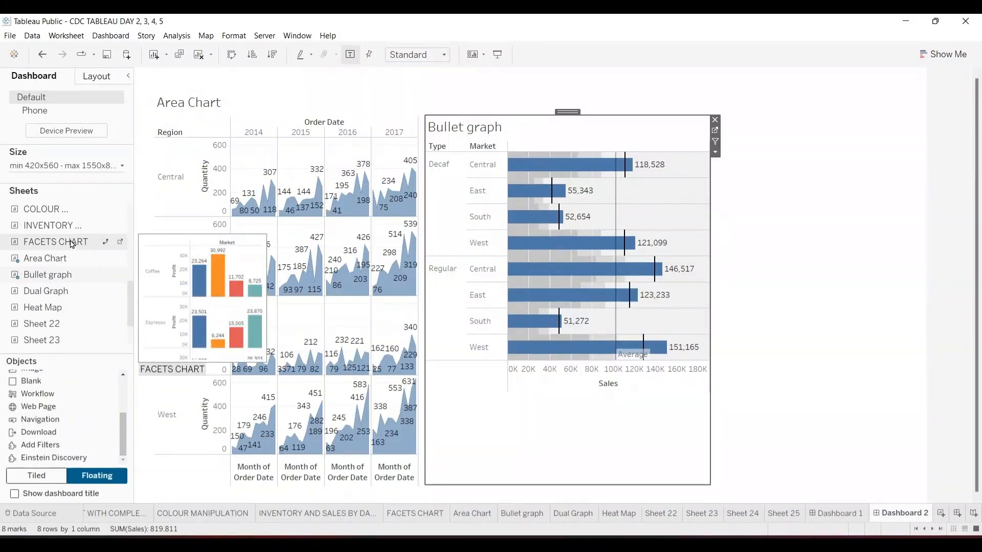
pyautogui.moveTo(69, 243); pyautogui.dragTo(463, 379)
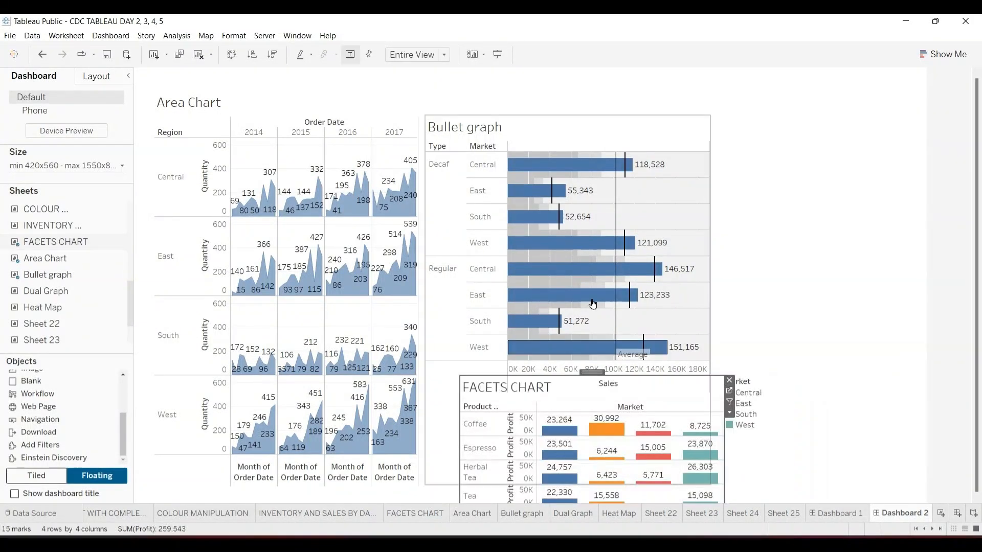
# - Shorten the bullet graph to the upper half of the dashboard and widen it to near the dashboard's right edge
pyautogui.click(622, 134)
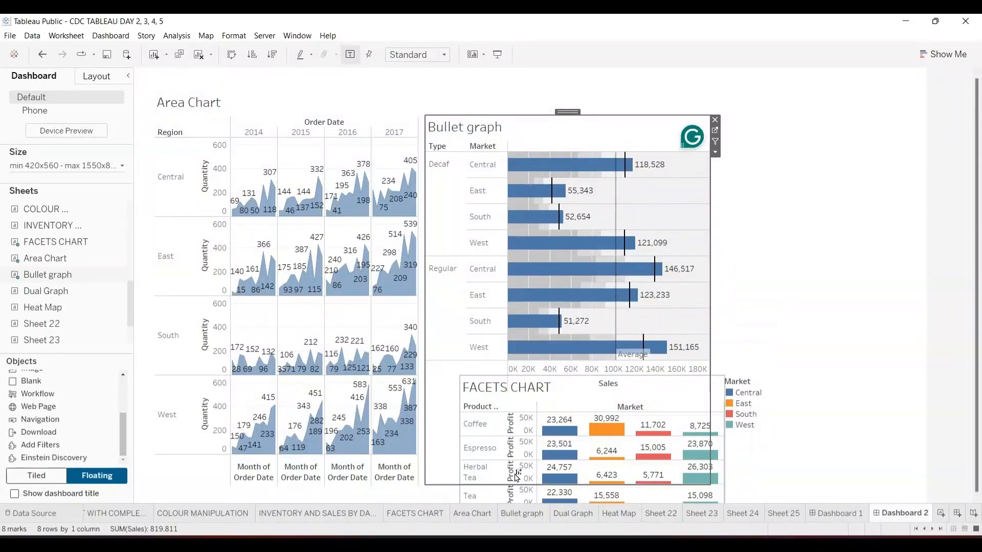
pyautogui.moveTo(518, 485); pyautogui.dragTo(513, 339)
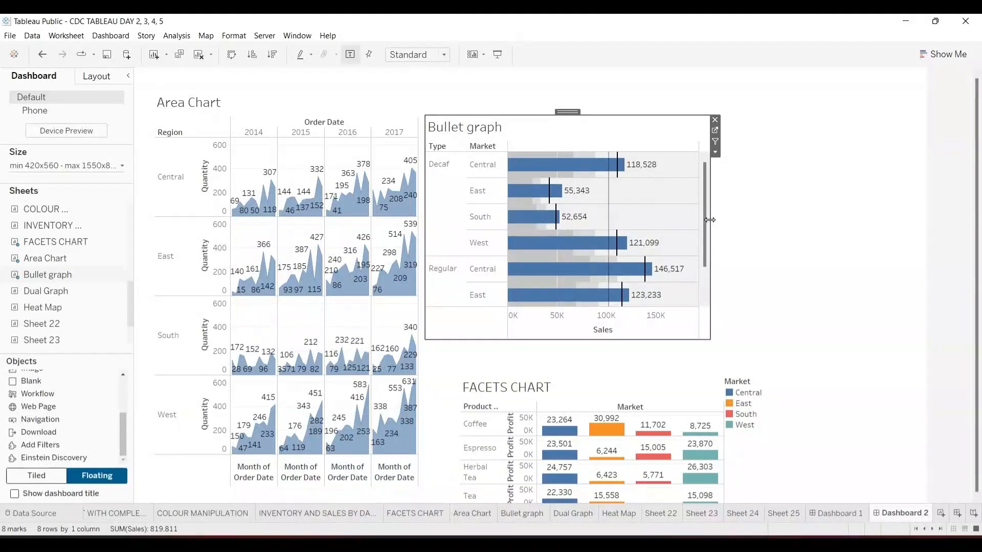
pyautogui.moveTo(710, 220); pyautogui.dragTo(906, 164)
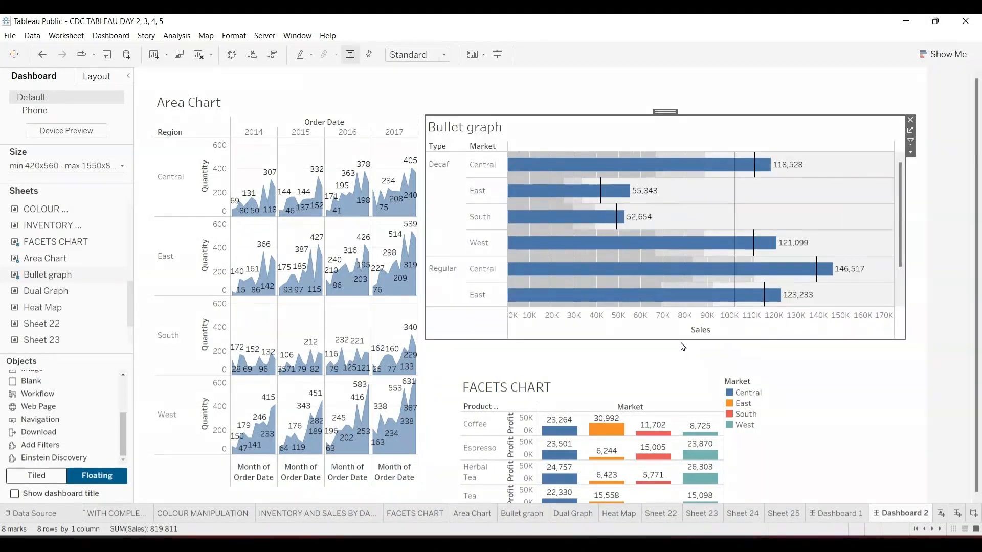
pyautogui.moveTo(674, 339); pyautogui.dragTo(672, 304)
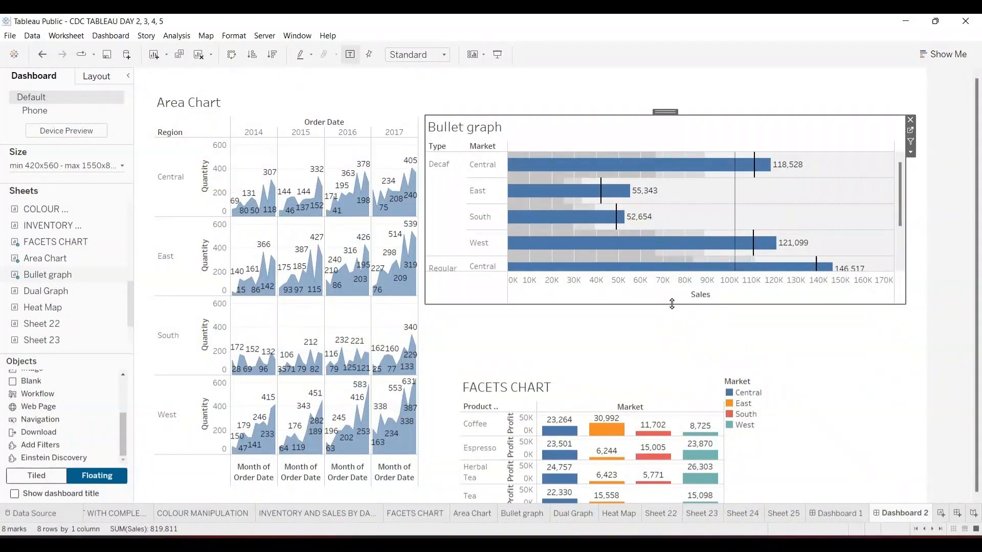
# - Move the facets chart directly below the bullet graph, aligned with its left edge
pyautogui.click(642, 406)
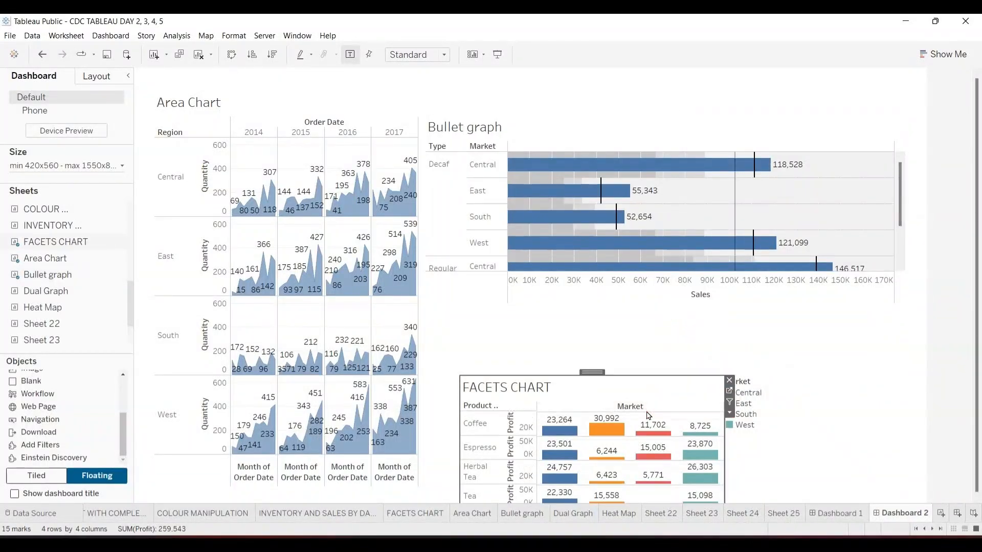
pyautogui.click(631, 372)
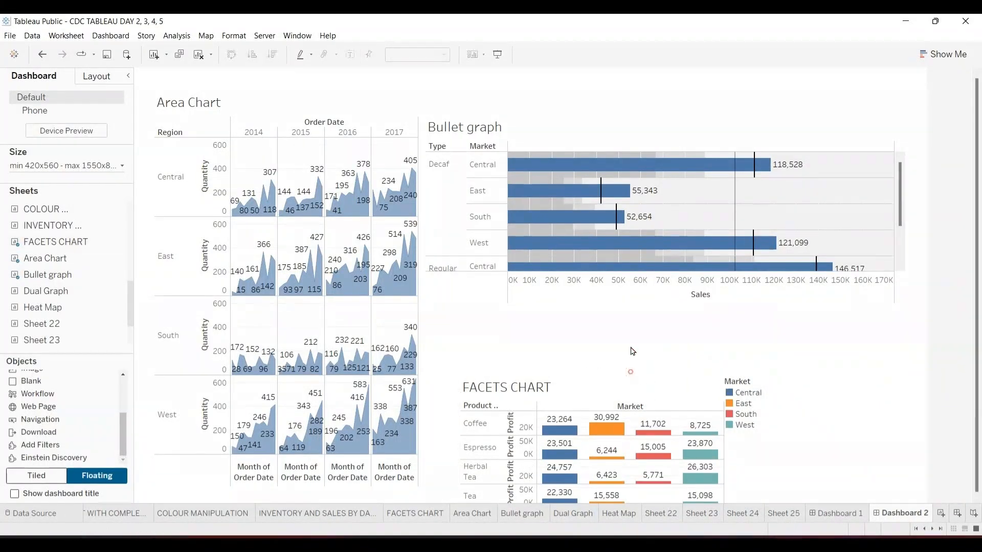
pyautogui.click(624, 381)
pyautogui.moveTo(622, 373); pyautogui.dragTo(561, 289)
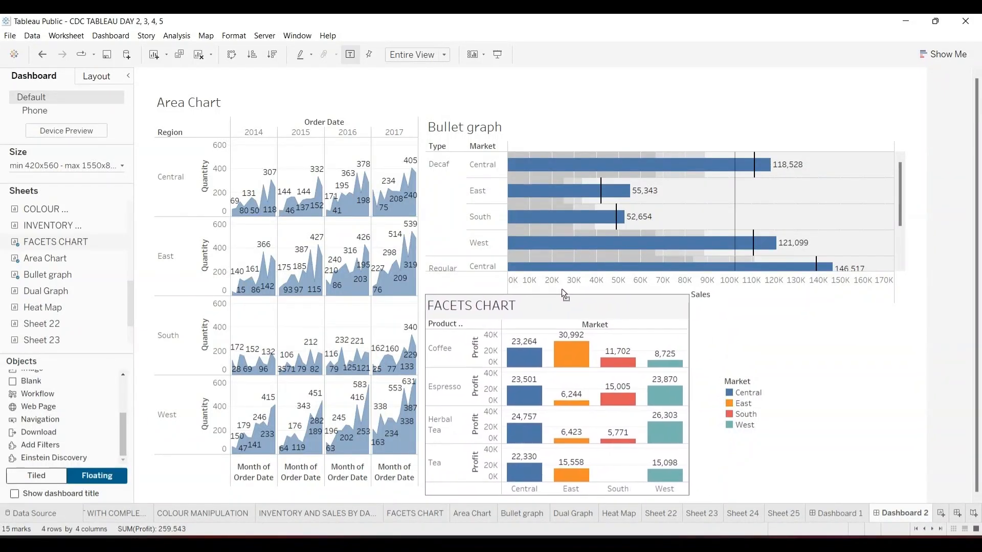
# - Move the Market legend beside the facets chart's title and widen the facets chart to about the bullet graph's right edge
pyautogui.click(757, 380)
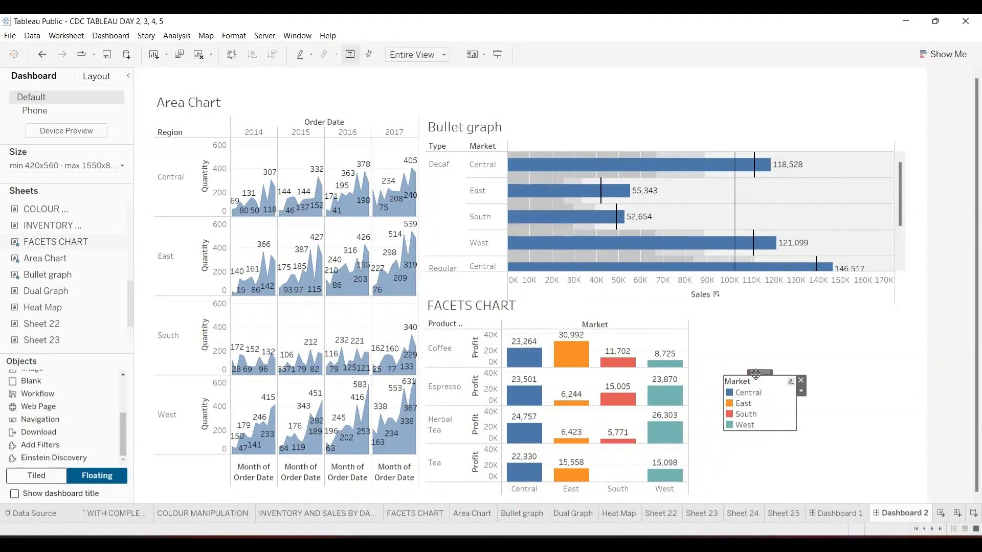
pyautogui.moveTo(756, 375); pyautogui.dragTo(544, 265)
pyautogui.click(646, 381)
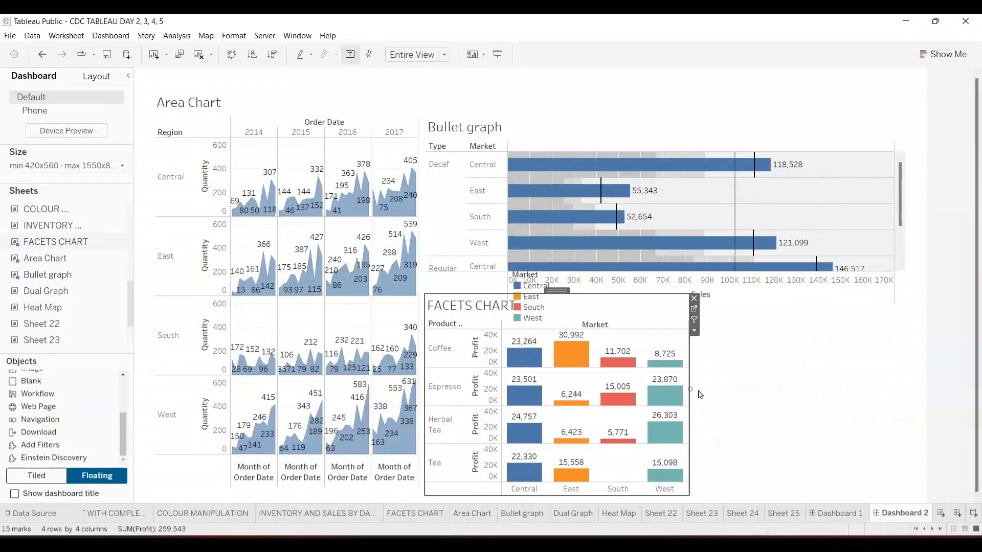
pyautogui.moveTo(691, 391); pyautogui.dragTo(914, 354)
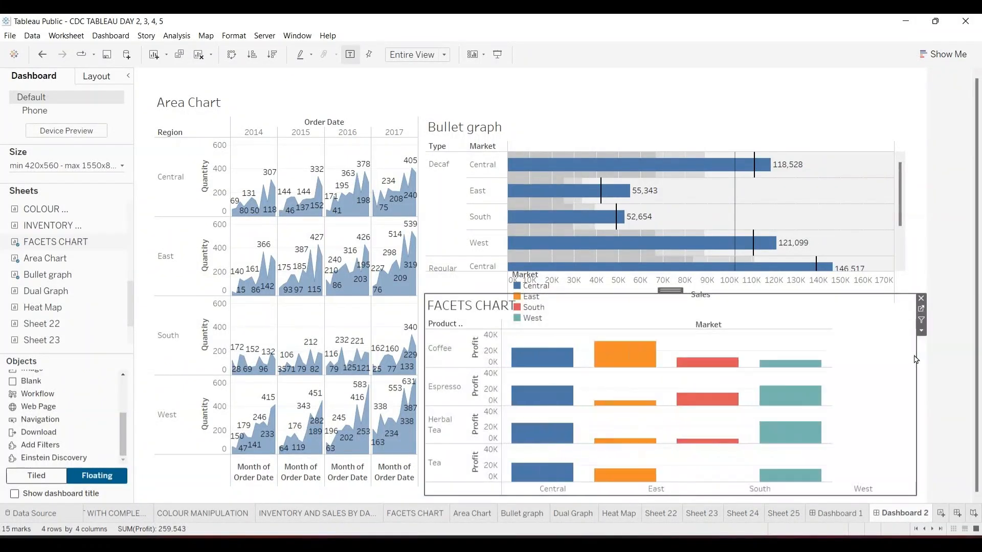
# - Move the Market legend to the dashboard's upper-right corner above the bullet graph and clear the Central highlight
pyautogui.click(537, 311)
pyautogui.click(546, 260)
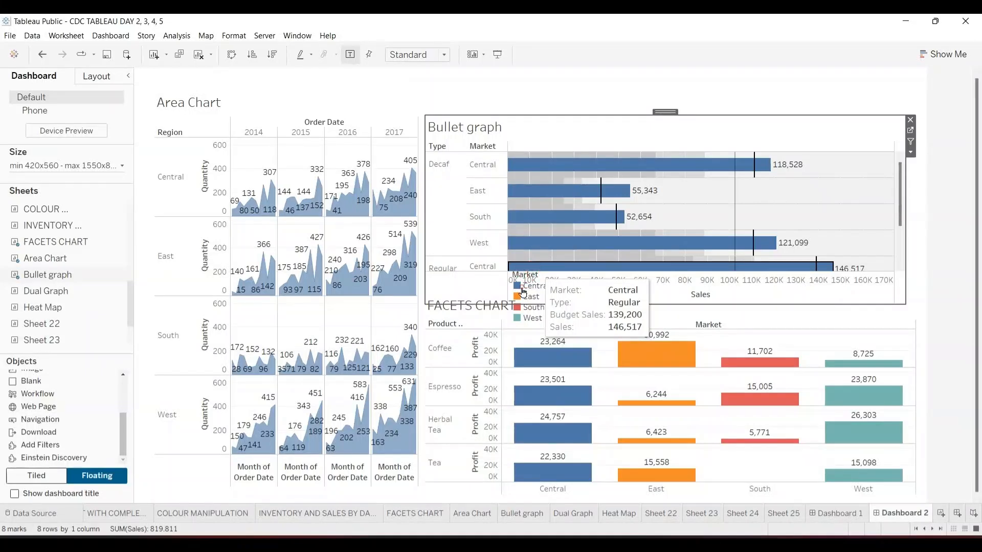
pyautogui.click(523, 287)
pyautogui.click(495, 306)
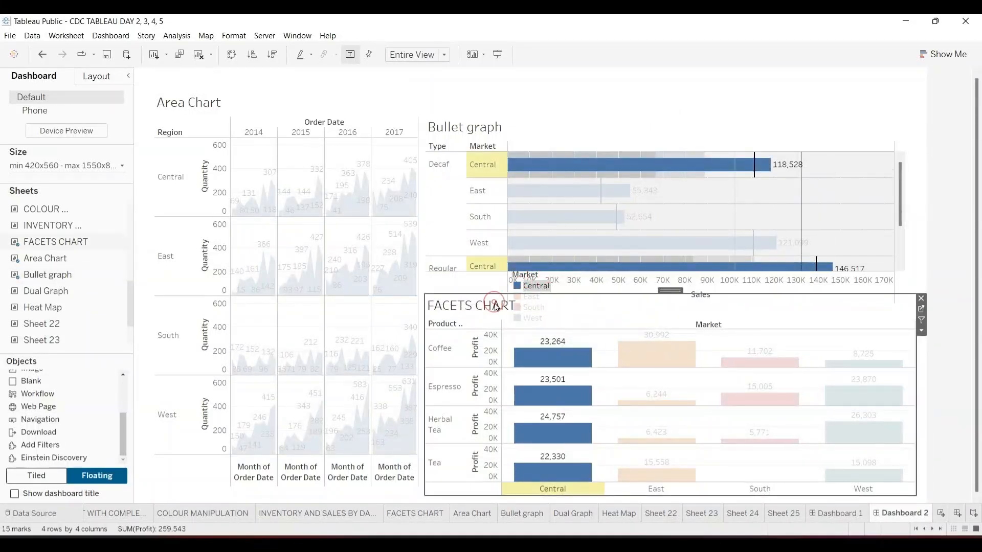
pyautogui.moveTo(527, 275); pyautogui.dragTo(549, 262)
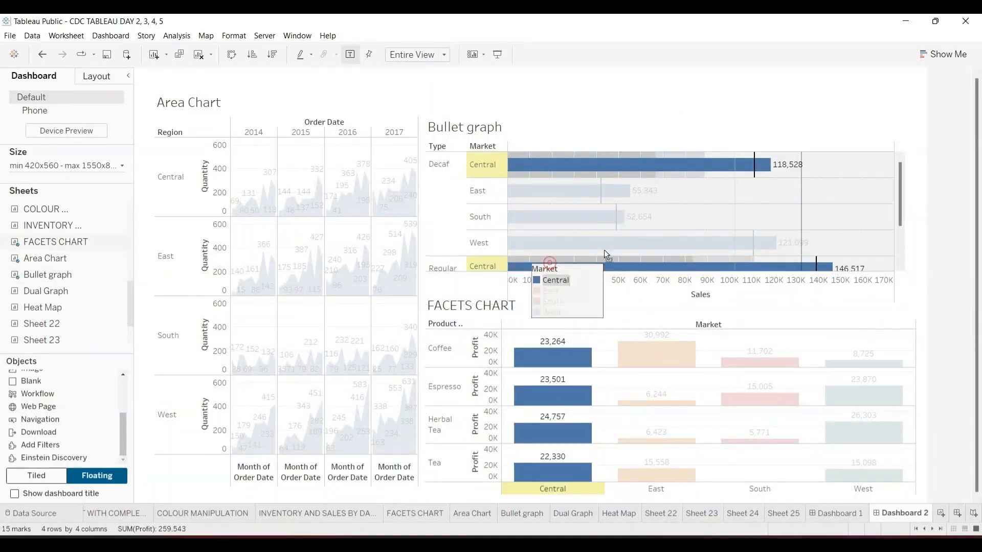
pyautogui.moveTo(604, 251); pyautogui.dragTo(867, 89)
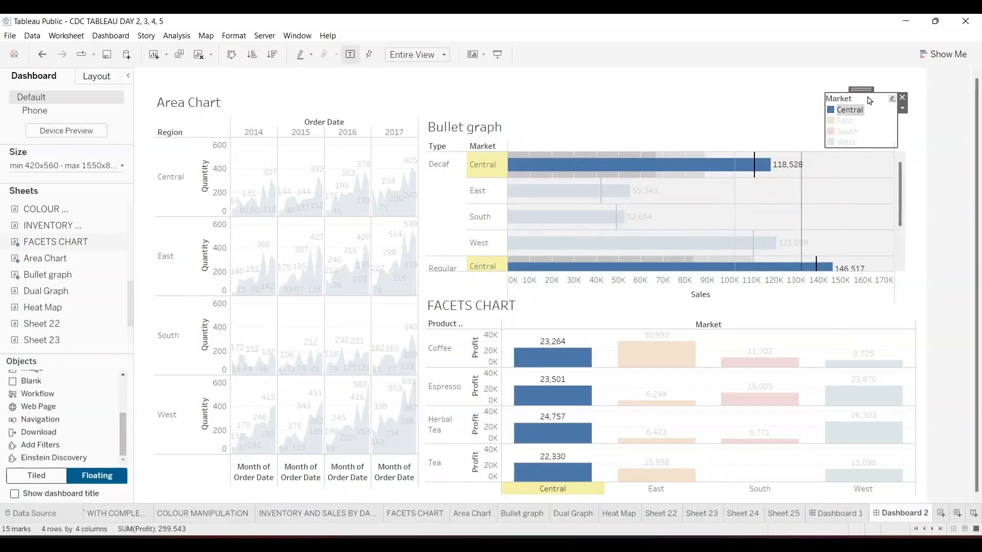
pyautogui.press('Escape')
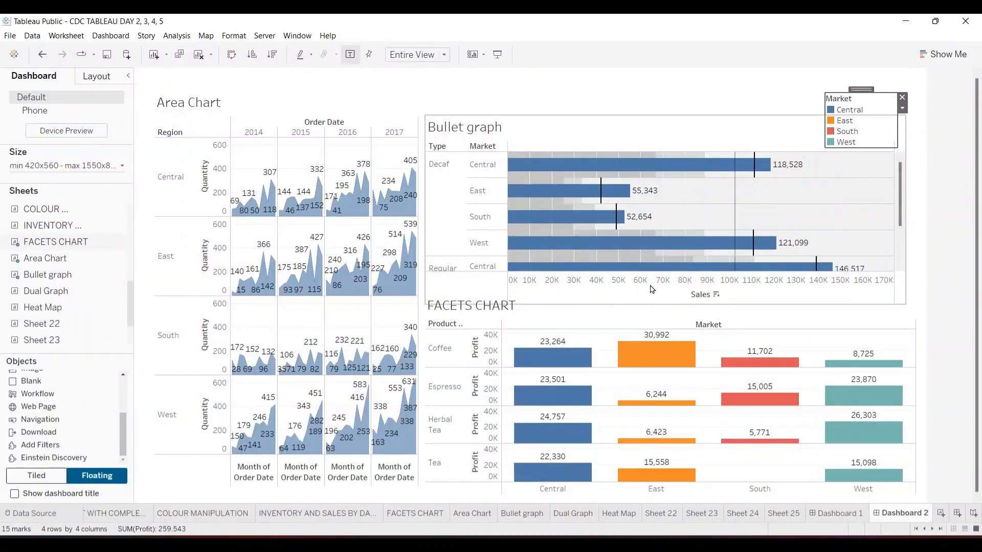
# - Highlight the Central market across the charts from the Market legend, and clear the highlight again
pyautogui.moveTo(745, 270)
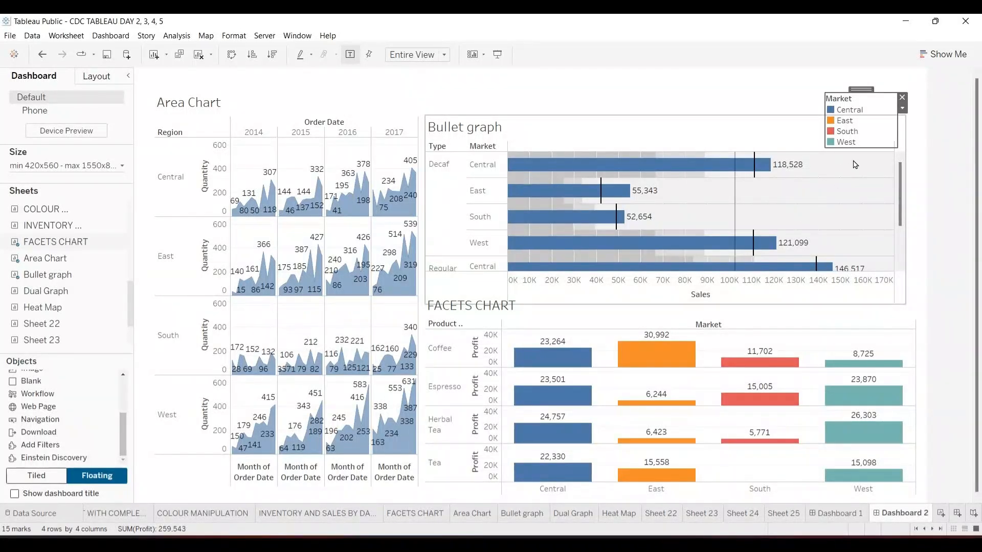
pyautogui.click(834, 110)
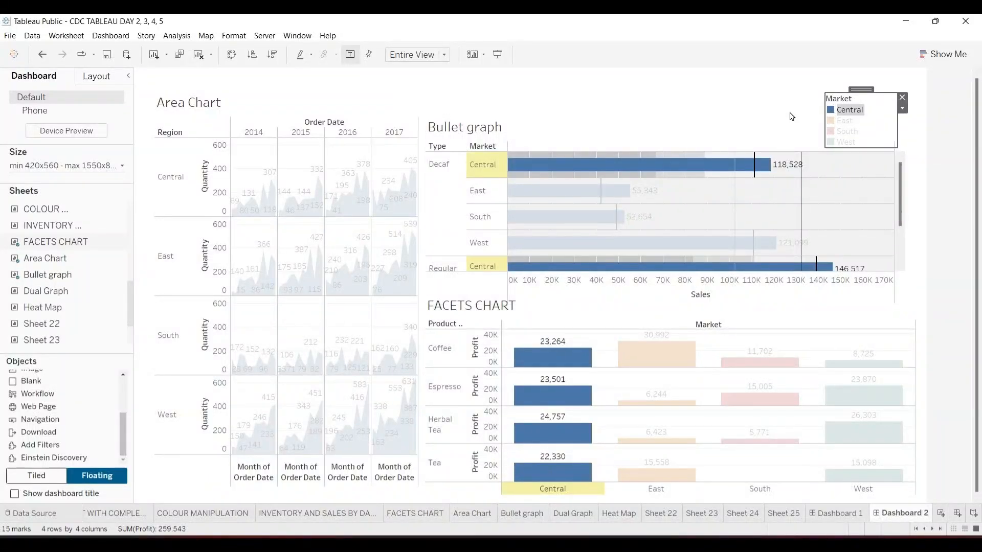
pyautogui.click(873, 119)
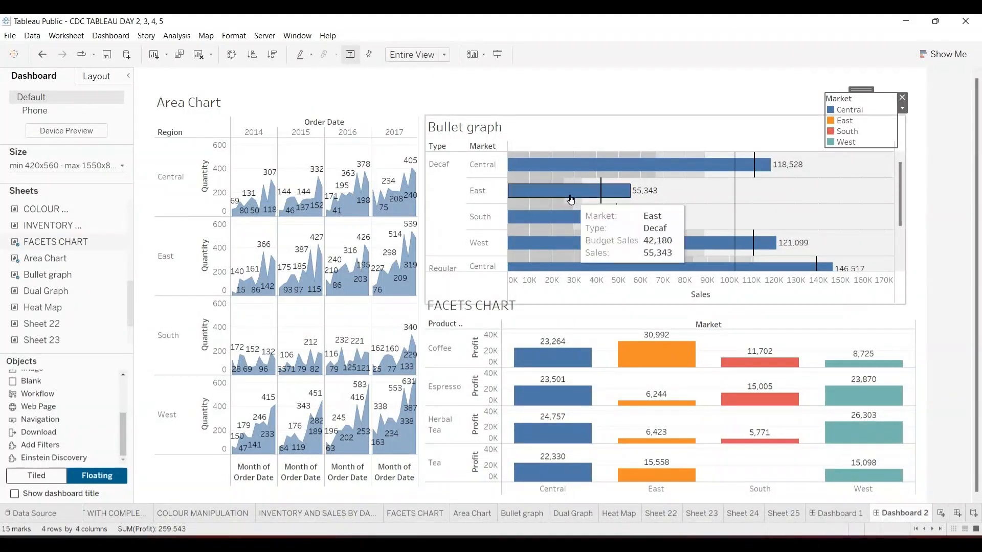
# - Narrow the bullet graph and the facets chart by moving their left edges inward, leaving a gap beside the area chart
pyautogui.click(425, 201)
pyautogui.click(442, 200)
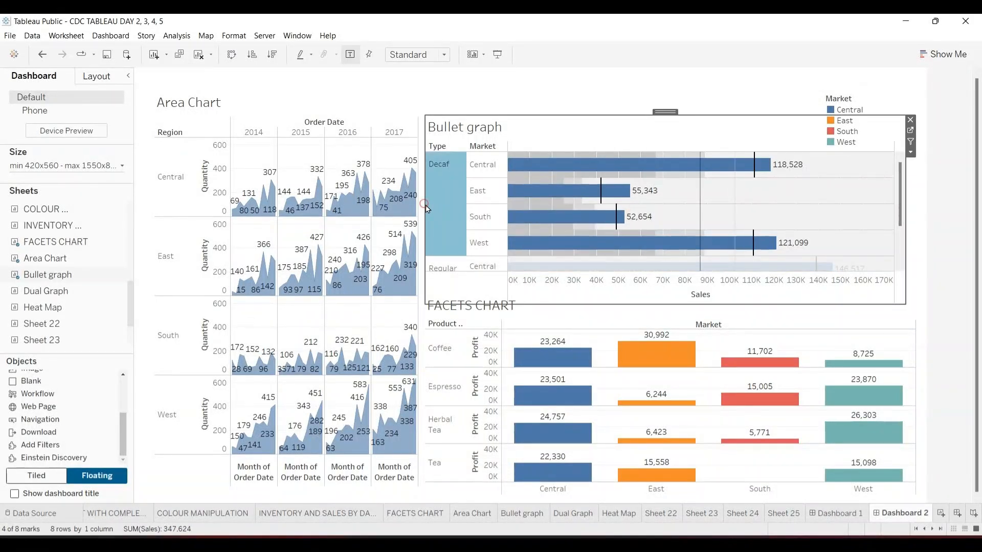
pyautogui.moveTo(426, 204); pyautogui.dragTo(474, 203)
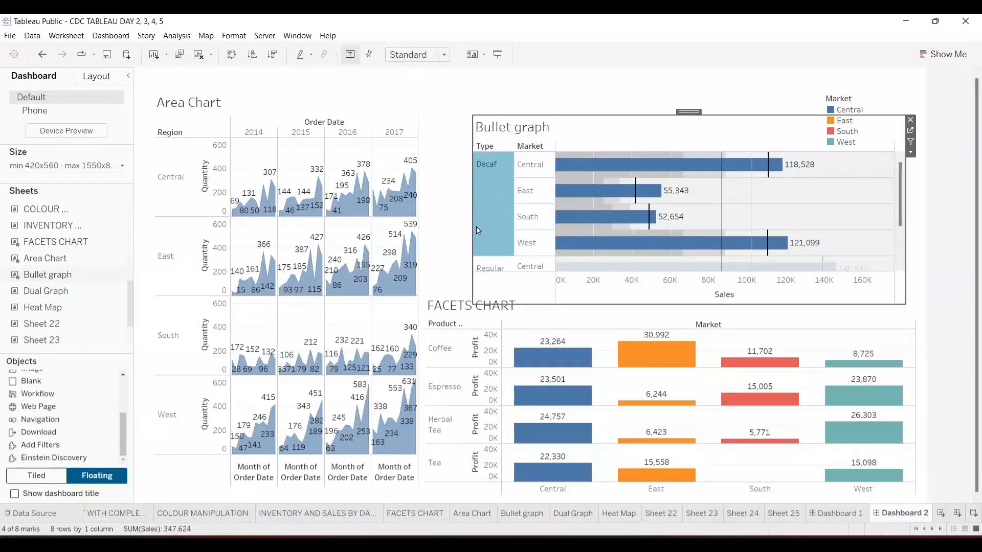
pyautogui.click(487, 327)
pyautogui.moveTo(423, 381); pyautogui.dragTo(478, 366)
# - Widen the area chart to the left edge of the bullet graph and clear its mark selection
pyautogui.click(415, 336)
pyautogui.click(414, 336)
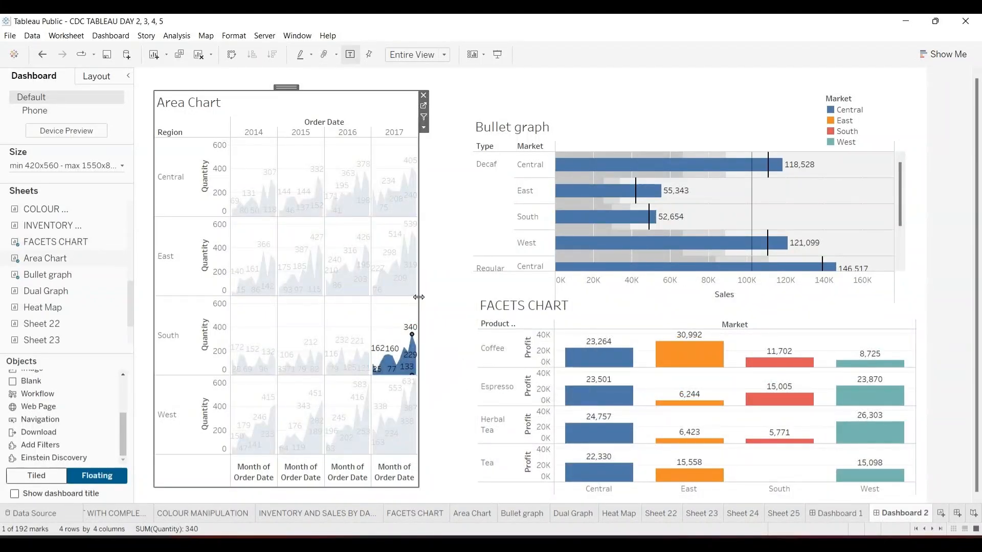
pyautogui.moveTo(419, 296); pyautogui.dragTo(467, 291)
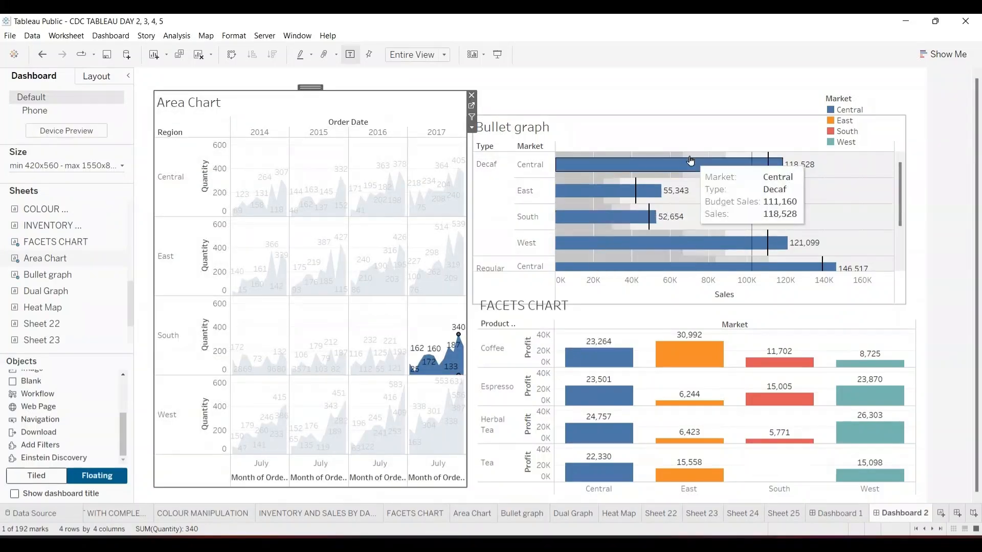
pyautogui.click(443, 322)
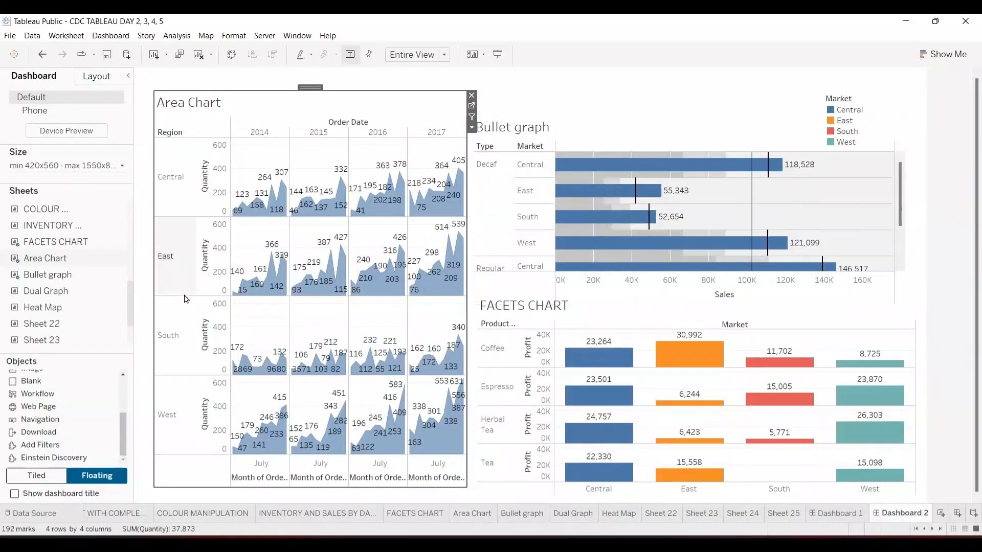
# - Create a third dashboard and set its object placement to Tiled
pyautogui.moveTo(575, 217)
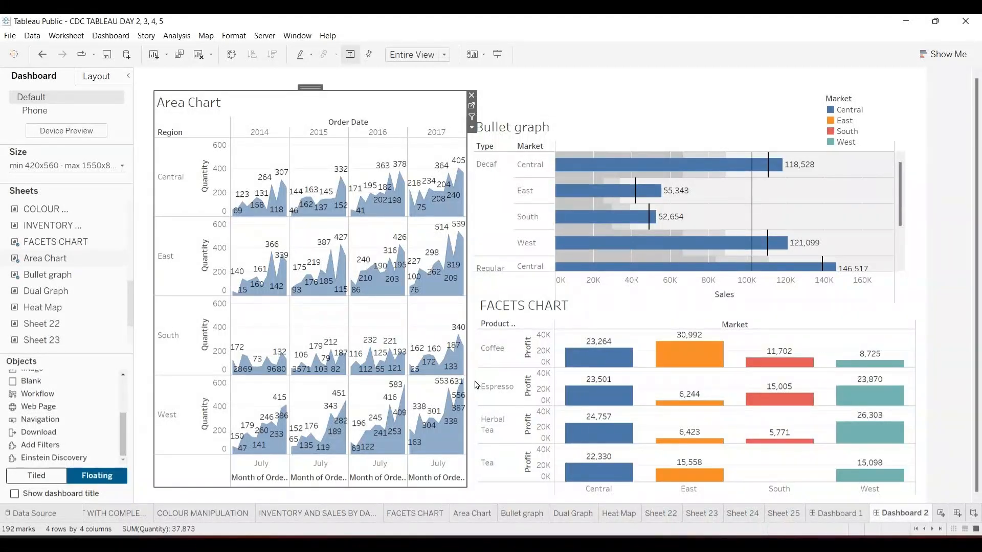
pyautogui.click(959, 516)
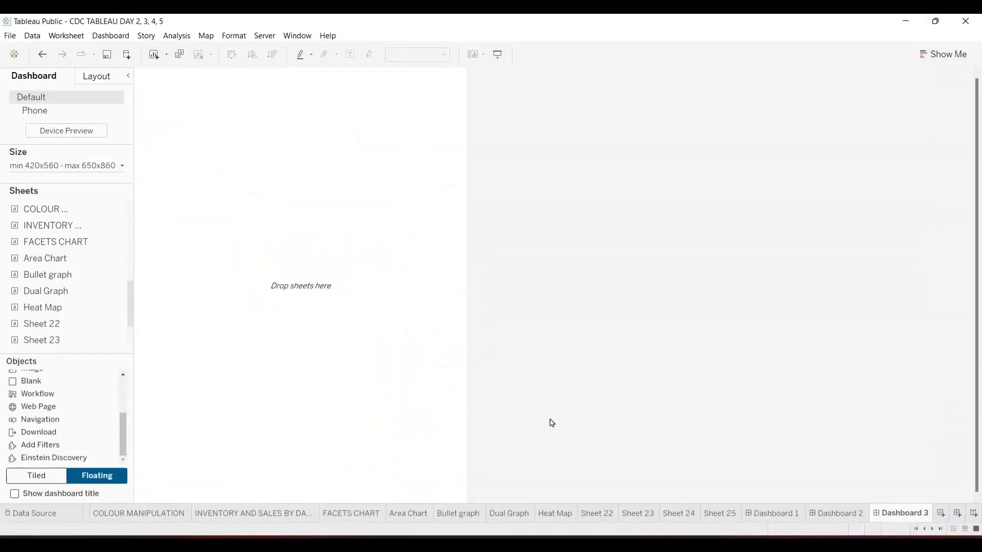
pyautogui.click(37, 482)
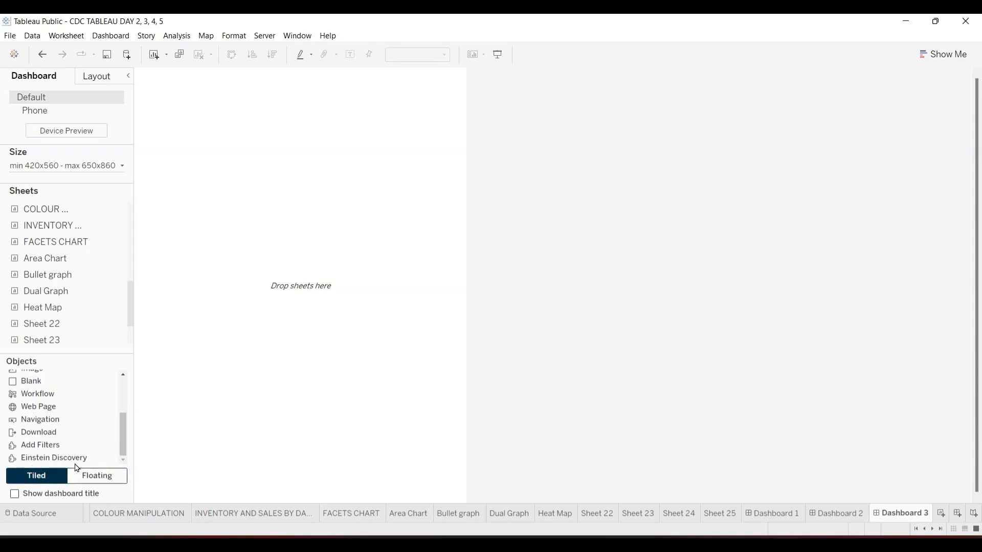
# - Set the maximum width of Dashboard 3's size range to 1650 px
pyautogui.moveTo(129, 238)
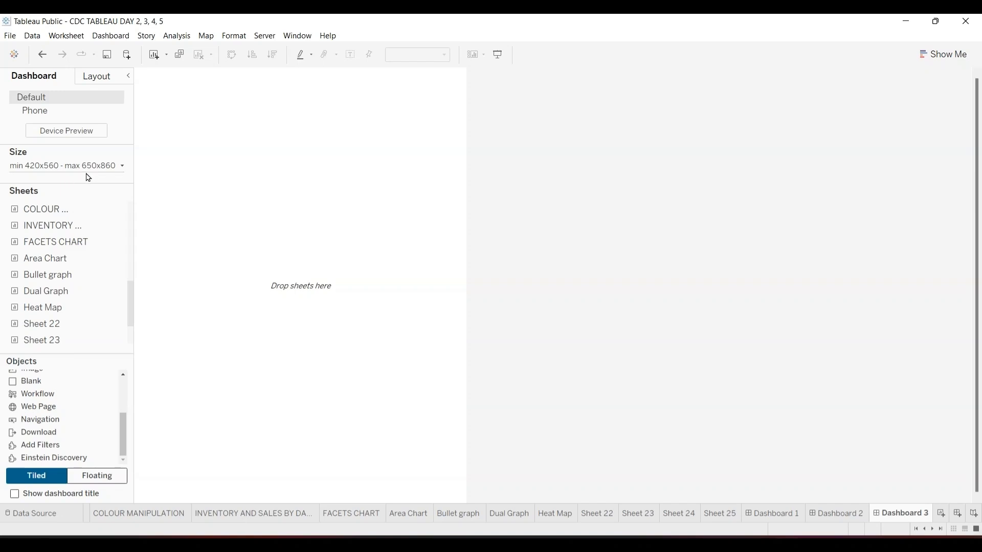
pyautogui.click(124, 169)
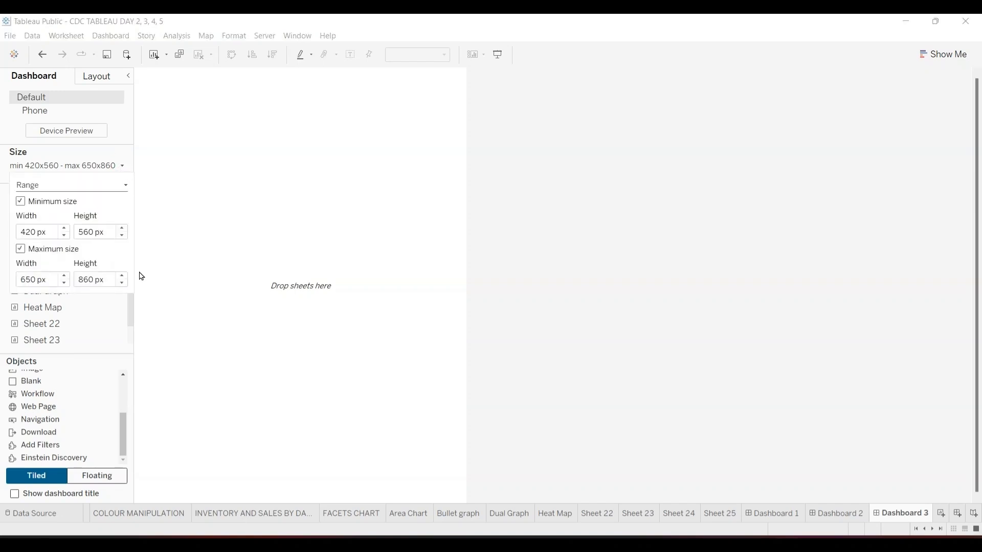
pyautogui.click(65, 277)
pyautogui.click(65, 277)
pyautogui.click(65, 278)
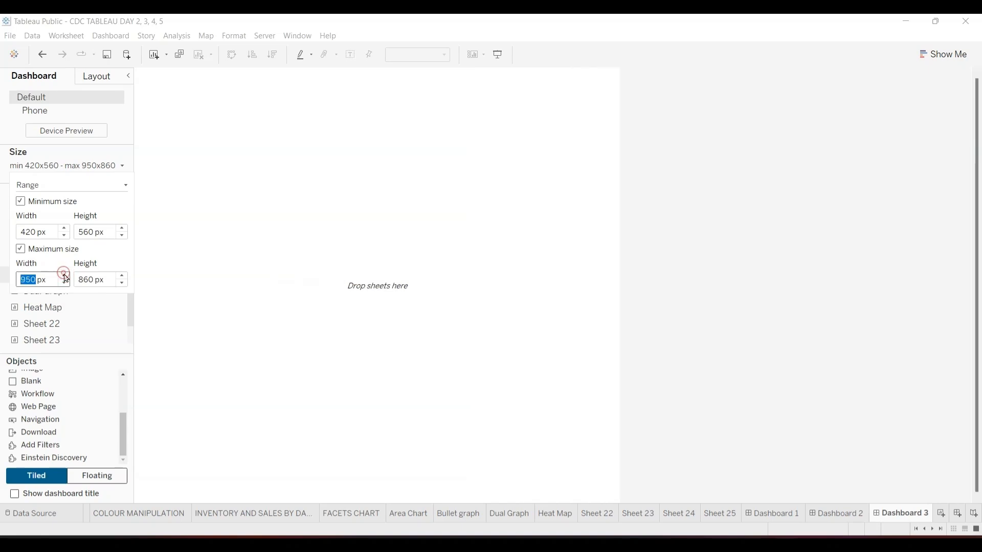
pyautogui.click(65, 277)
pyautogui.click(65, 277)
pyautogui.click(65, 277)
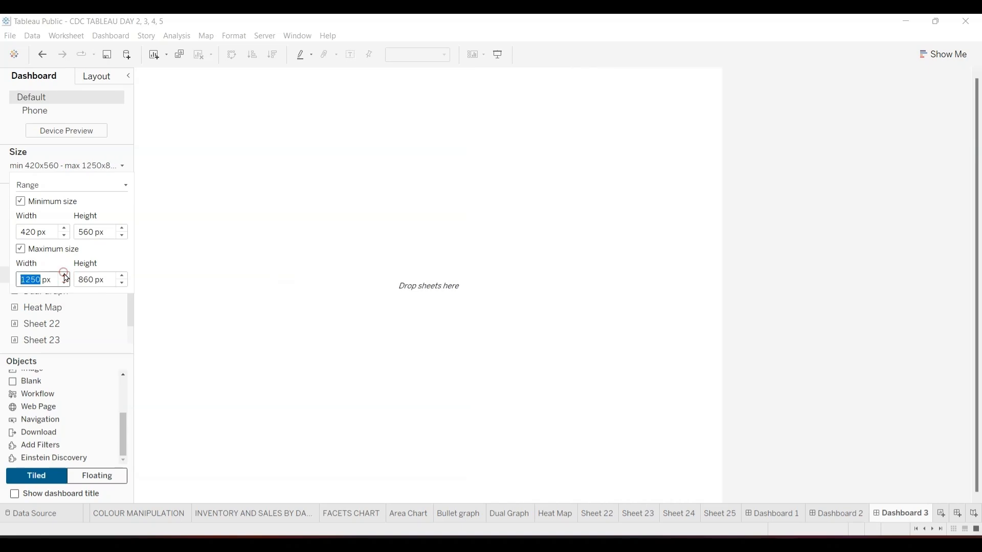
pyautogui.click(65, 277)
pyautogui.click(65, 277)
pyautogui.click(65, 277)
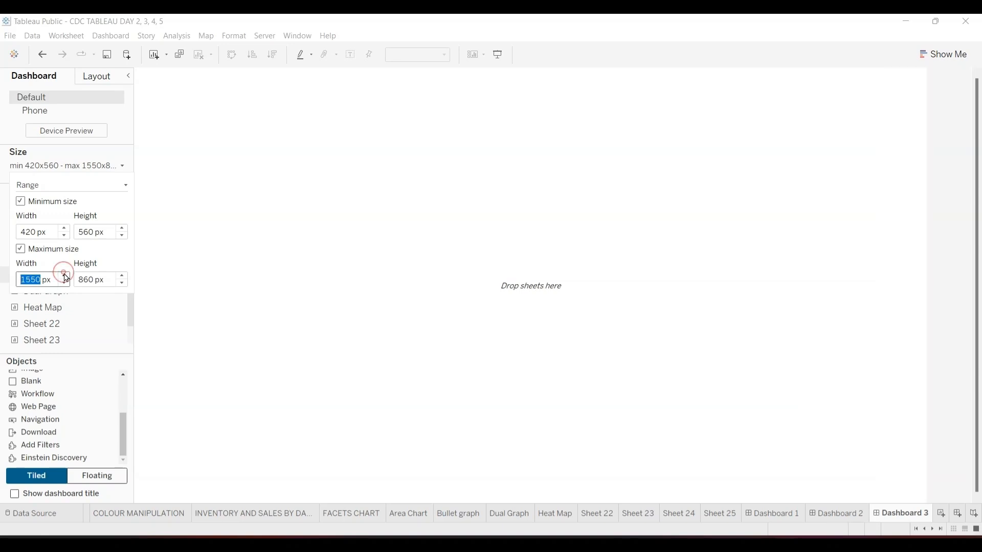
pyautogui.click(65, 277)
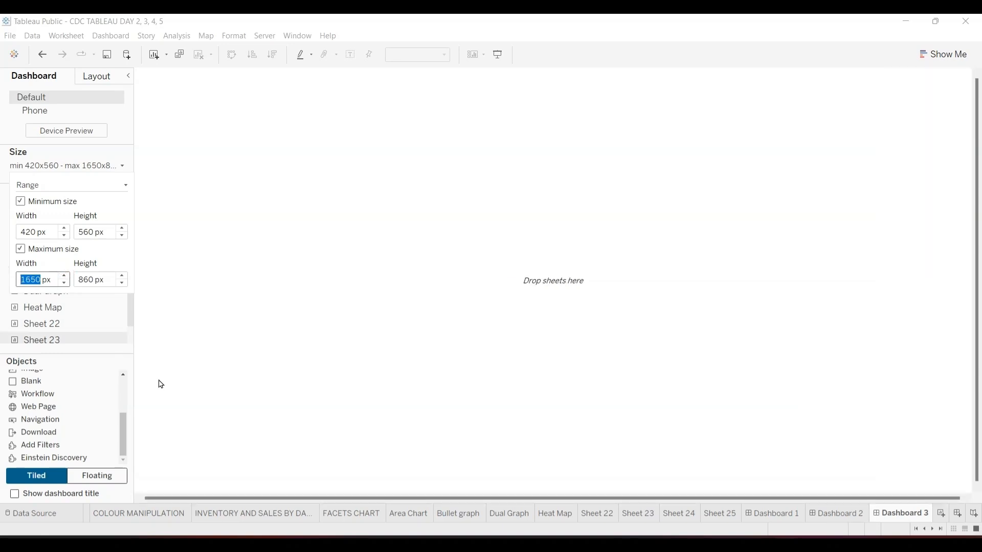
pyautogui.click(112, 319)
# - Place the COLOUR MANIPULATION sheet as a tiled chart on the empty dashboard
pyautogui.moveTo(105, 329)
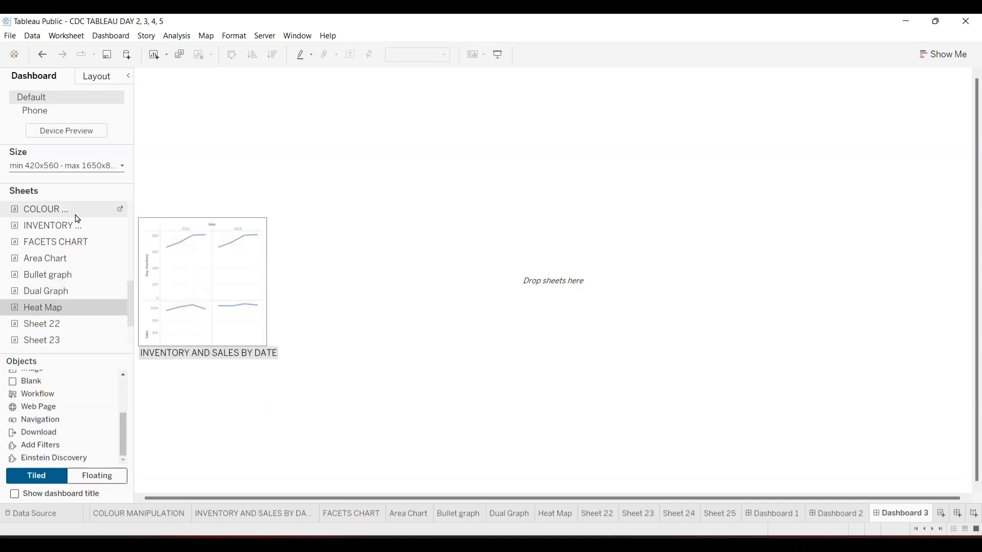
pyautogui.moveTo(75, 210)
pyautogui.moveTo(77, 211); pyautogui.dragTo(216, 182)
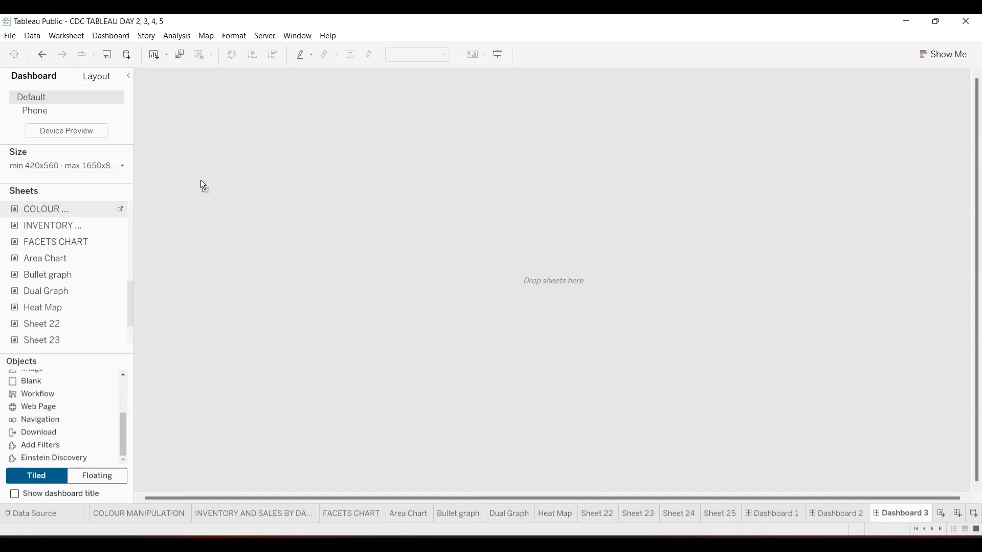
pyautogui.moveTo(188, 192); pyautogui.dragTo(105, 206)
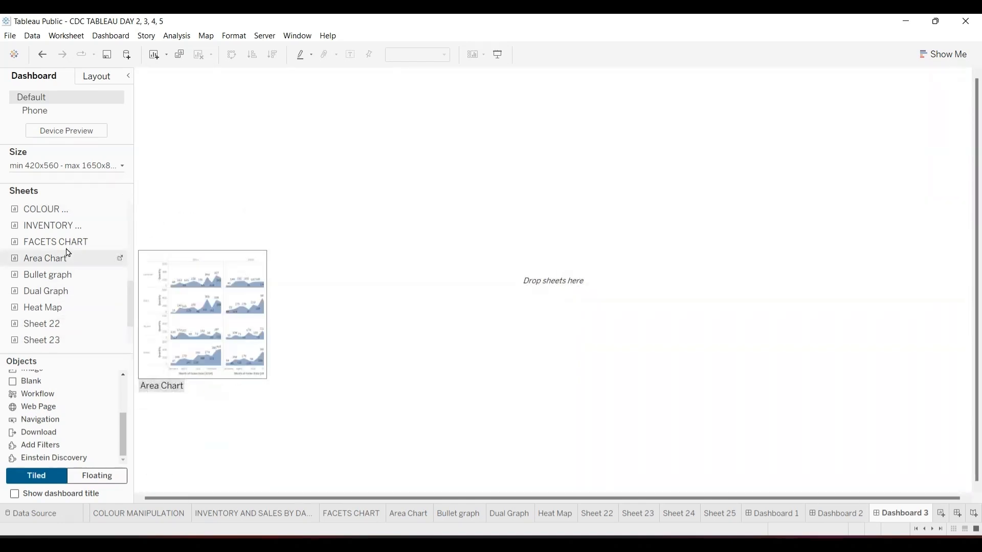
pyautogui.moveTo(65, 227)
pyautogui.moveTo(57, 213); pyautogui.dragTo(66, 209)
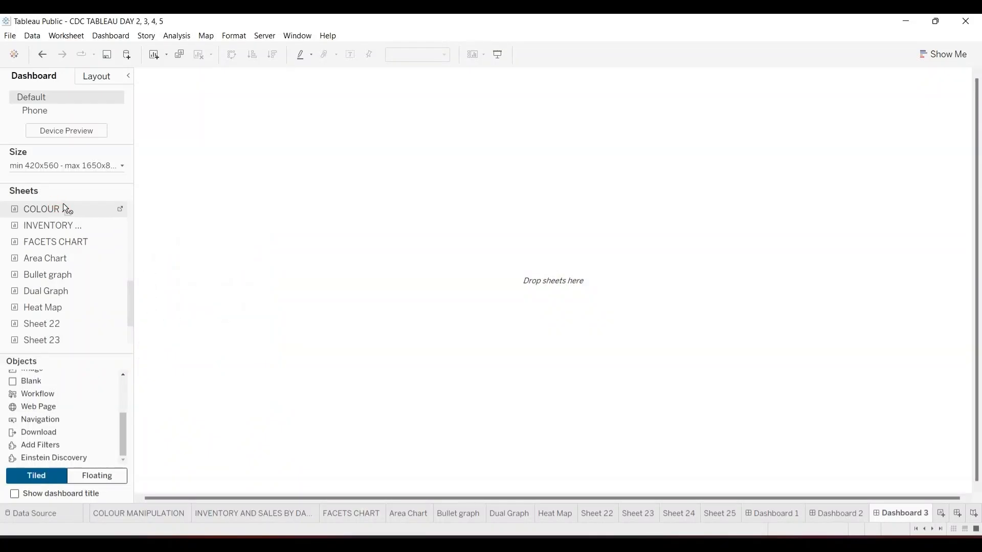
pyautogui.moveTo(133, 182); pyautogui.dragTo(179, 167)
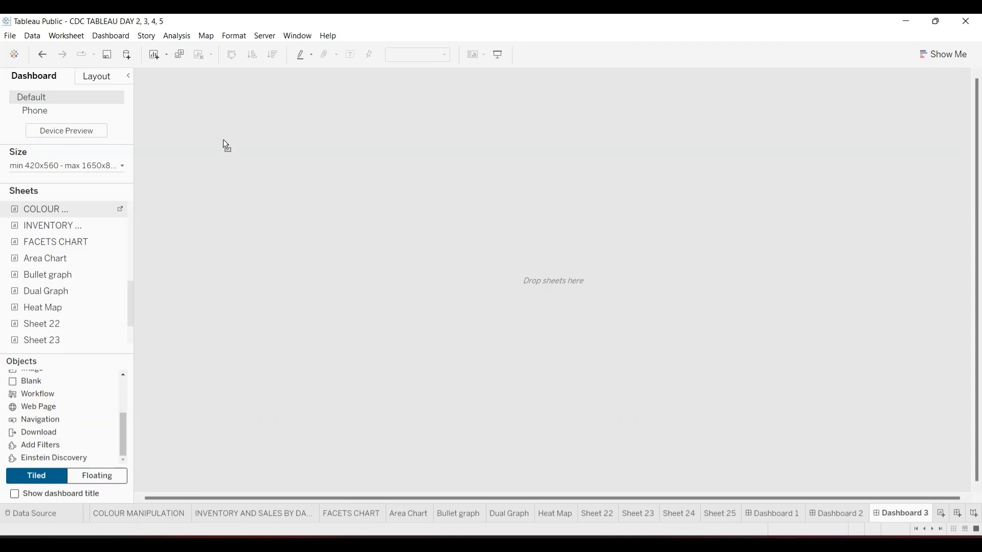
pyautogui.moveTo(233, 142); pyautogui.dragTo(233, 142)
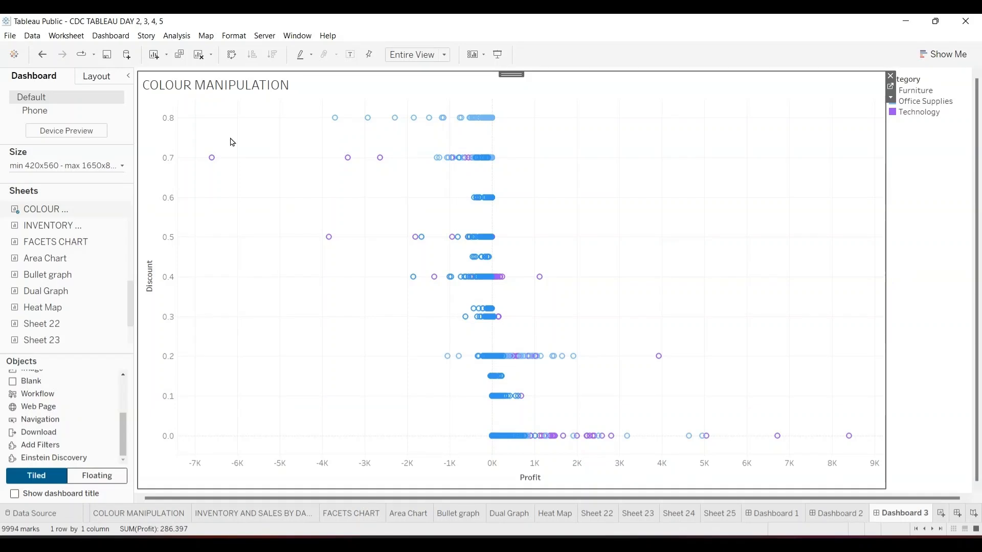
# - Try to move the tiled COLOUR MANIPULATION chart lower on the dashboard
pyautogui.click(901, 211)
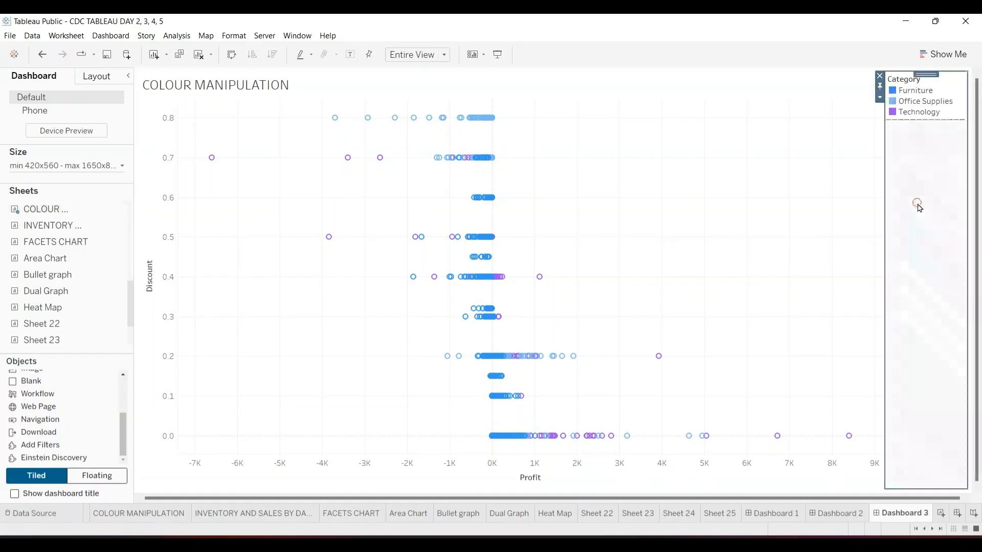
pyautogui.click(823, 231)
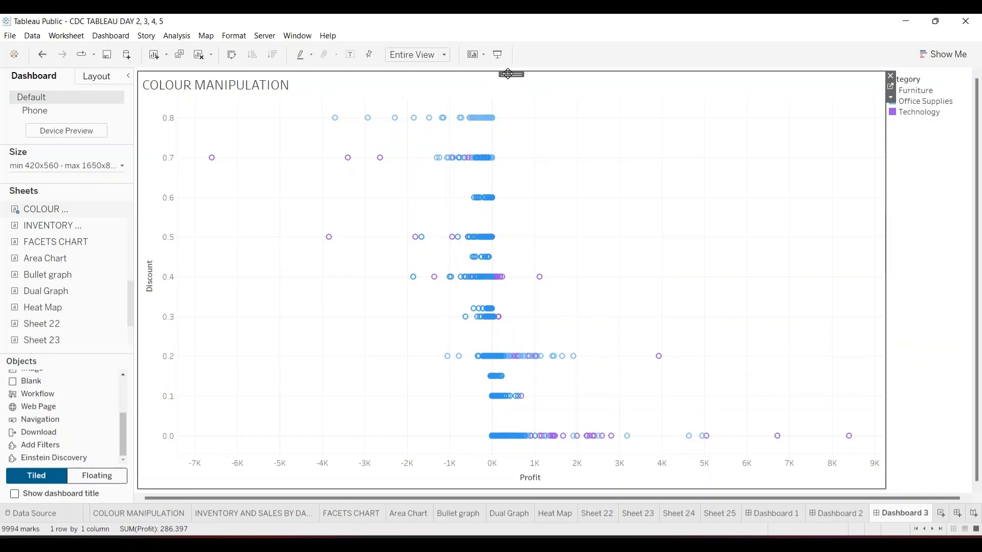
pyautogui.moveTo(511, 74); pyautogui.dragTo(513, 117)
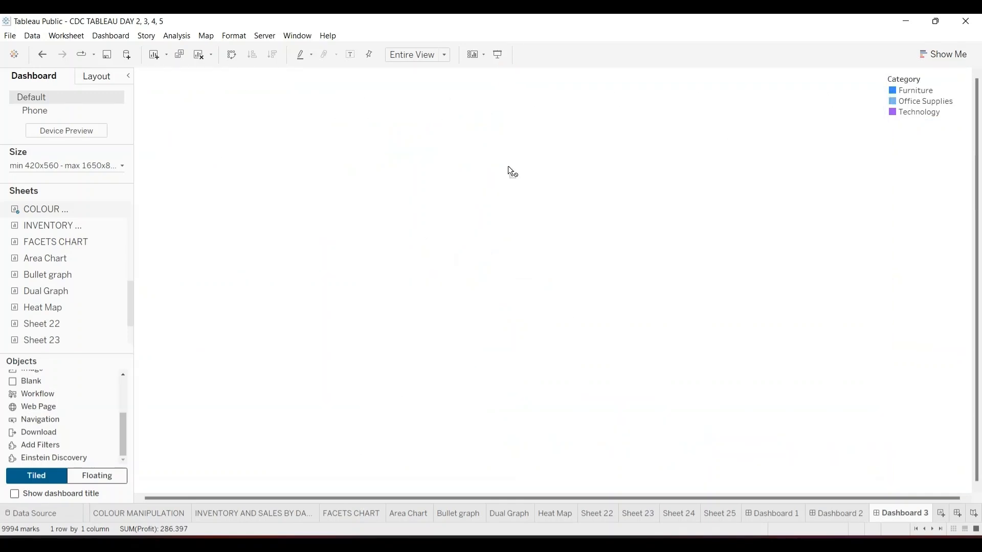
pyautogui.moveTo(513, 194); pyautogui.dragTo(515, 197)
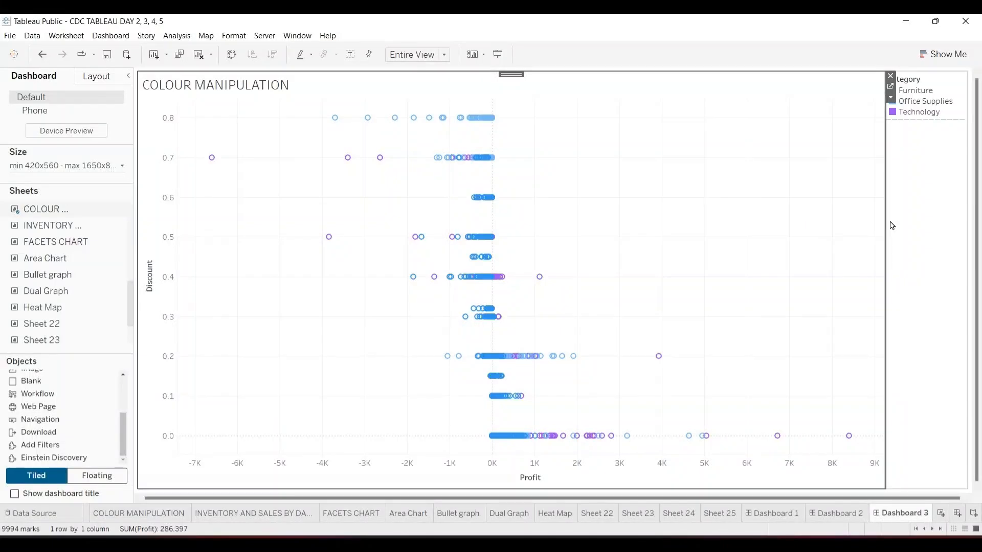
# - Narrow the COLOUR MANIPULATION chart to just under half the dashboard's width and place the FACETS CHART sheet tiled below it
pyautogui.moveTo(945, 221); pyautogui.dragTo(505, 255)
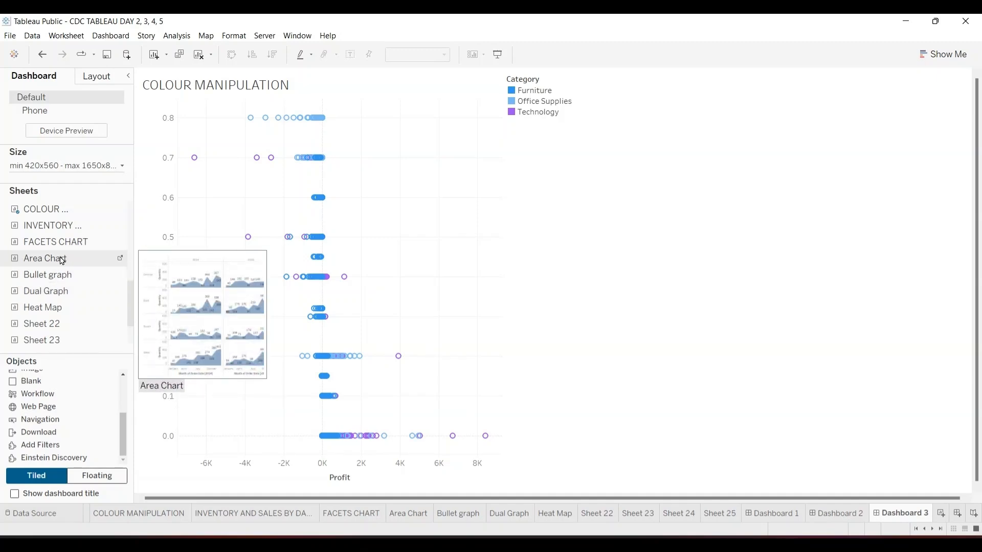
pyautogui.moveTo(61, 241); pyautogui.dragTo(362, 220)
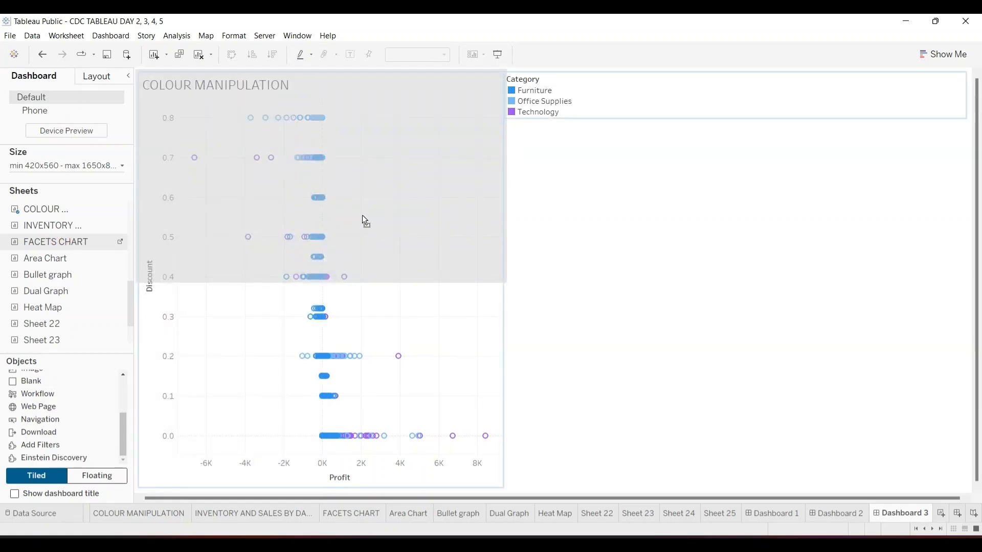
pyautogui.moveTo(360, 216); pyautogui.dragTo(314, 331)
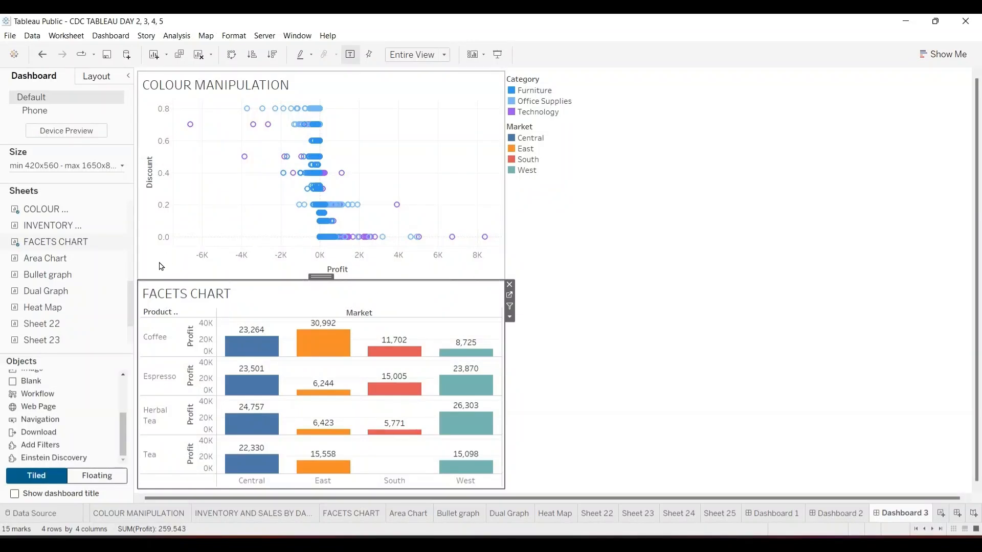
# - Place the SCATTER PLOT WITH COMPLEX FUNCTIONS sheet tiled beside the COLOUR MANIPULATION chart, above FACETS CHART
pyautogui.moveTo(132, 296); pyautogui.dragTo(131, 267)
pyautogui.moveTo(93, 231)
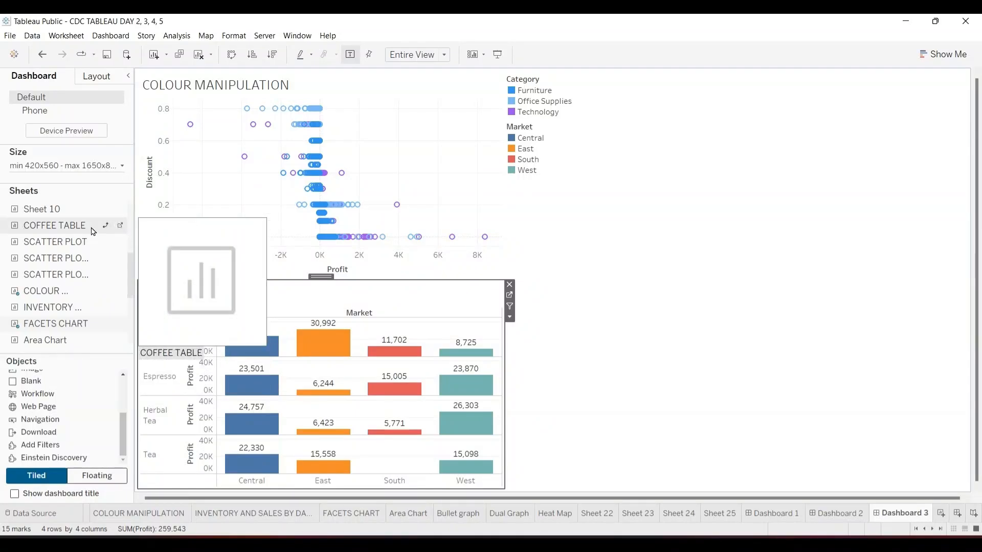
pyautogui.click(80, 224)
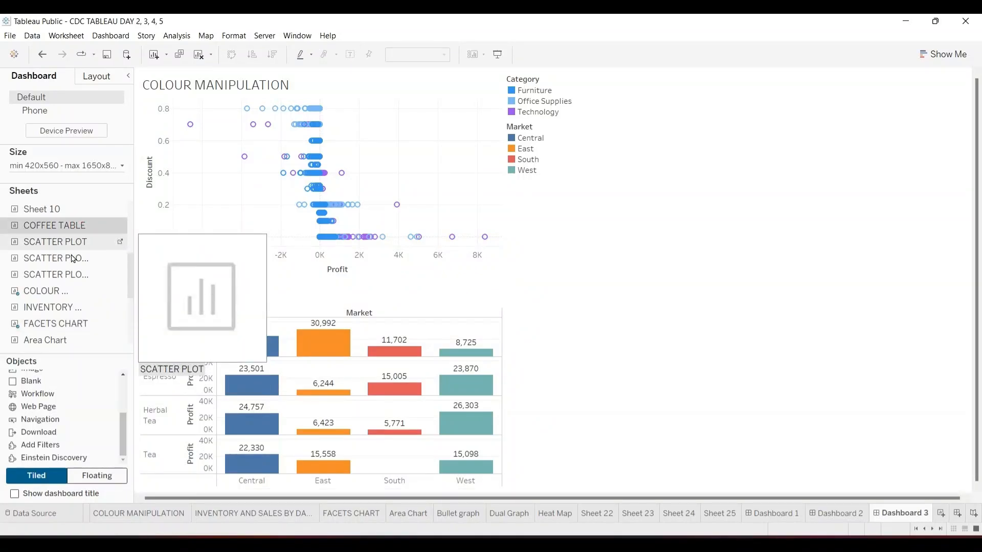
pyautogui.moveTo(73, 258)
pyautogui.moveTo(62, 278)
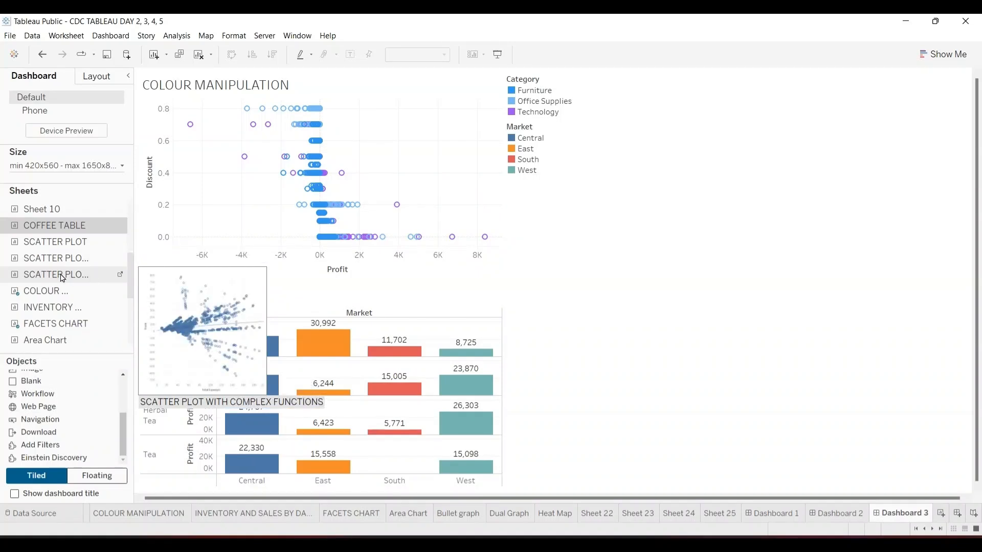
pyautogui.moveTo(60, 276); pyautogui.dragTo(174, 218)
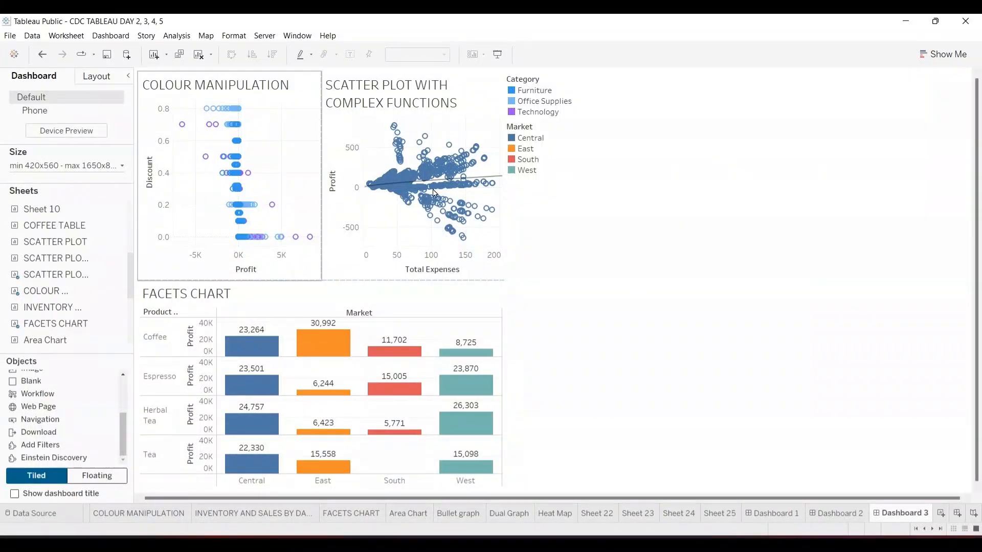
# - Undo all chart placements on Dashboard 3 and the last change to its maximum width
pyautogui.click(42, 54)
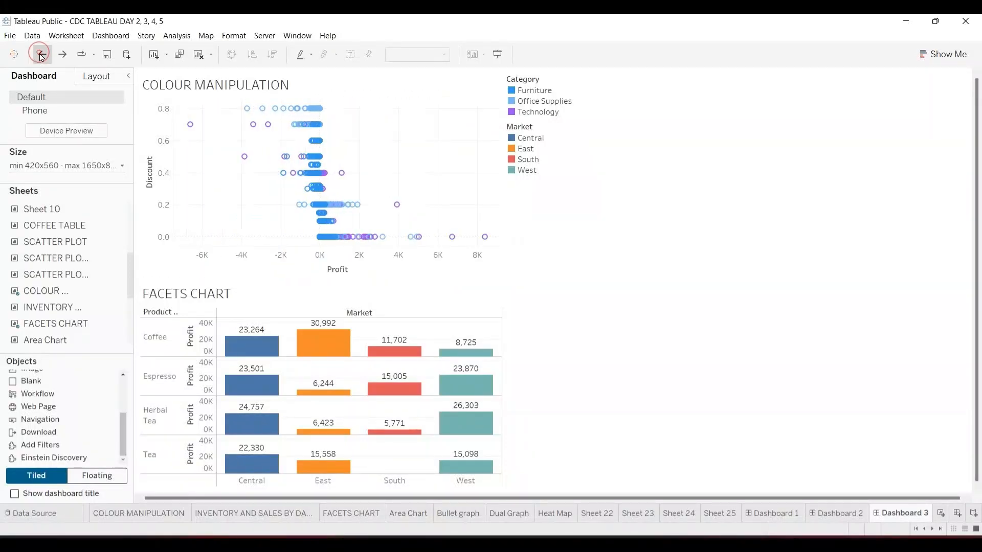
pyautogui.click(42, 55)
pyautogui.click(42, 55)
pyautogui.click(42, 54)
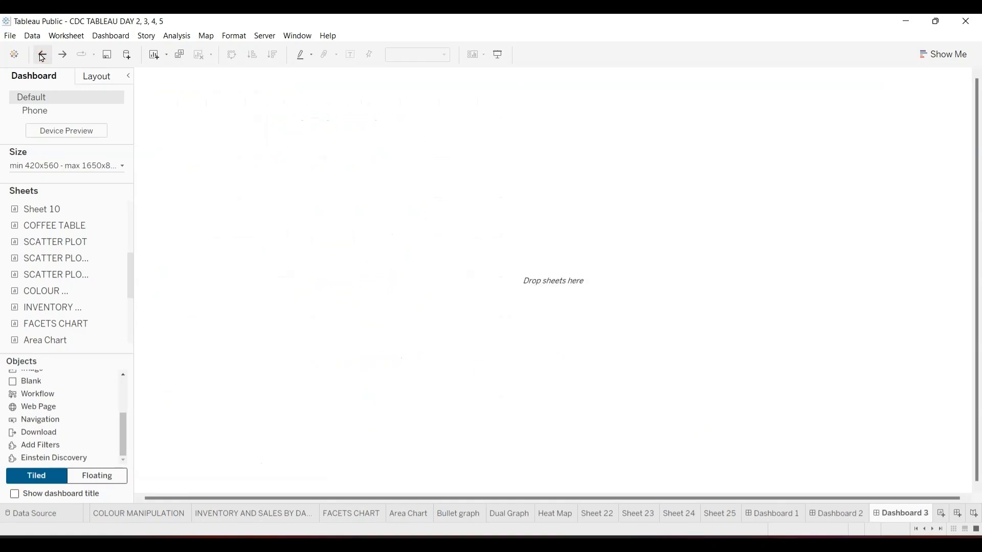
pyautogui.click(42, 54)
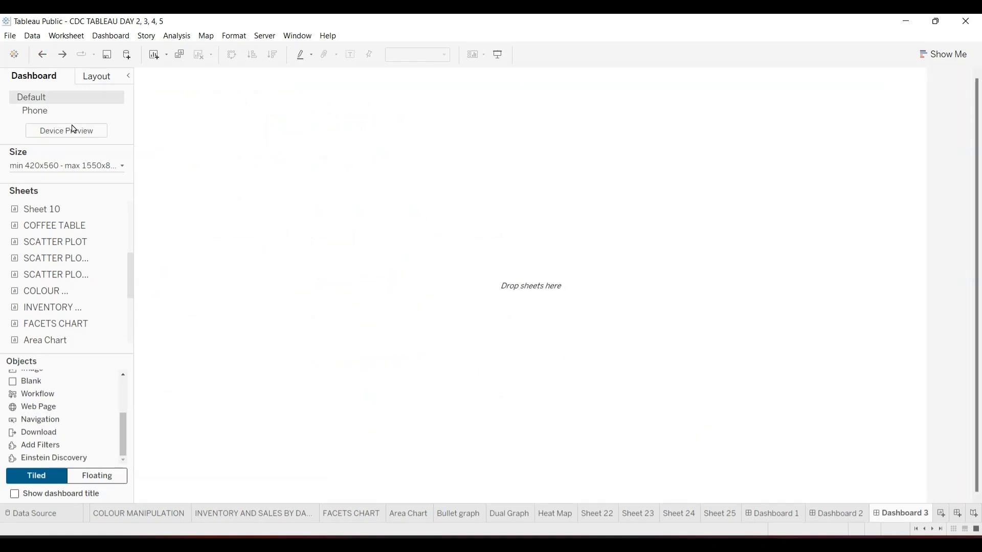
# - Set the minimum width of Dashboard 3's size range to 820 px
pyautogui.click(122, 167)
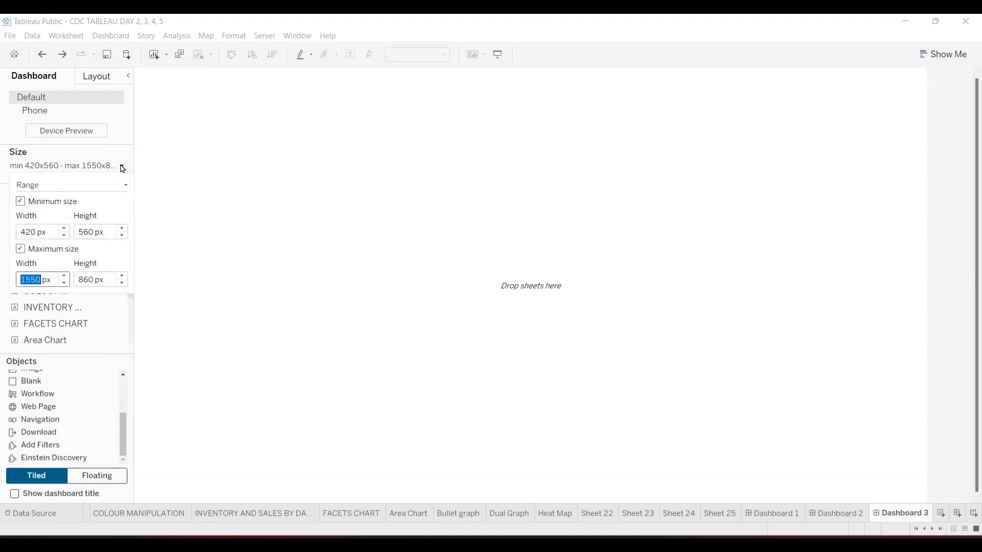
pyautogui.click(64, 230)
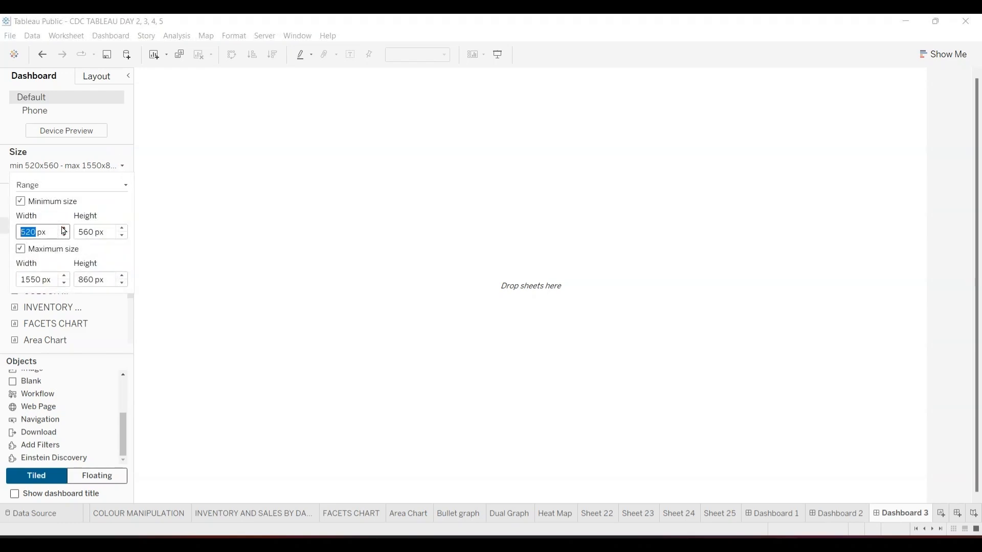
pyautogui.click(67, 229)
pyautogui.click(66, 229)
pyautogui.click(102, 323)
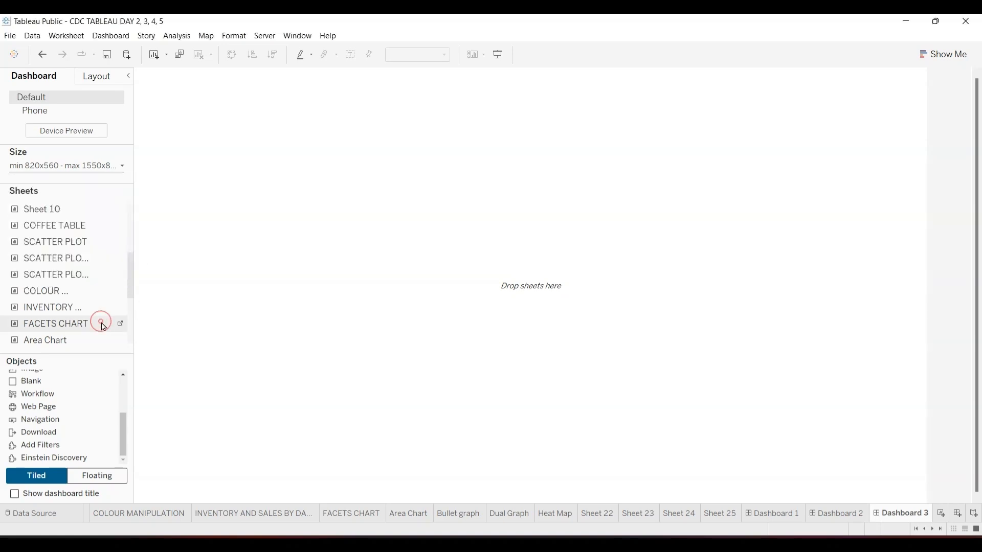
# - Place the SCATTER PLOT WITH COMPLEX FUNCTIONS sheet tiled on the empty dashboard and the FACETS CHART sheet tiled to its right
pyautogui.moveTo(68, 279)
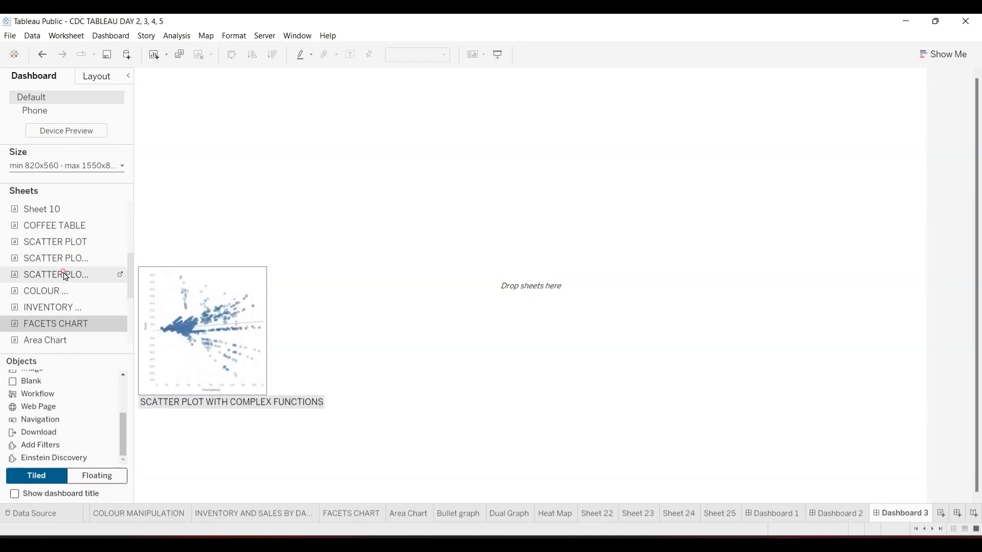
pyautogui.moveTo(65, 277); pyautogui.dragTo(232, 191)
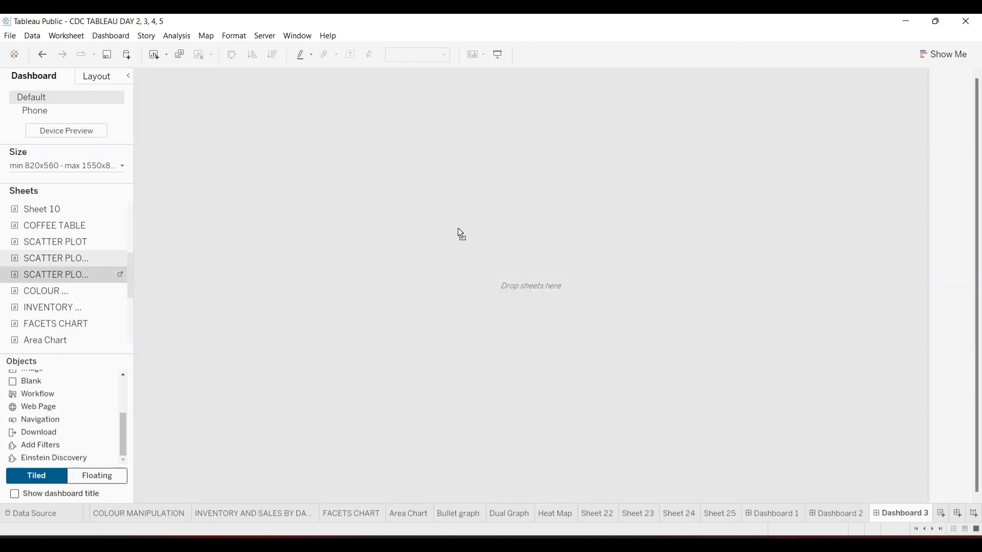
pyautogui.moveTo(460, 234); pyautogui.dragTo(461, 234)
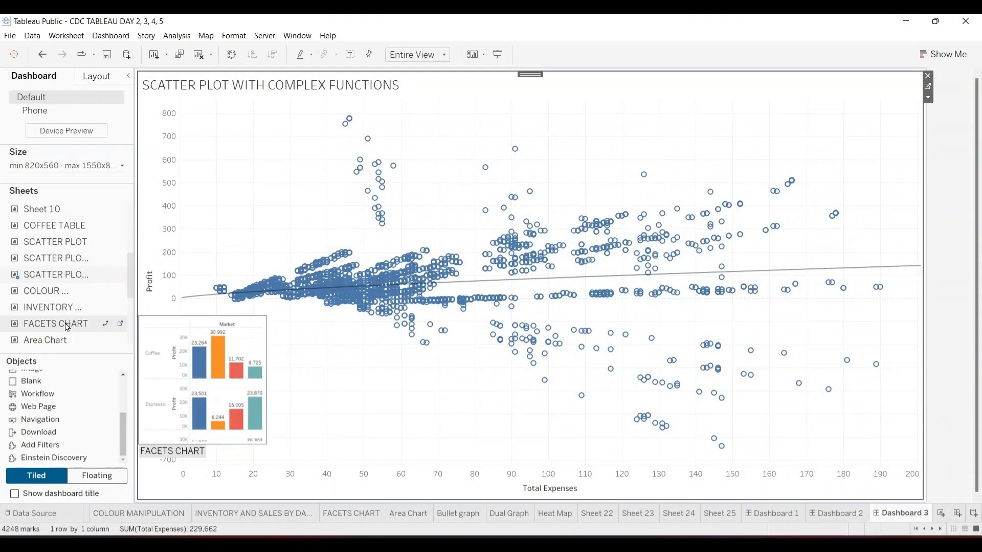
pyautogui.moveTo(69, 324)
pyautogui.mouseDown()
pyautogui.moveTo(181, 247)
pyautogui.moveTo(246, 228)
pyautogui.mouseUp()
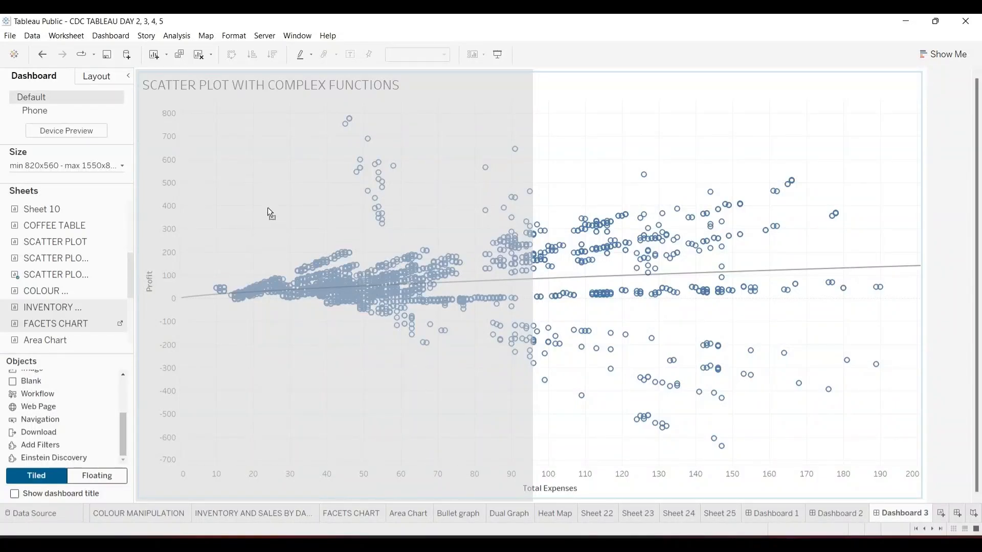
pyautogui.moveTo(268, 208)
pyautogui.mouseDown()
pyautogui.moveTo(267, 170)
pyautogui.moveTo(338, 237)
pyautogui.moveTo(585, 165)
pyautogui.moveTo(581, 281)
pyautogui.moveTo(573, 271)
pyautogui.moveTo(600, 242)
pyautogui.moveTo(548, 257)
pyautogui.moveTo(671, 261)
pyautogui.mouseUp()
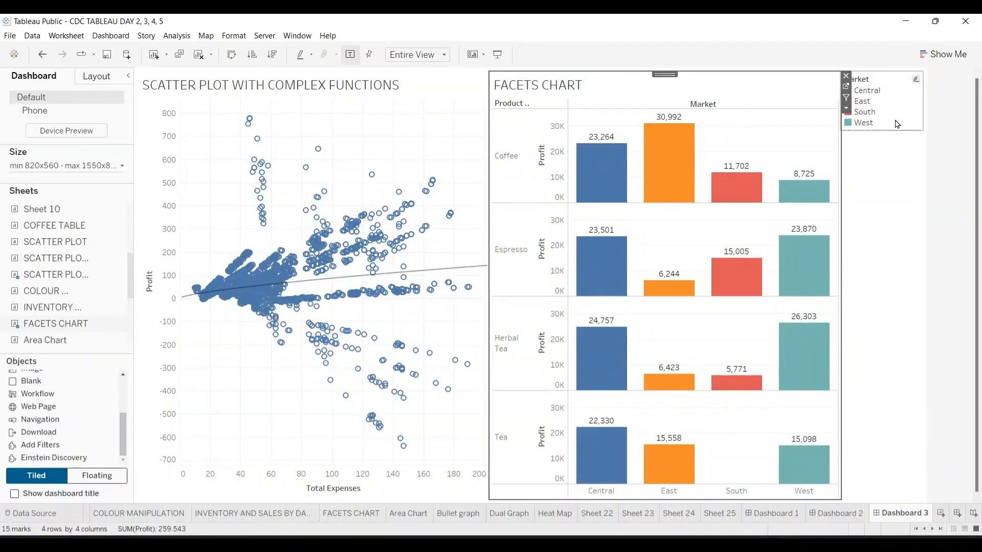
# - Place the COLOUR MANIPULATION sheet tiled directly below the scatter plot
pyautogui.moveTo(55, 258); pyautogui.dragTo(62, 276)
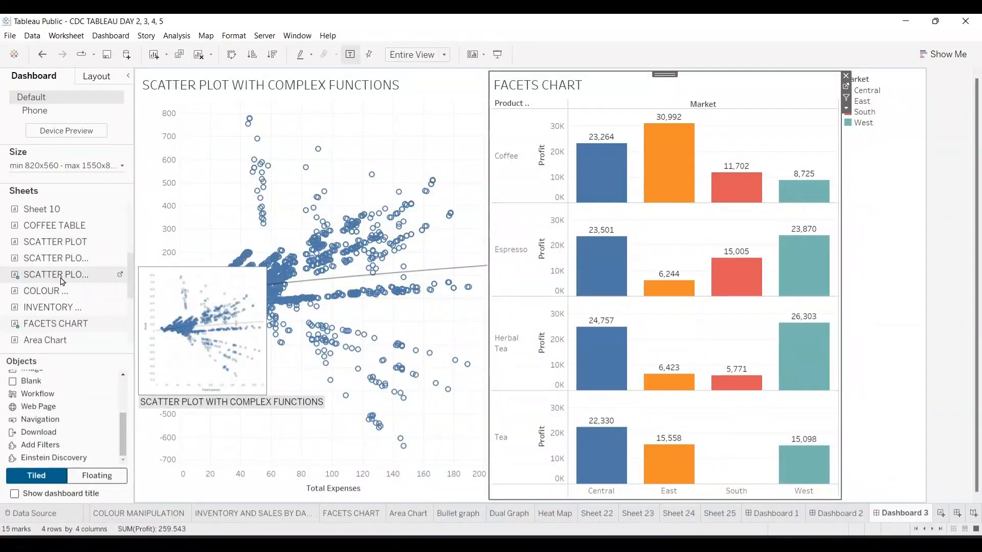
pyautogui.moveTo(61, 292)
pyautogui.mouseDown()
pyautogui.moveTo(82, 272)
pyautogui.moveTo(213, 213)
pyautogui.moveTo(473, 154)
pyautogui.moveTo(678, 155)
pyautogui.mouseUp()
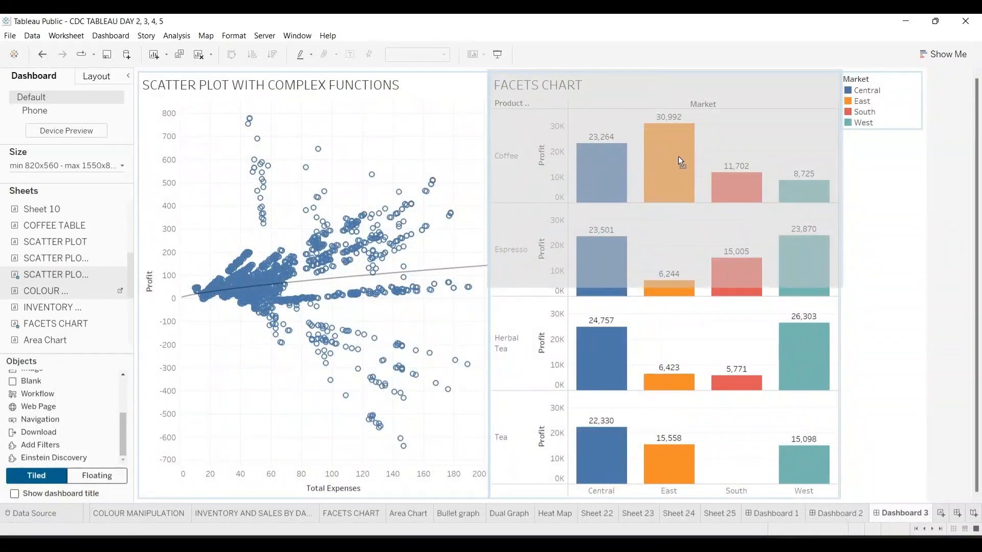
pyautogui.moveTo(683, 225)
pyautogui.mouseDown()
pyautogui.moveTo(677, 314)
pyautogui.moveTo(664, 322)
pyautogui.moveTo(404, 370)
pyautogui.moveTo(283, 422)
pyautogui.mouseUp()
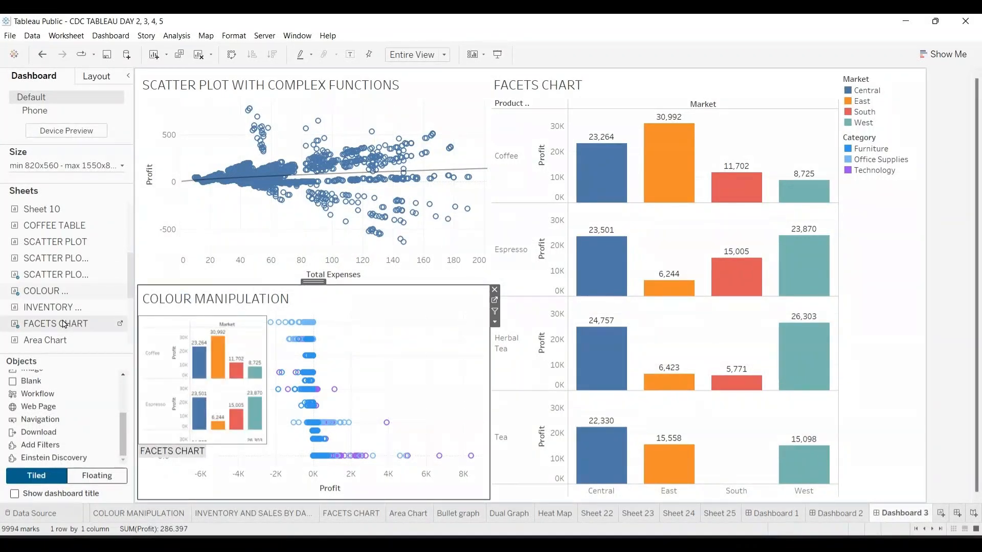
# - Place the Bullet graph sheet tiled above FACETS CHART and widen the gap between the Market and Category legends
pyautogui.moveTo(128, 276); pyautogui.dragTo(131, 295)
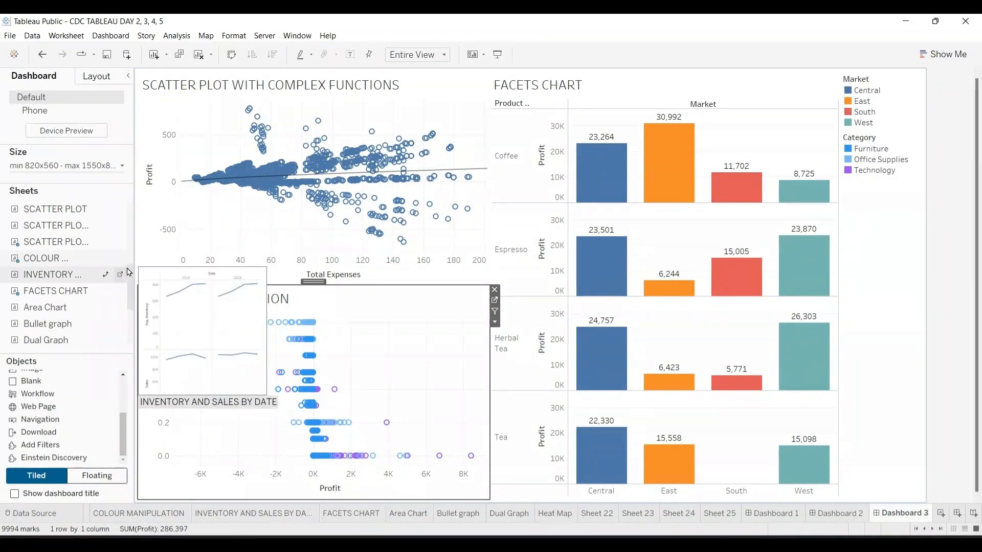
pyautogui.moveTo(130, 276); pyautogui.dragTo(132, 300)
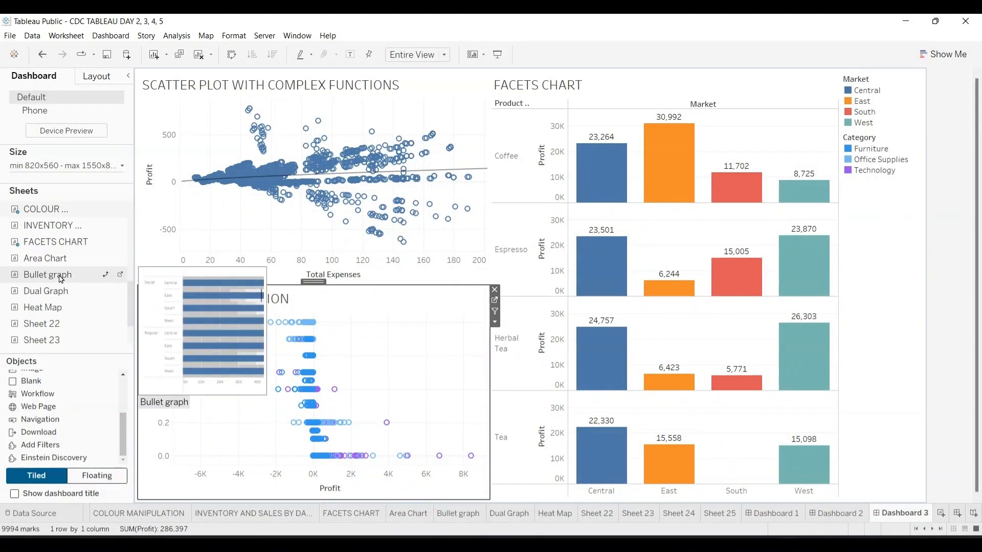
pyautogui.moveTo(60, 279); pyautogui.dragTo(296, 198)
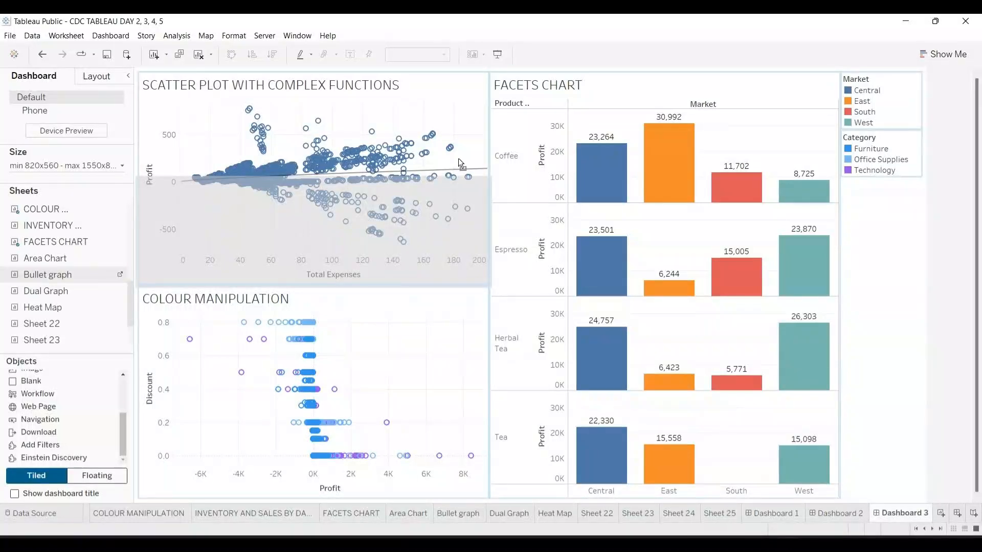
pyautogui.moveTo(458, 158); pyautogui.dragTo(578, 156)
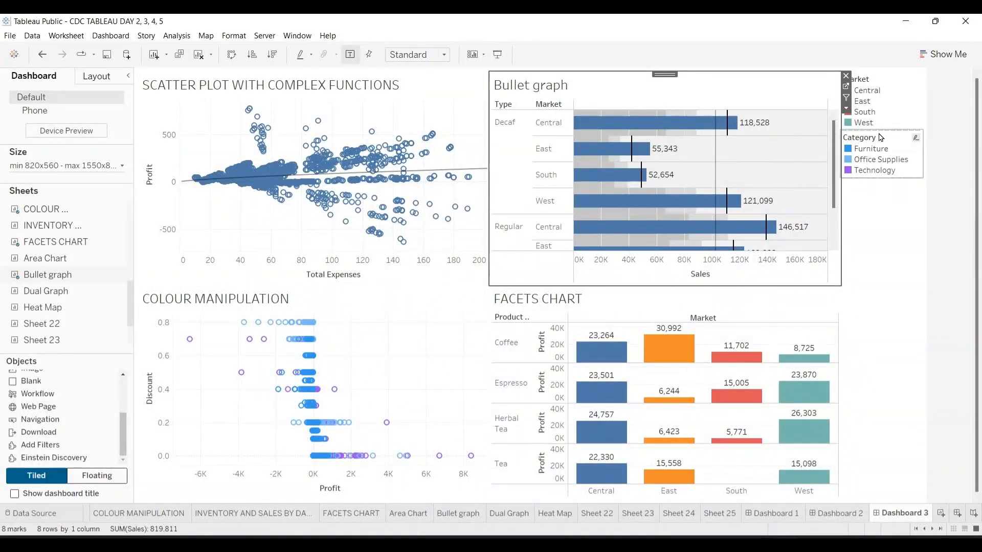
pyautogui.moveTo(881, 136); pyautogui.dragTo(884, 164)
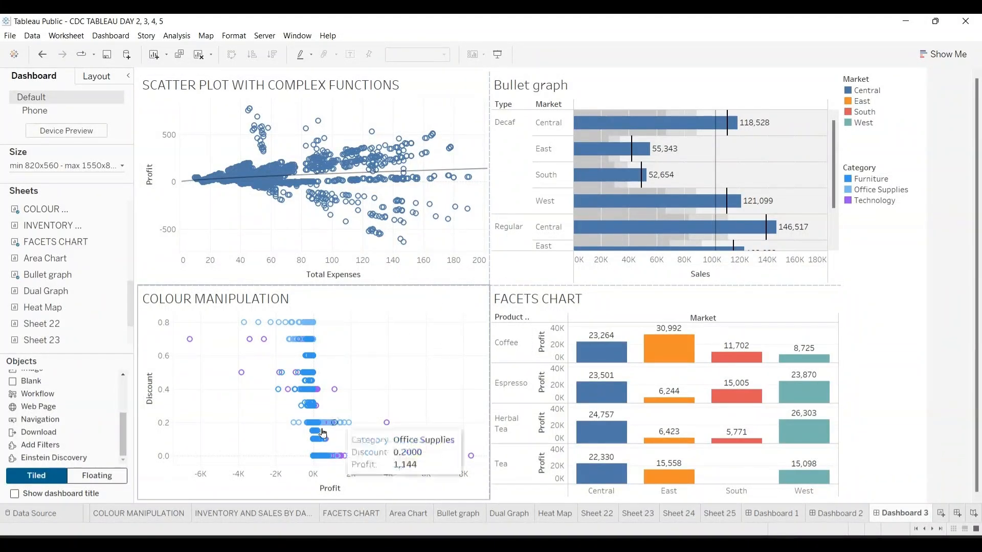
# - Show the dashboard title and replace its text with "CDC_DASHBORD 1"
pyautogui.click(14, 494)
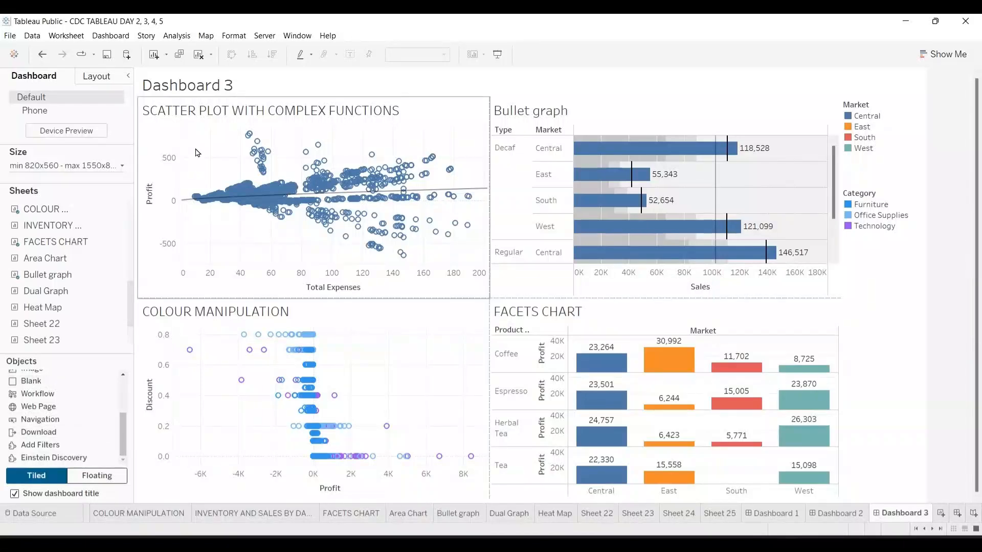
pyautogui.click(232, 90)
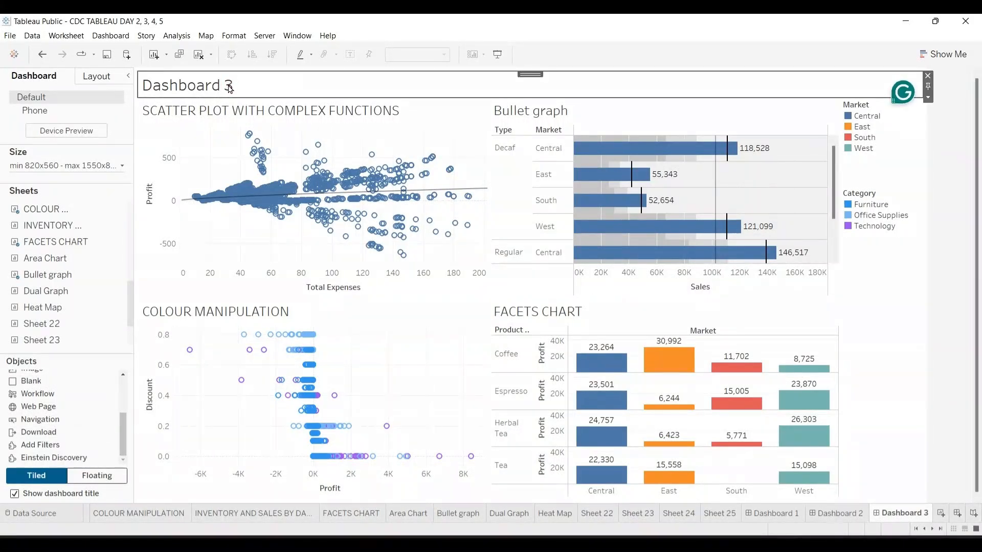
pyautogui.click(230, 88)
pyautogui.doubleClick(229, 88)
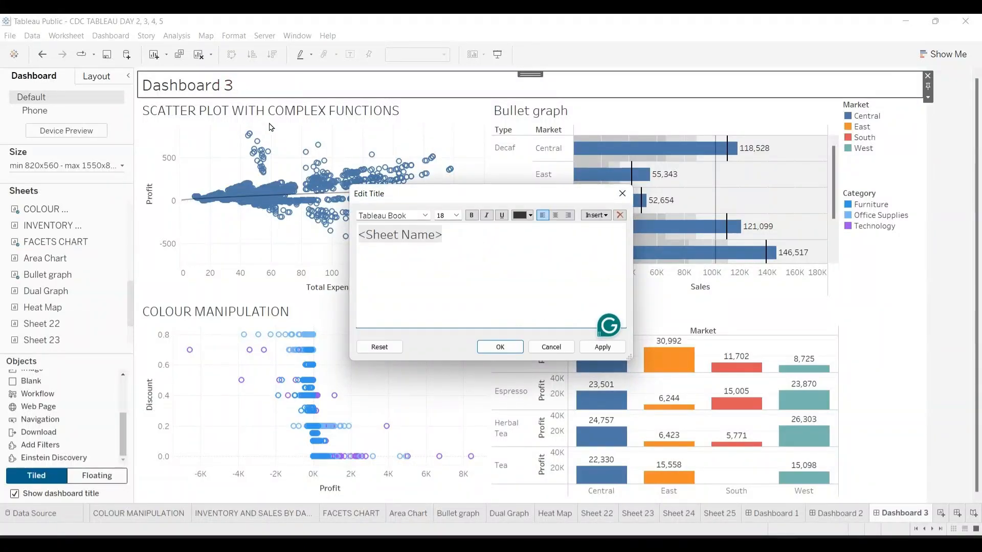
pyautogui.hotkey('ctrl', 'a')
pyautogui.press('Delete')
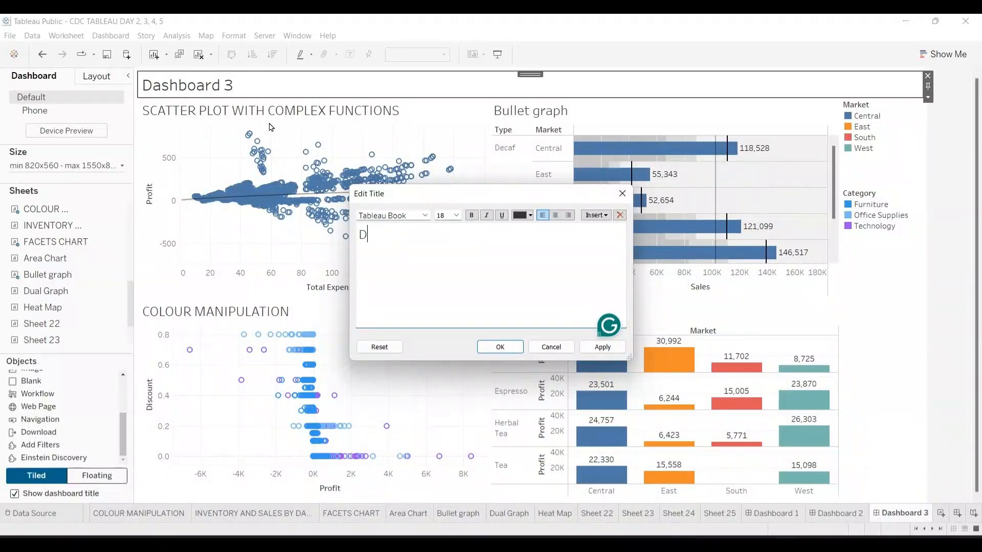
pyautogui.write('D')
pyautogui.press('BackSpace')
pyautogui.write('CDC_DASHBORD')
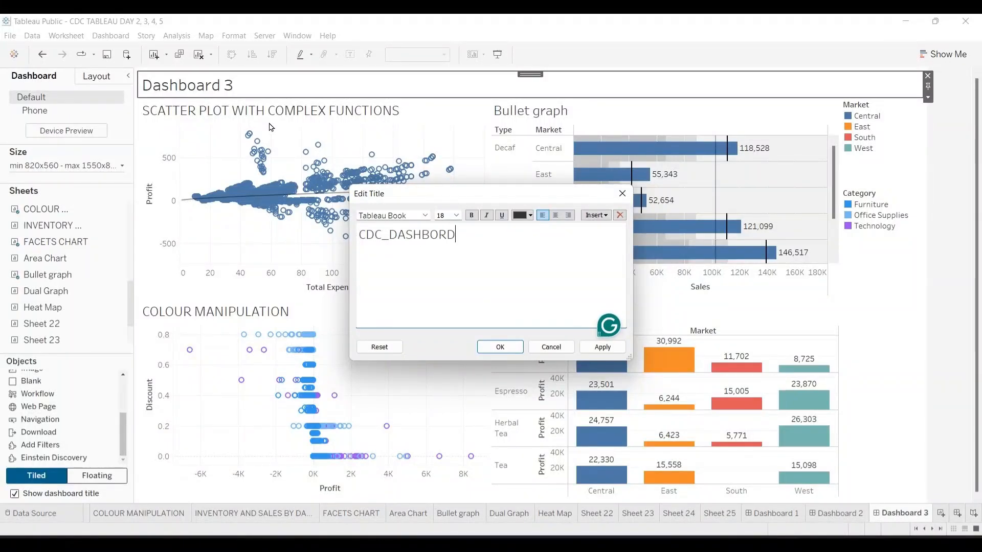
pyautogui.write(' 1')
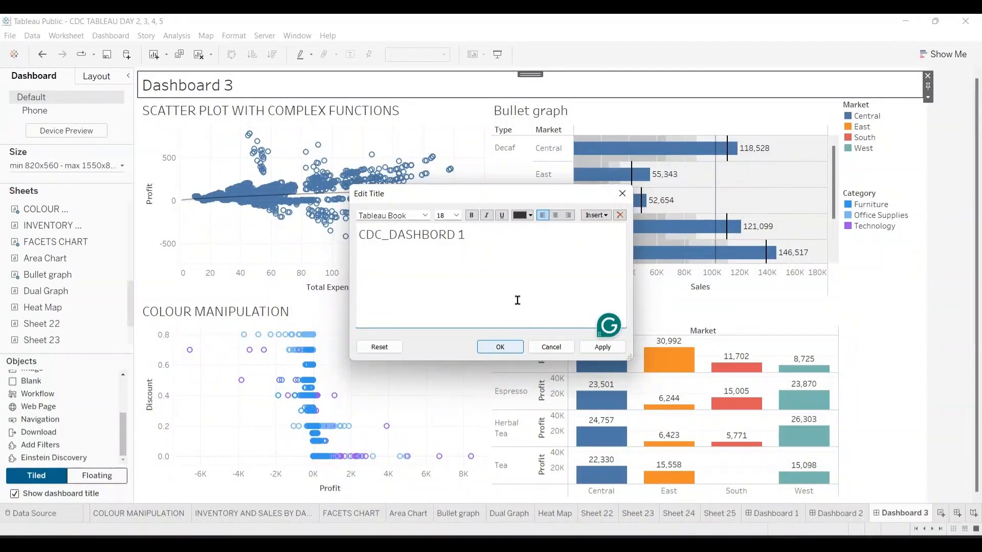
# - Copy the title text, format it in green and bold, and apply the edited title
pyautogui.hotkey('ctrl', 'a')
pyautogui.hotkey('ctrl', 'c')
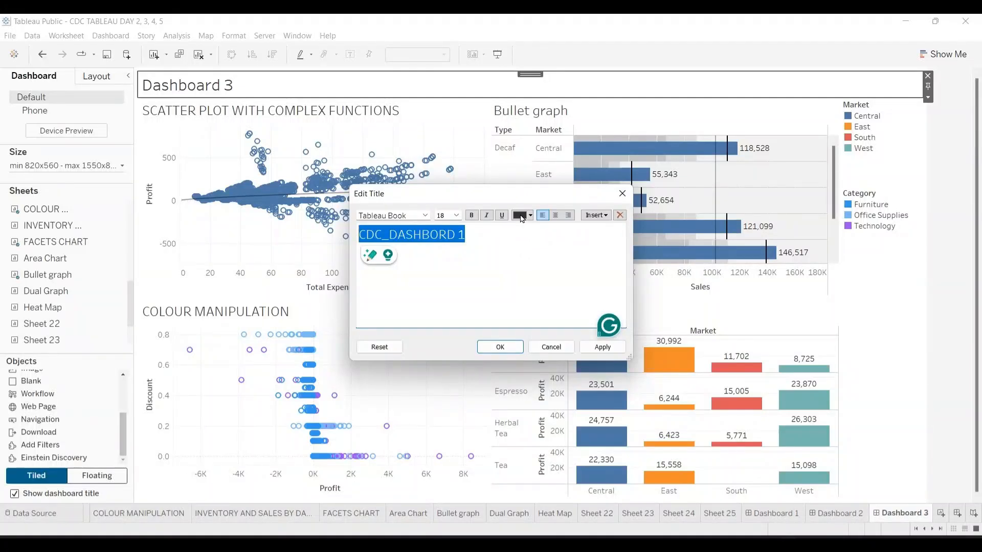
pyautogui.click(524, 216)
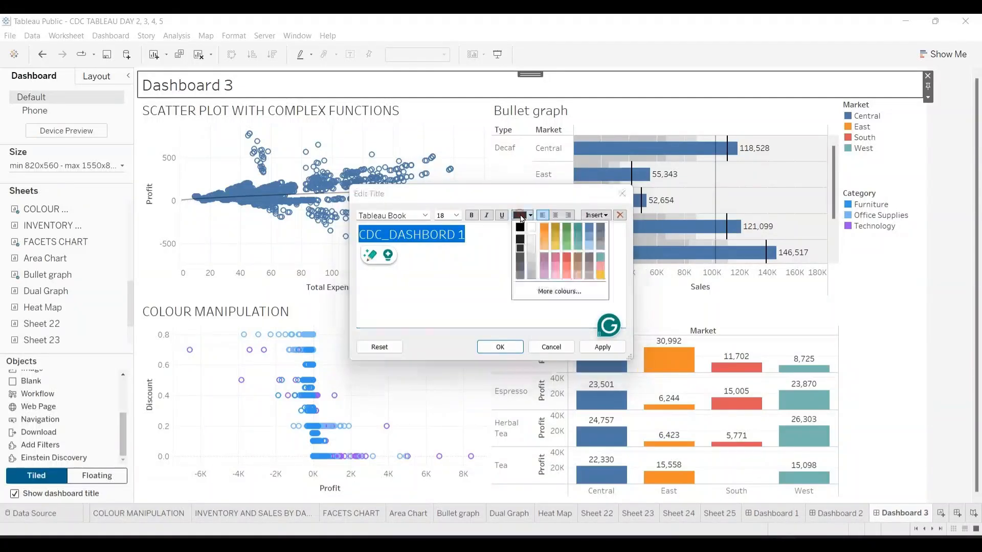
pyautogui.click(567, 227)
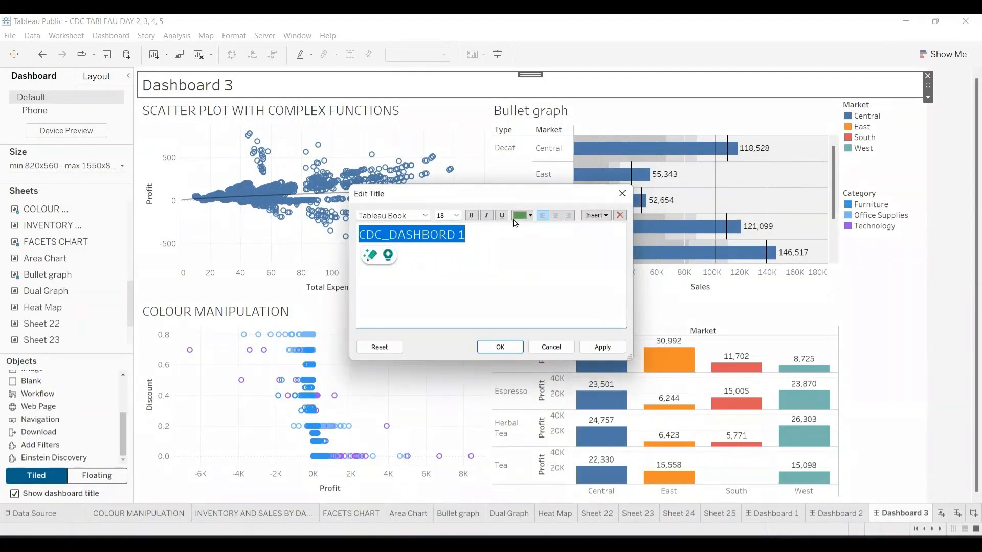
pyautogui.click(471, 215)
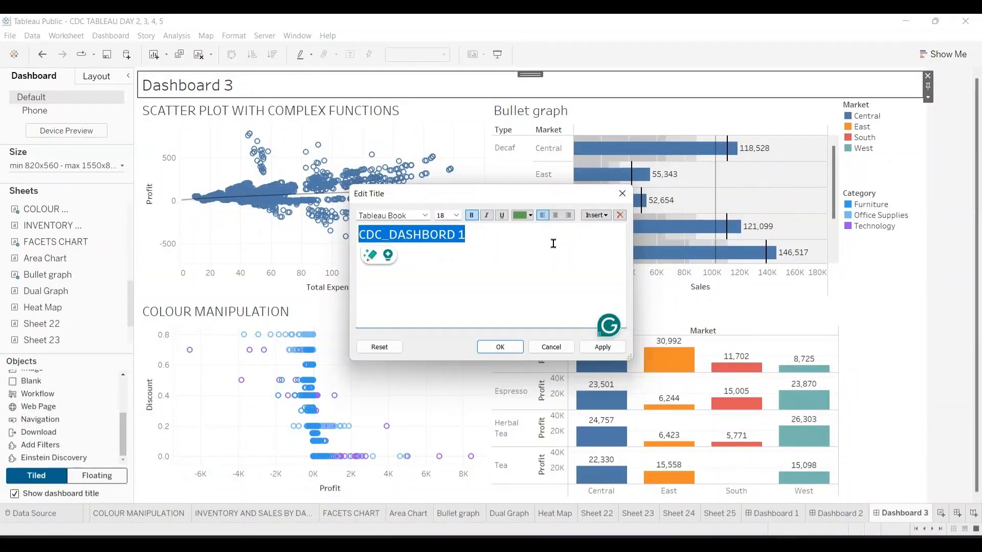
pyautogui.click(501, 346)
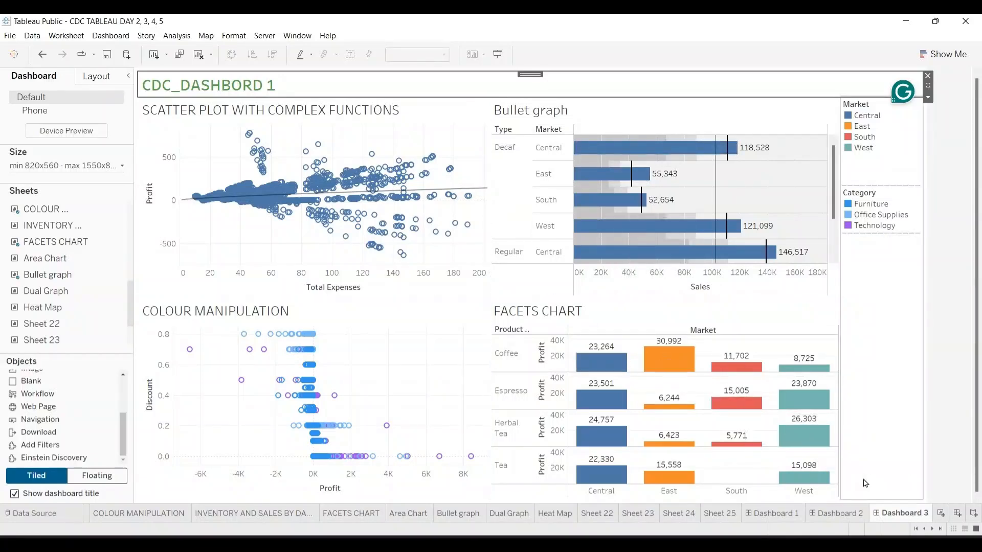
# - Rename the Dashboard 3 sheet as CDC_DASHBORD 1 using the copied title text
pyautogui.doubleClick(906, 516)
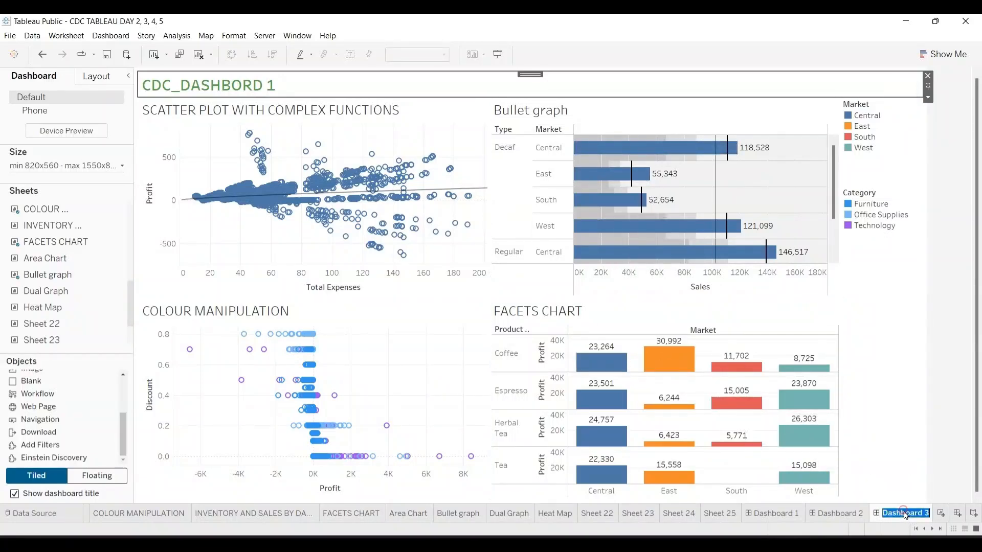
pyautogui.hotkey('ctrl', 'v')
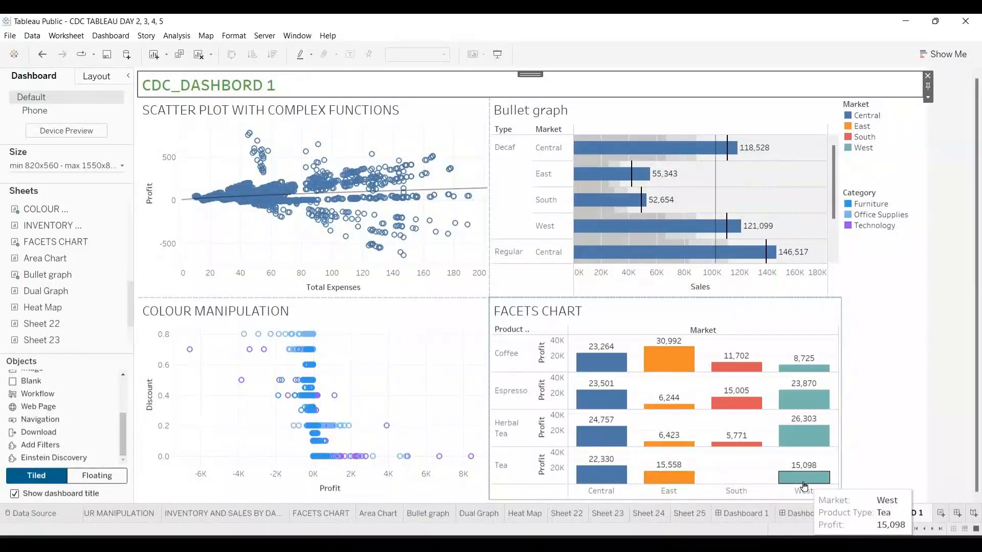
# - Show the dashboard title on Dashboard 2 and lower the Area Chart's upper edge so it clears the title
pyautogui.click(805, 511)
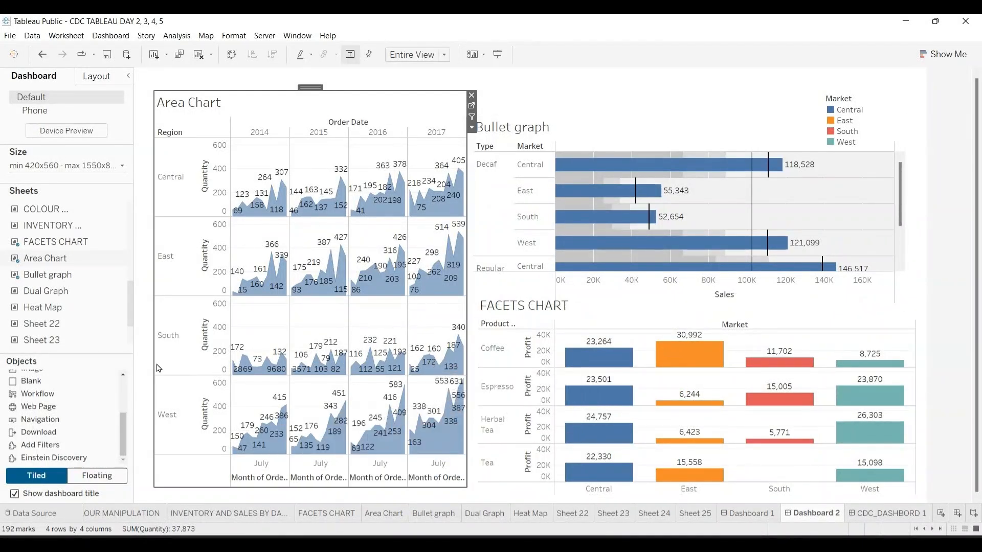
pyautogui.click(15, 494)
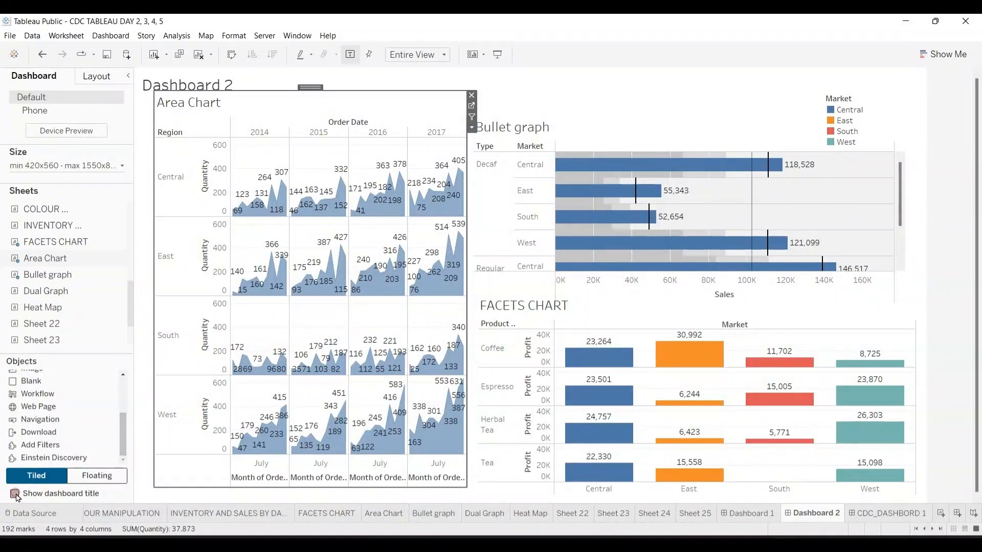
pyautogui.click(15, 494)
pyautogui.click(15, 494)
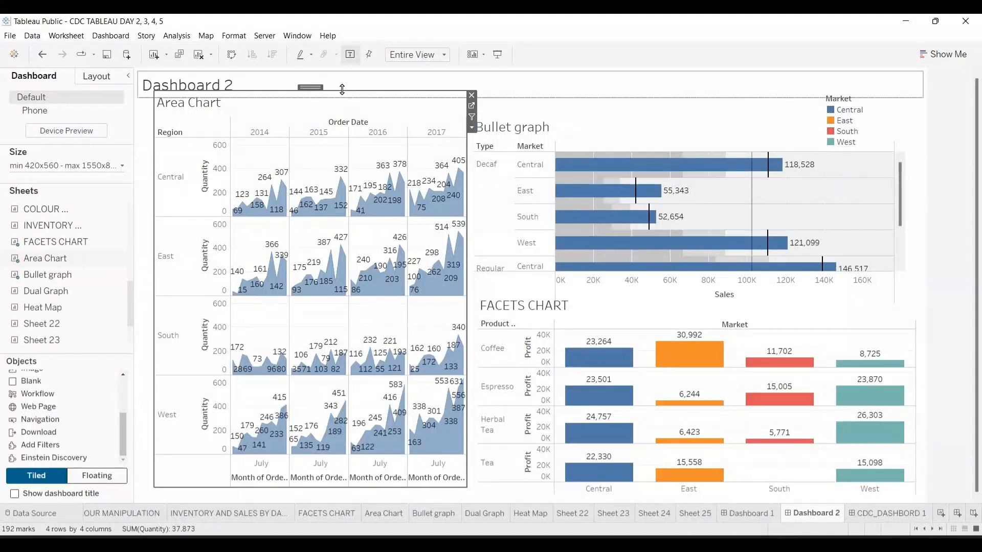
pyautogui.moveTo(342, 89); pyautogui.dragTo(342, 106)
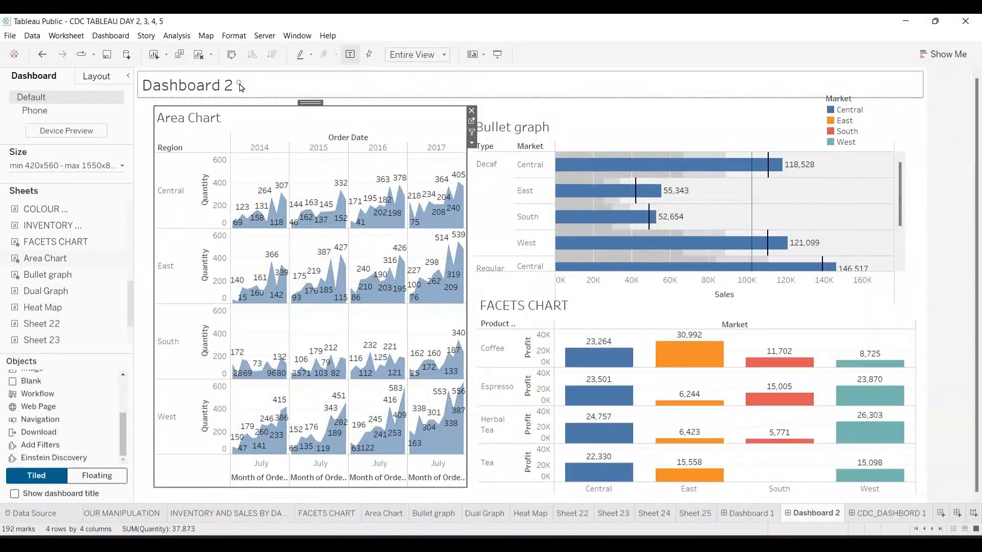
# - Replace Dashboard 2's title text with "CDC_DBOARD" and make it bold
pyautogui.click(240, 87)
pyautogui.doubleClick(237, 87)
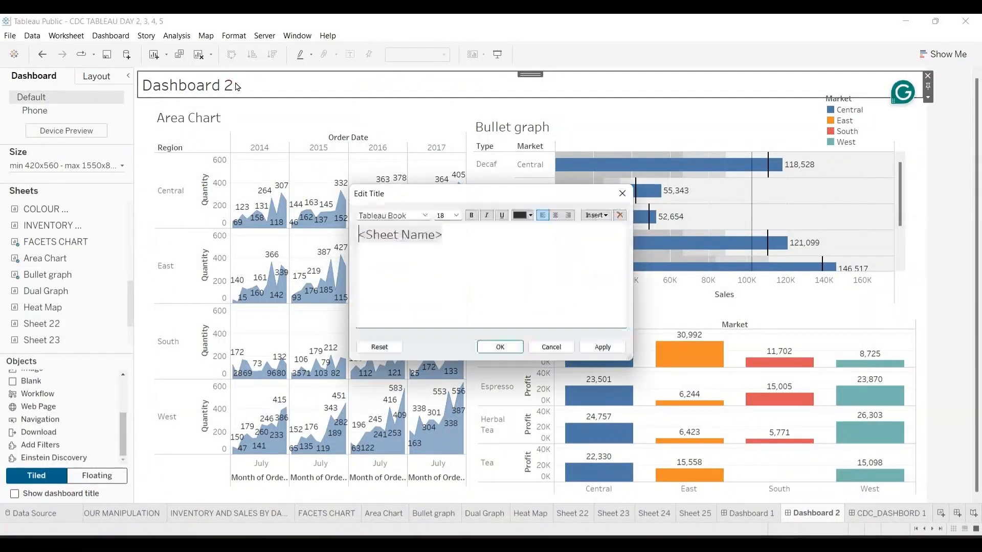
pyautogui.hotkey('ctrl', 'a')
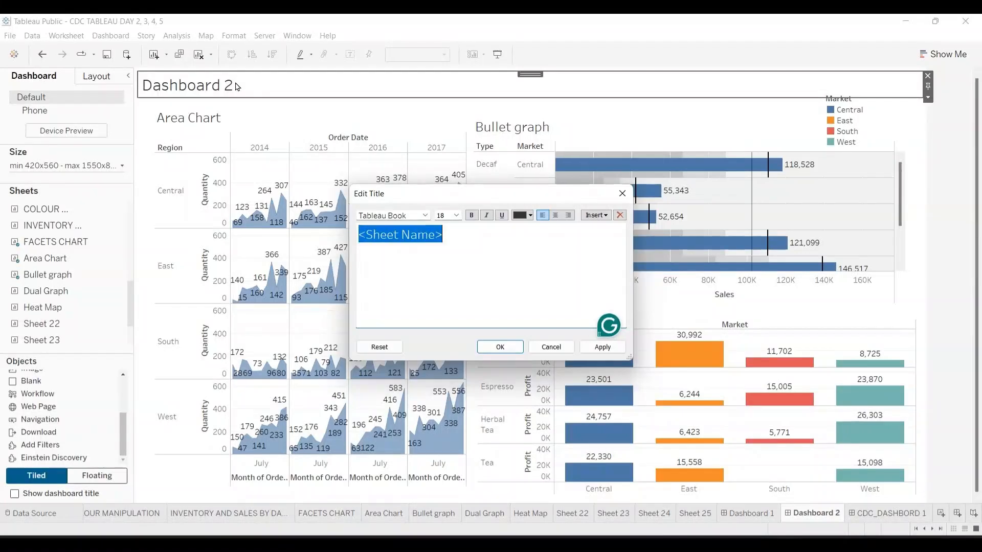
pyautogui.press('BackSpace')
pyautogui.write('CDC')
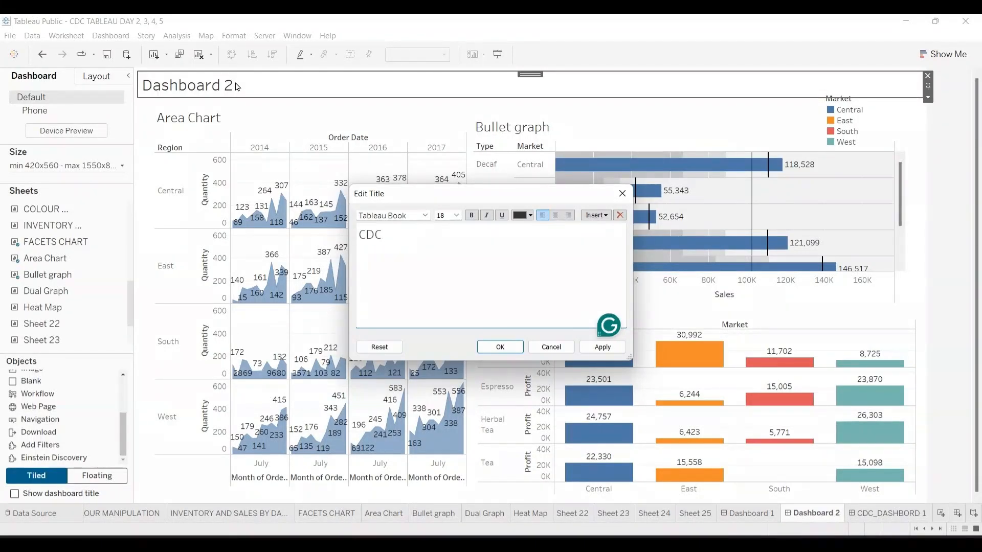
pyautogui.write('_DBOARD')
pyautogui.hotkey('ctrl', 'a')
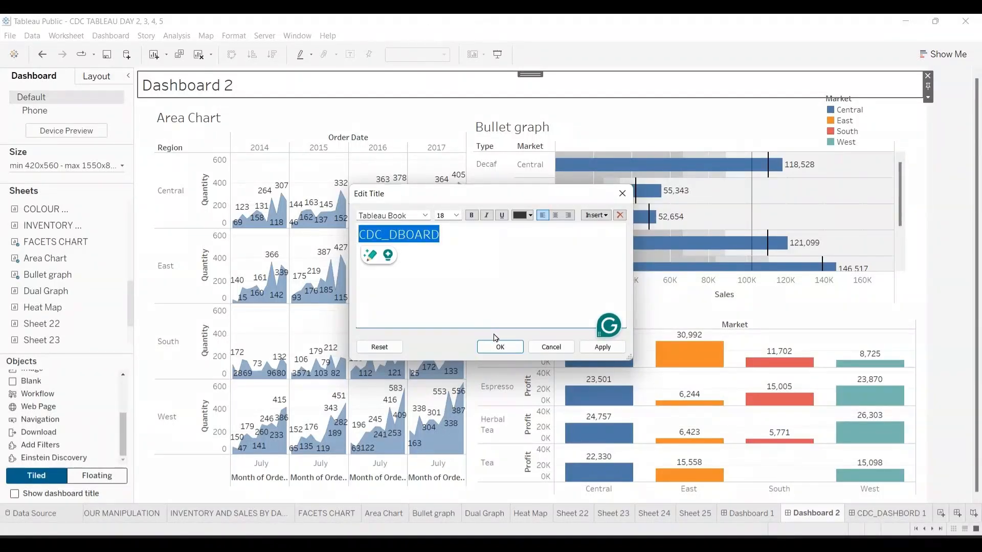
pyautogui.click(472, 215)
pyautogui.click(500, 348)
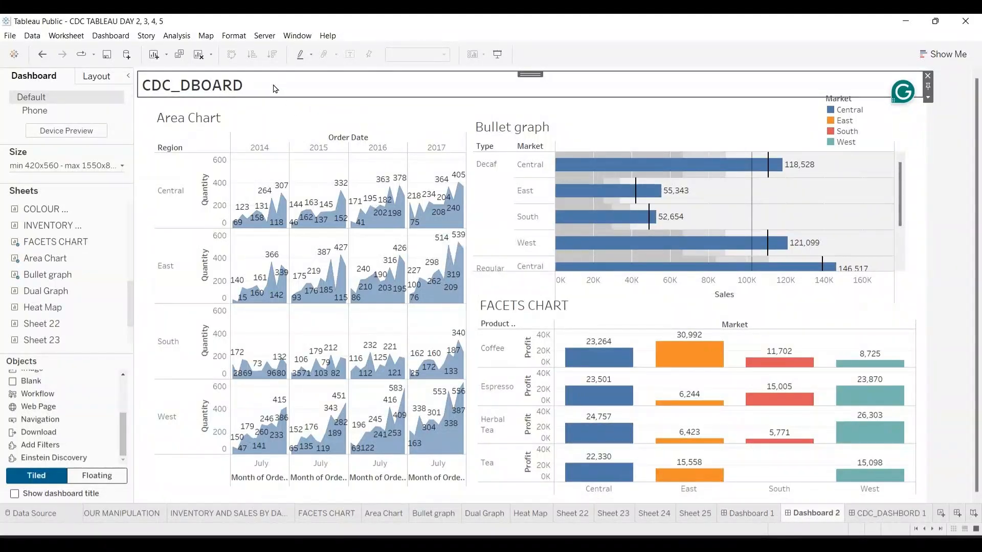
# - Copy the CDC_DBOARD title text and use it to rename the Dashboard 2 sheet as CDC_DBOARD
pyautogui.doubleClick(255, 86)
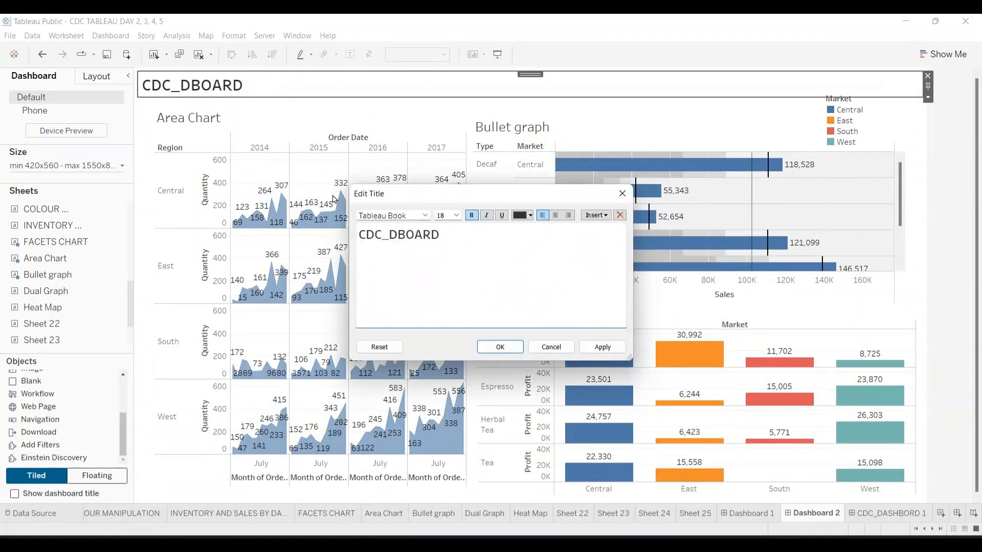
pyautogui.hotkey('ctrl', 'a')
pyautogui.hotkey('ctrl', 'c')
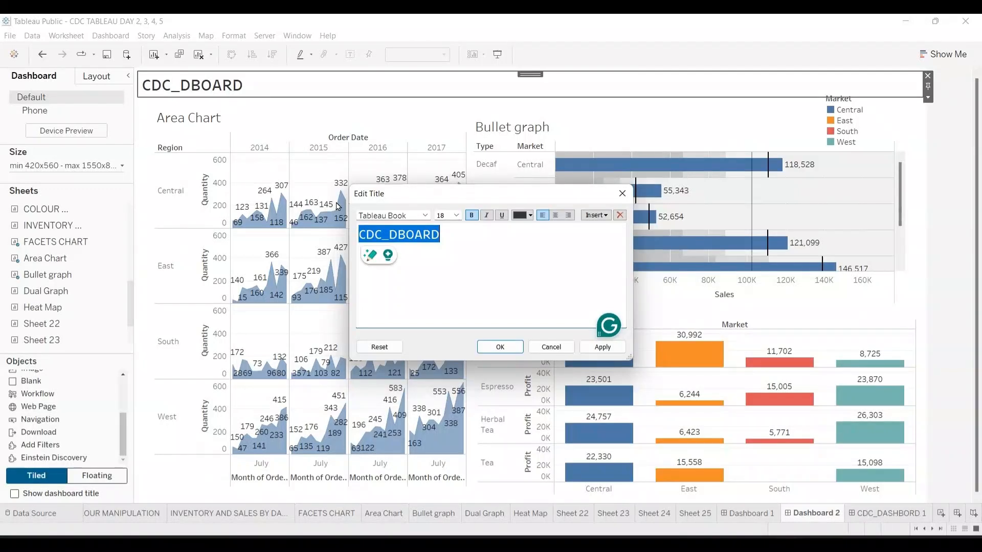
pyautogui.click(500, 347)
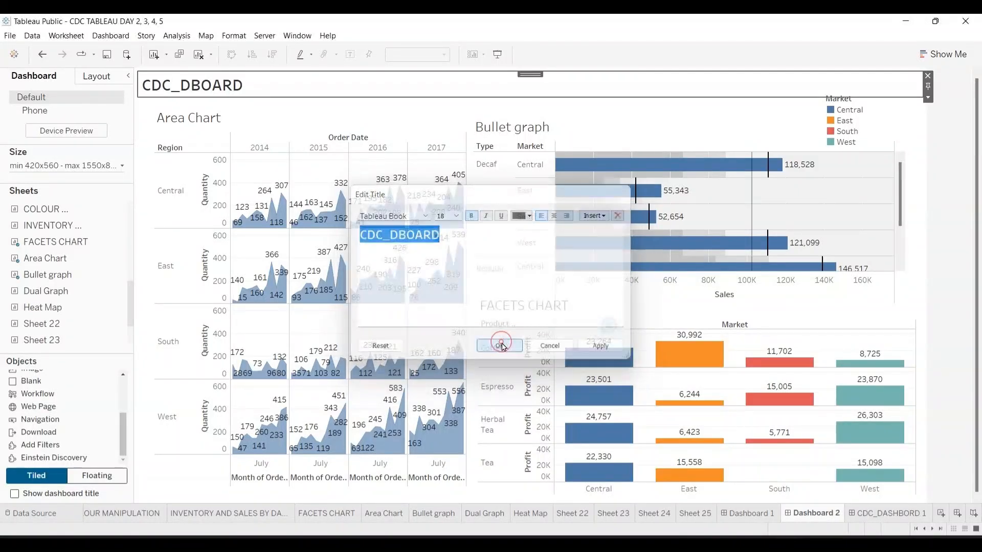
pyautogui.doubleClick(811, 513)
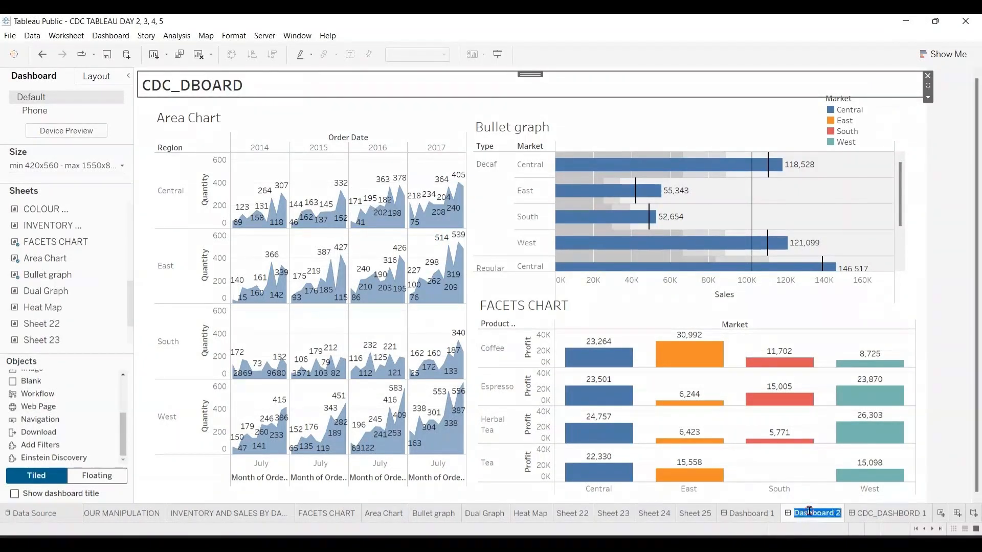
pyautogui.hotkey('ctrl', 'v')
pyautogui.press('Return')
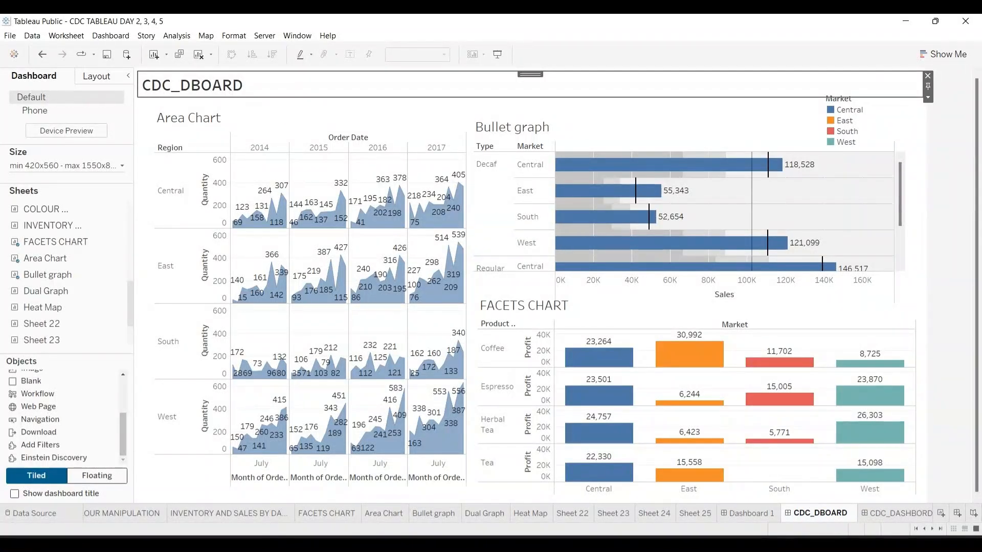
# - Review the Dashboard 1 and CDC_DBOARD layouts, and return to the CDC_DASHBORD 1 dashboard
pyautogui.click(761, 514)
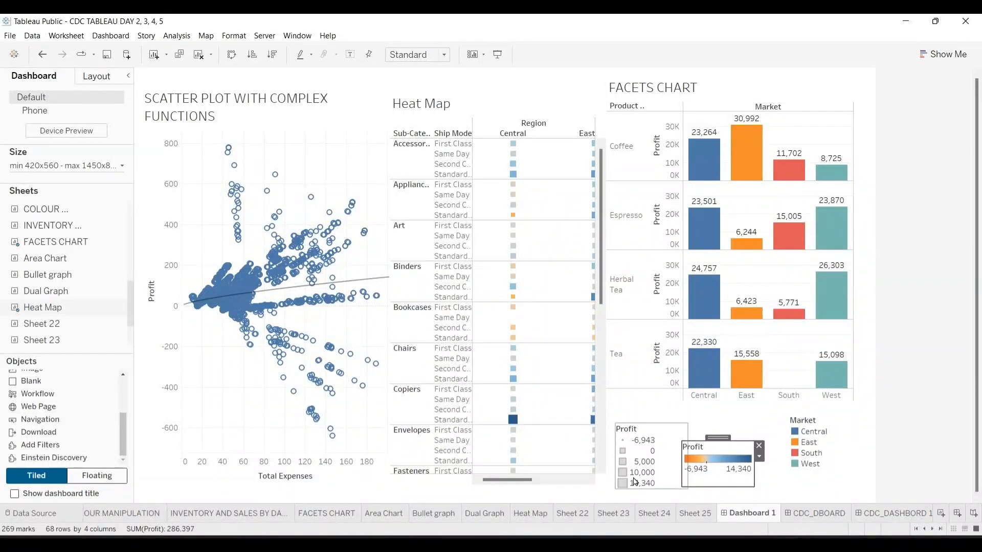
pyautogui.click(812, 514)
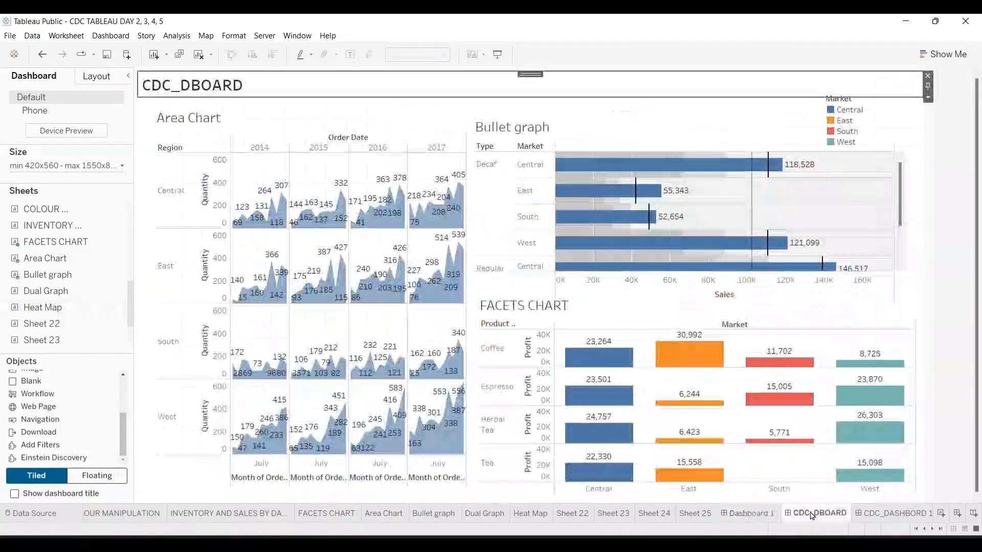
pyautogui.click(871, 513)
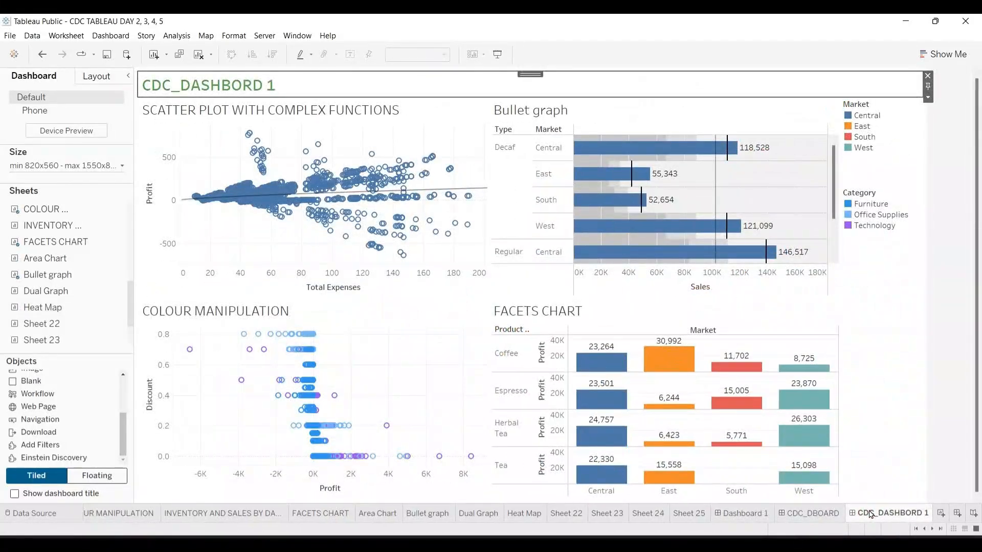